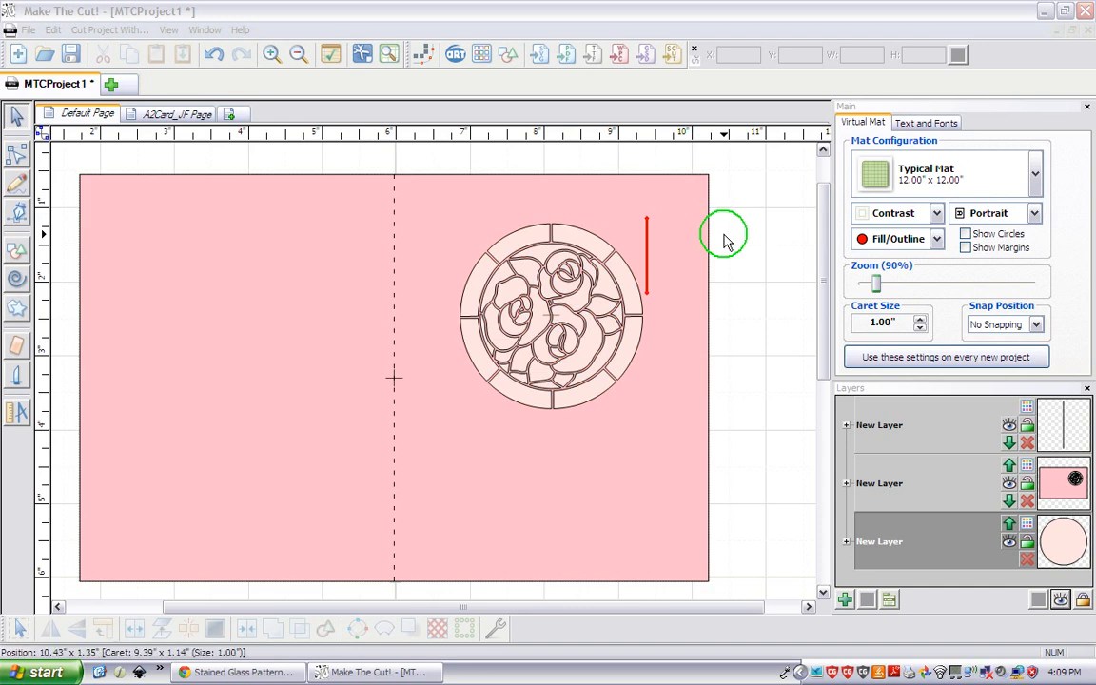
Step: Start a new project and add the Square (Polygons) basic shape to the mat
{"action": "left_click", "coordinate": [112, 85]}
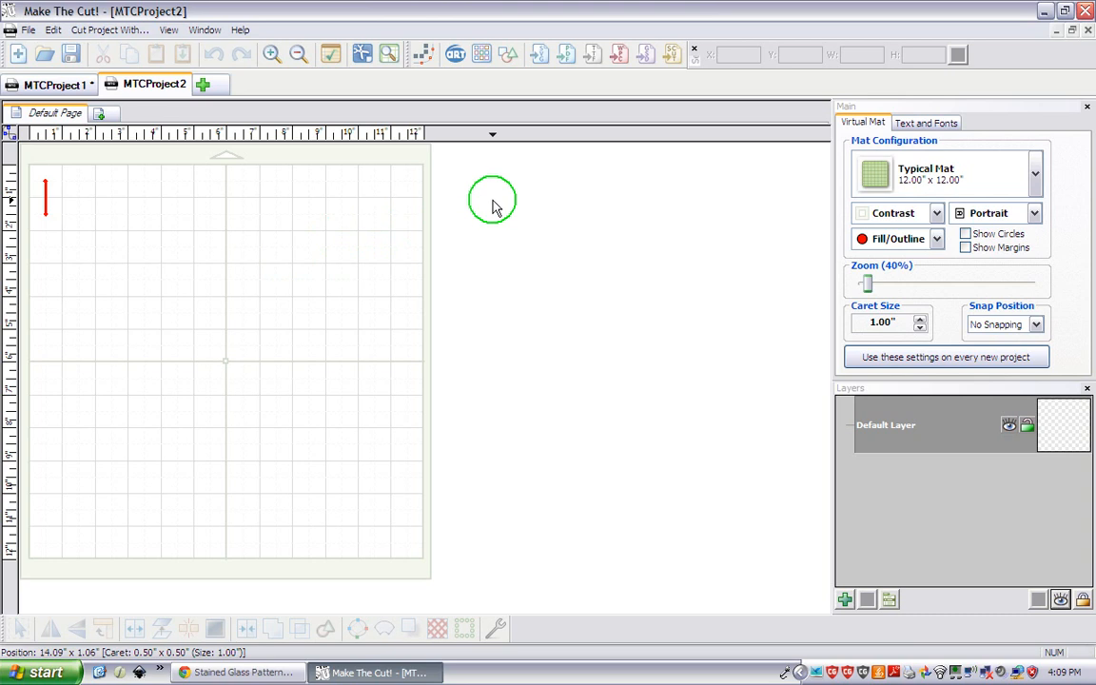
{"action": "left_click", "coordinate": [507, 63]}
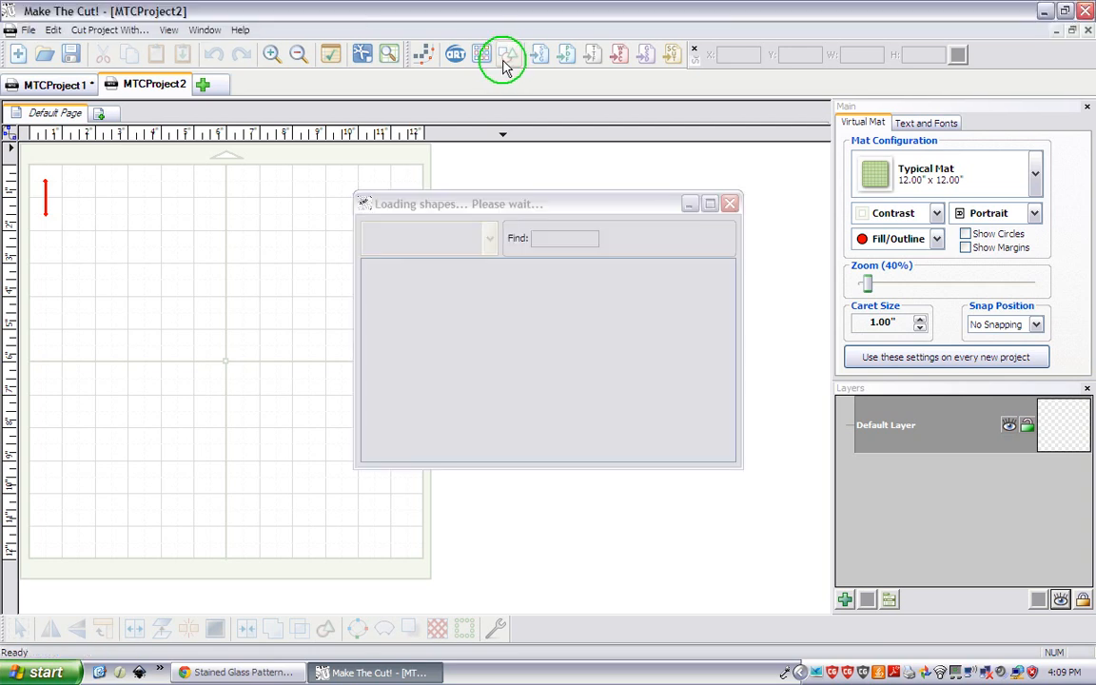
{"action": "double_click", "coordinate": [550, 237]}
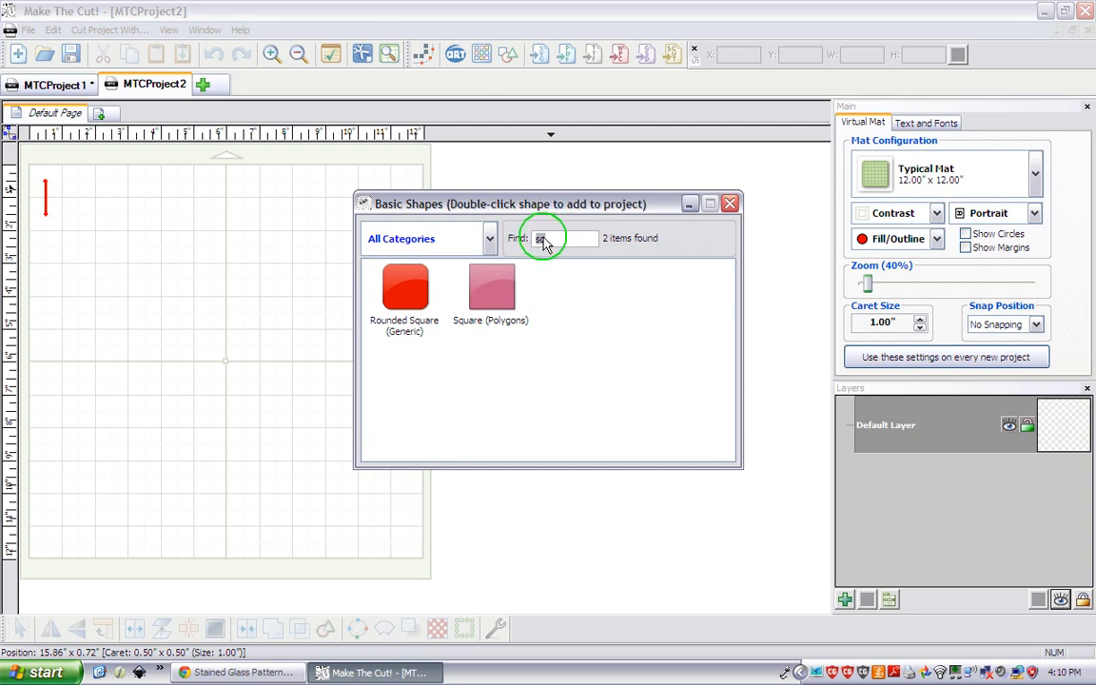
{"action": "left_click", "coordinate": [493, 287]}
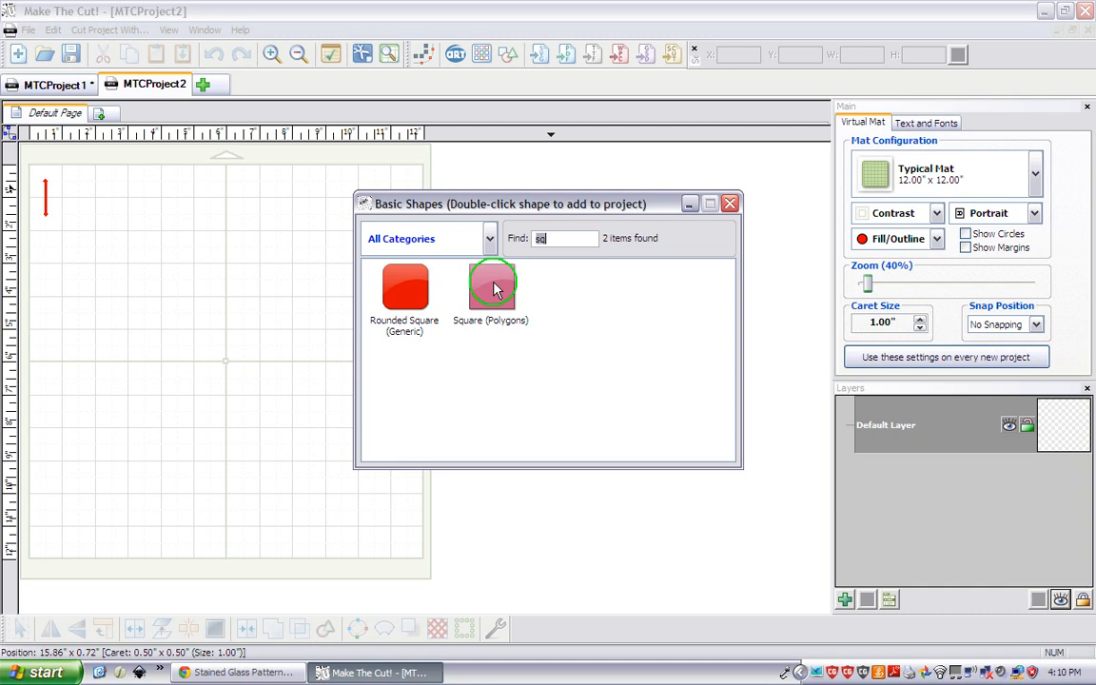
{"action": "left_click", "coordinate": [493, 287]}
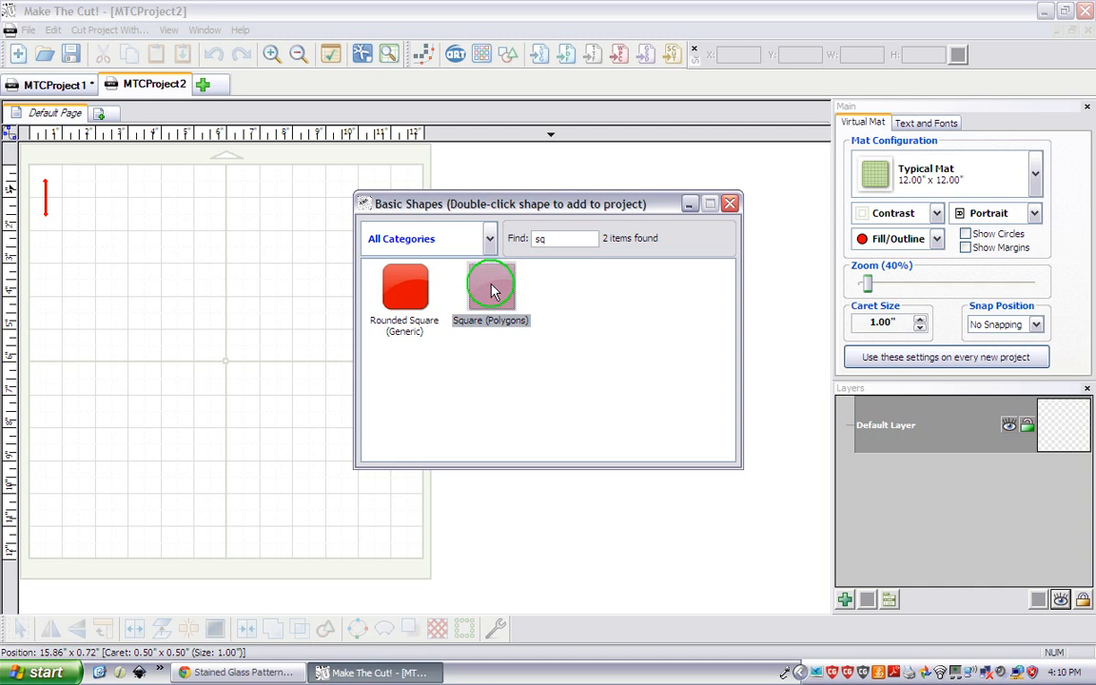
{"action": "double_click", "coordinate": [493, 288]}
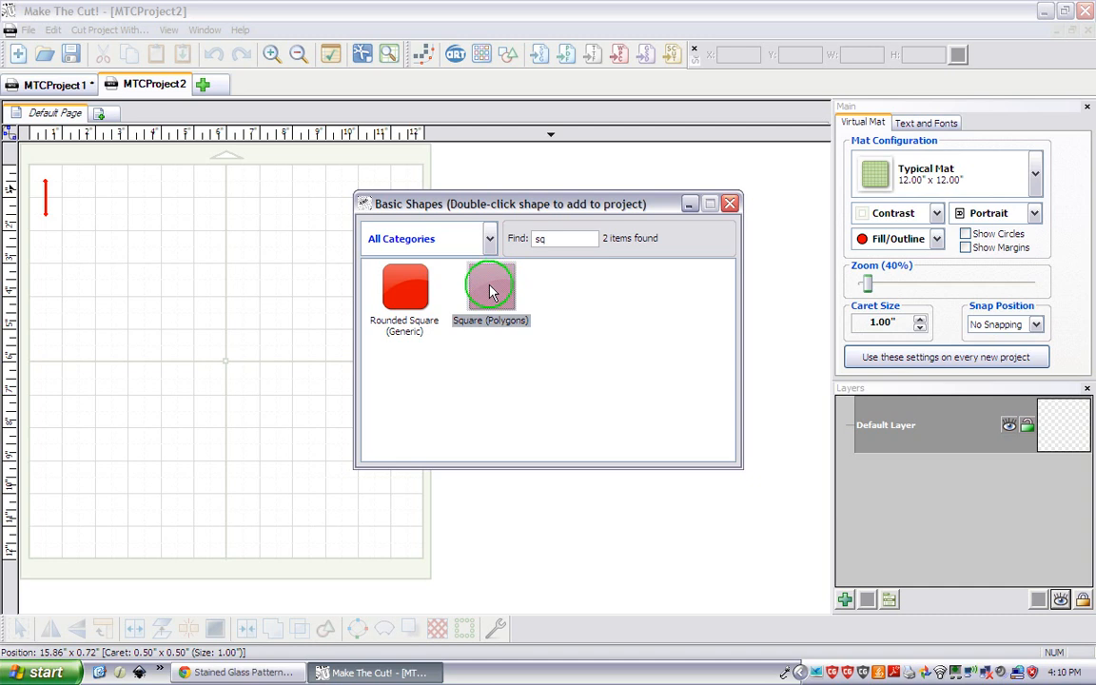
{"action": "left_click", "coordinate": [730, 203]}
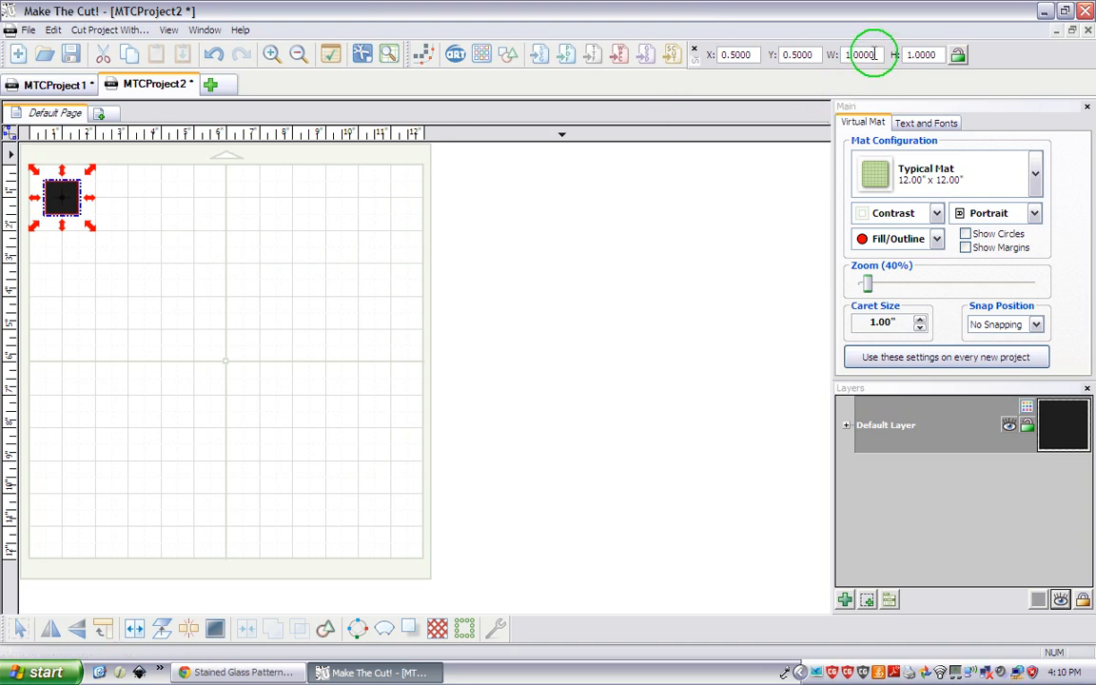
Step: Resize the square into a card base 8.5 inches wide and 5.5 inches high
{"action": "left_click", "coordinate": [860, 55]}
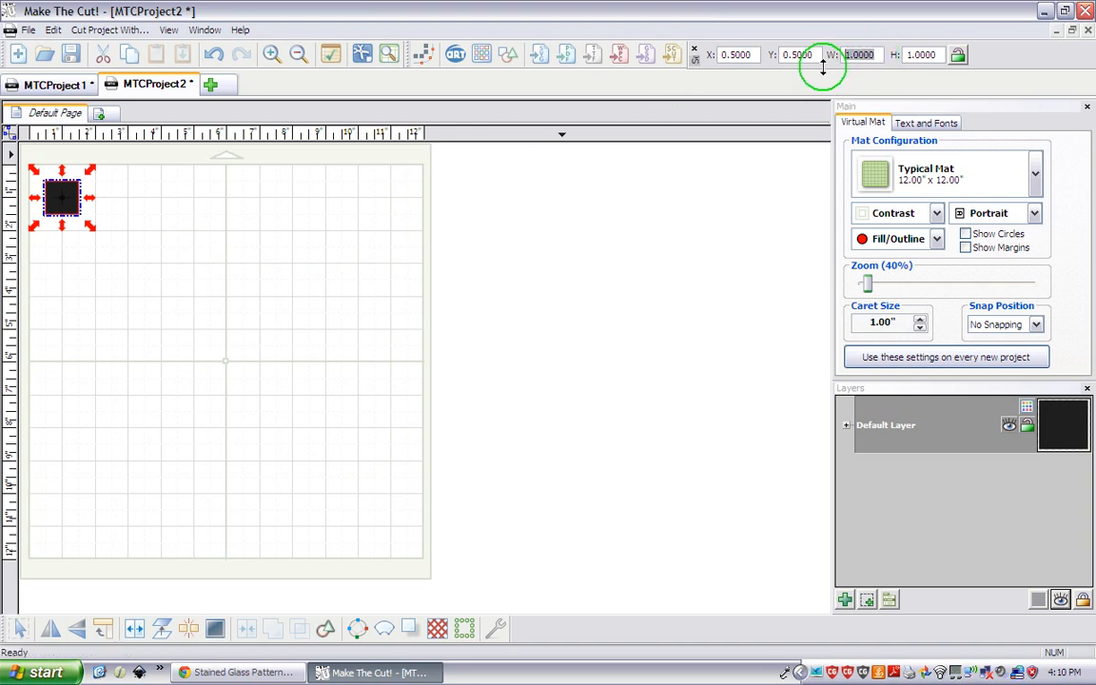
{"action": "type", "text": "3.5"}
{"action": "key", "text": "Tab"}
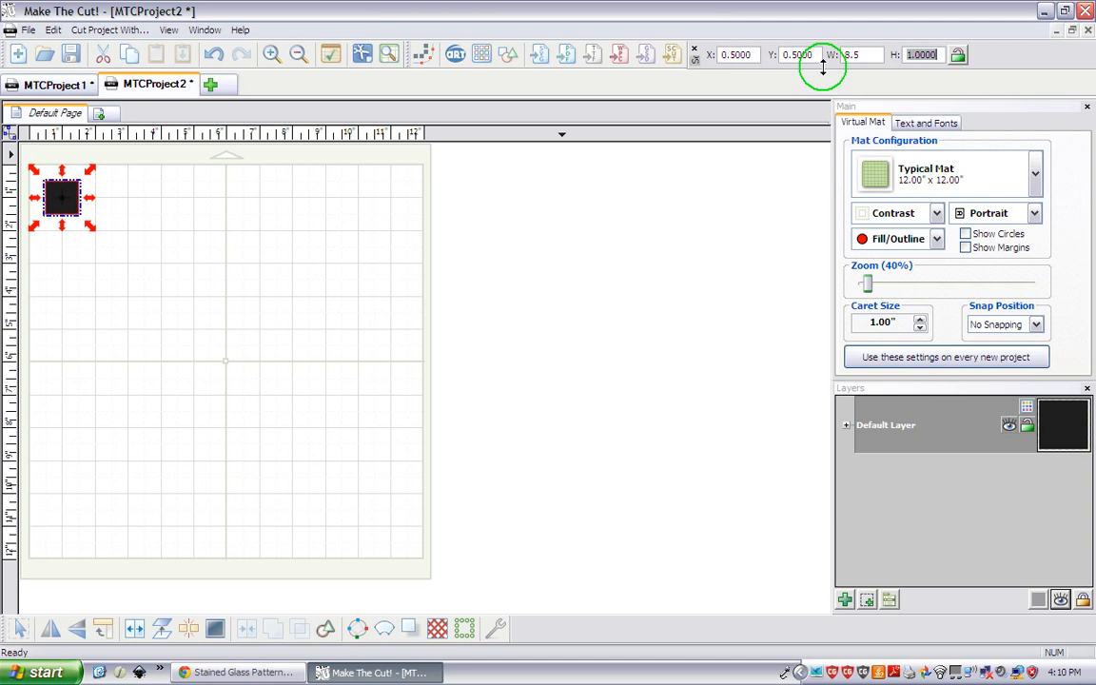
{"action": "type", "text": "5.5"}
{"action": "key", "text": "Return"}
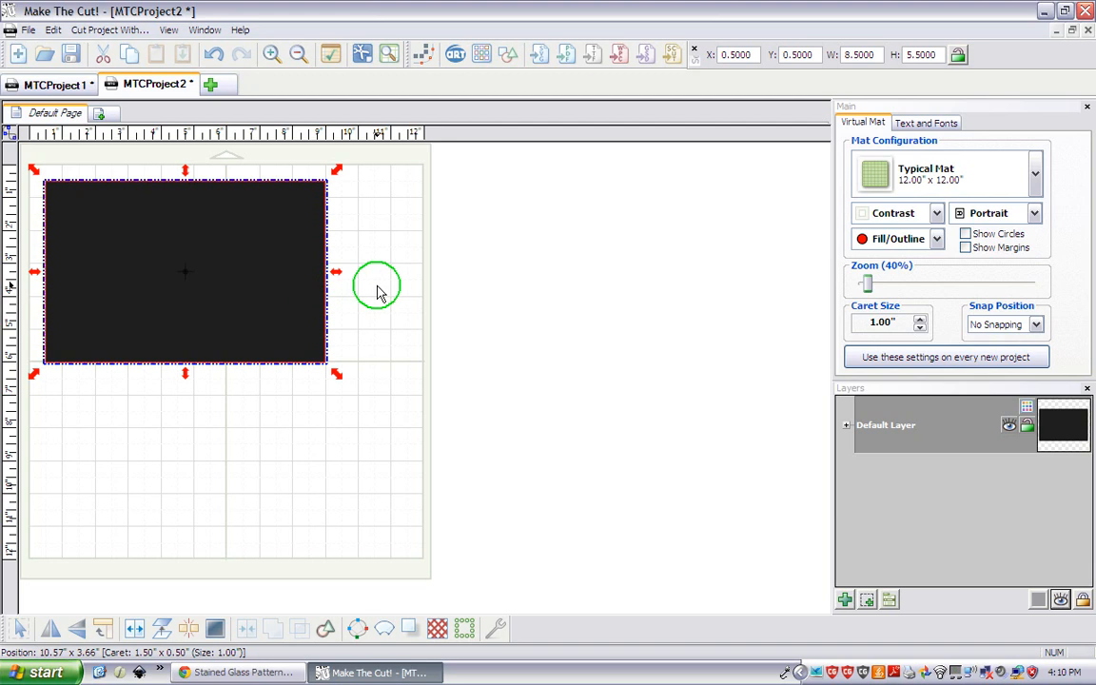
Step: Add a new layer above the card base's layer and set position snapping to 1 inch
{"action": "left_click", "coordinate": [844, 600]}
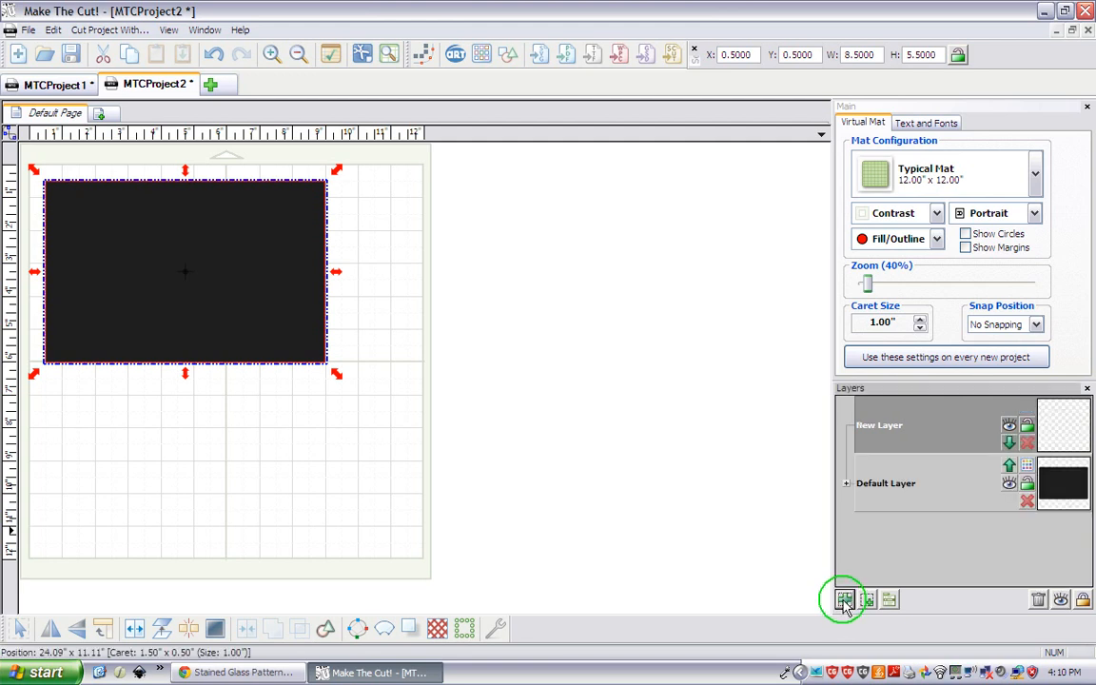
{"action": "left_click", "coordinate": [1036, 325]}
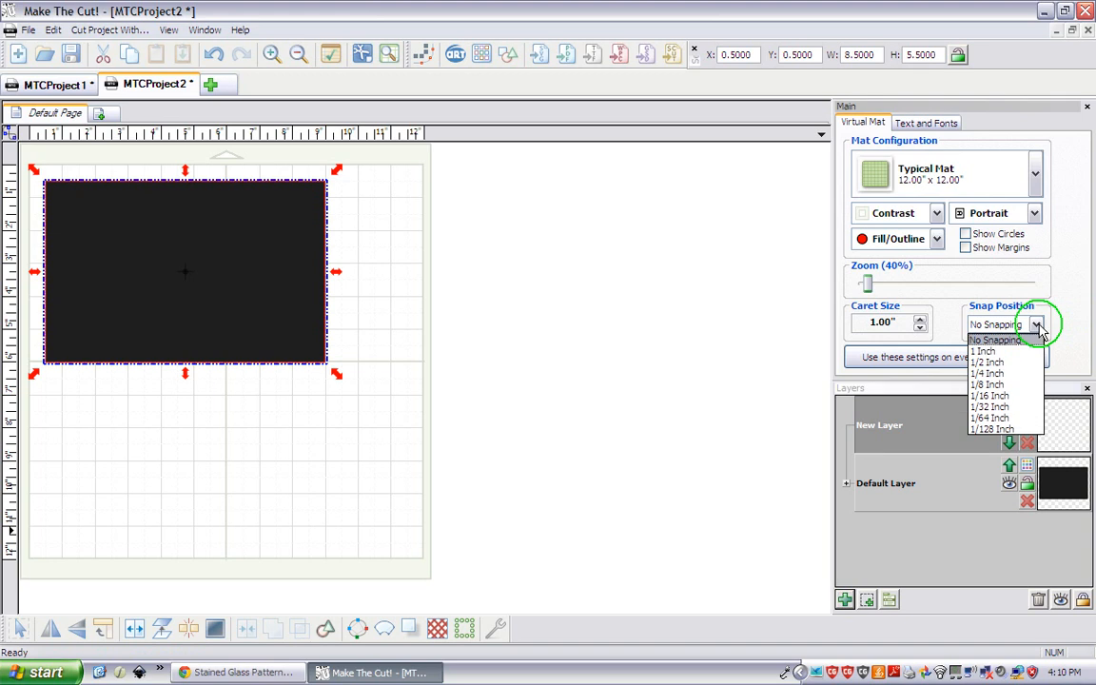
{"action": "left_click", "coordinate": [997, 352]}
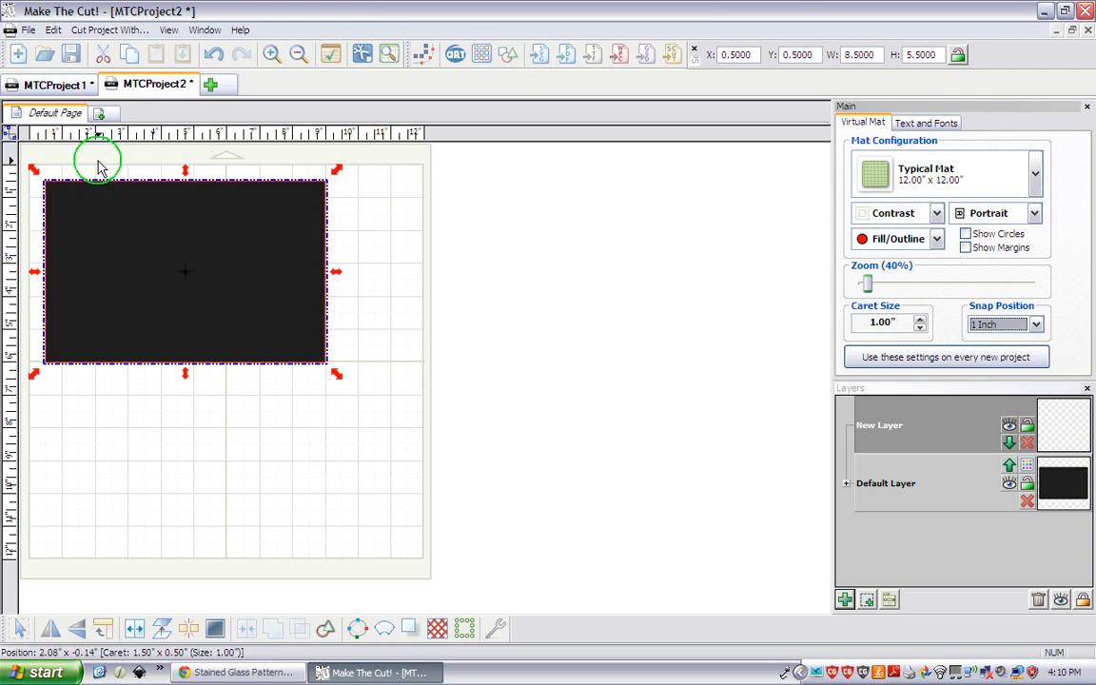
Step: Draw a straight vertical line 6 inches long beside the card base at X 10, starting at Y 1, with the path drawing tool
{"action": "left_click", "coordinate": [12, 137]}
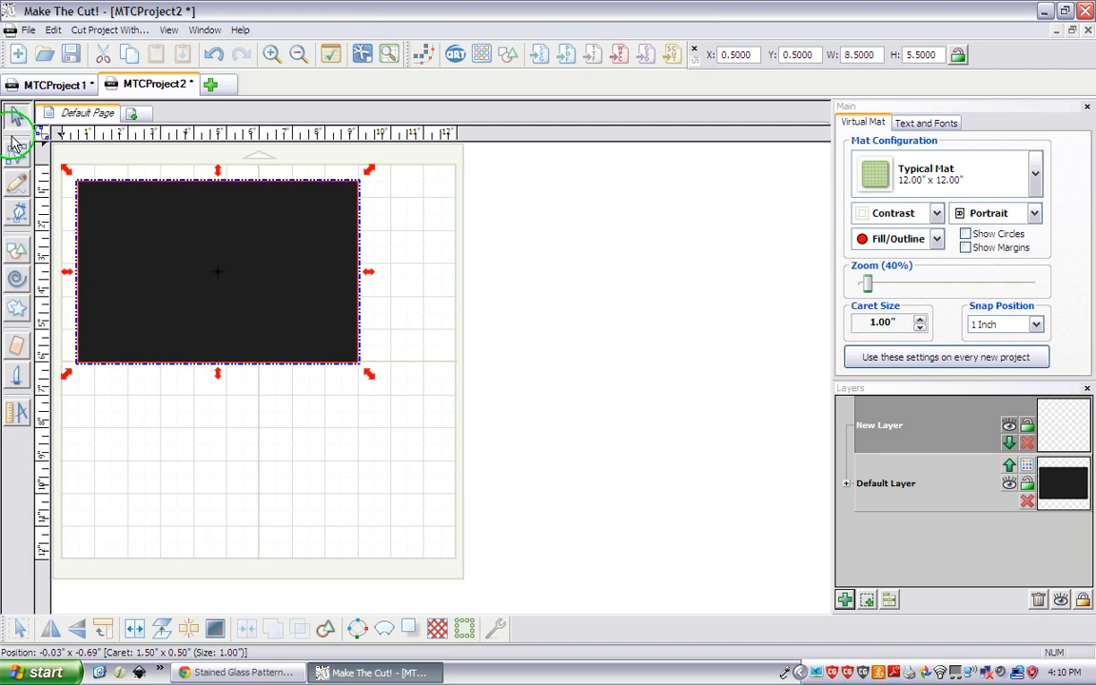
{"action": "left_click", "coordinate": [19, 216]}
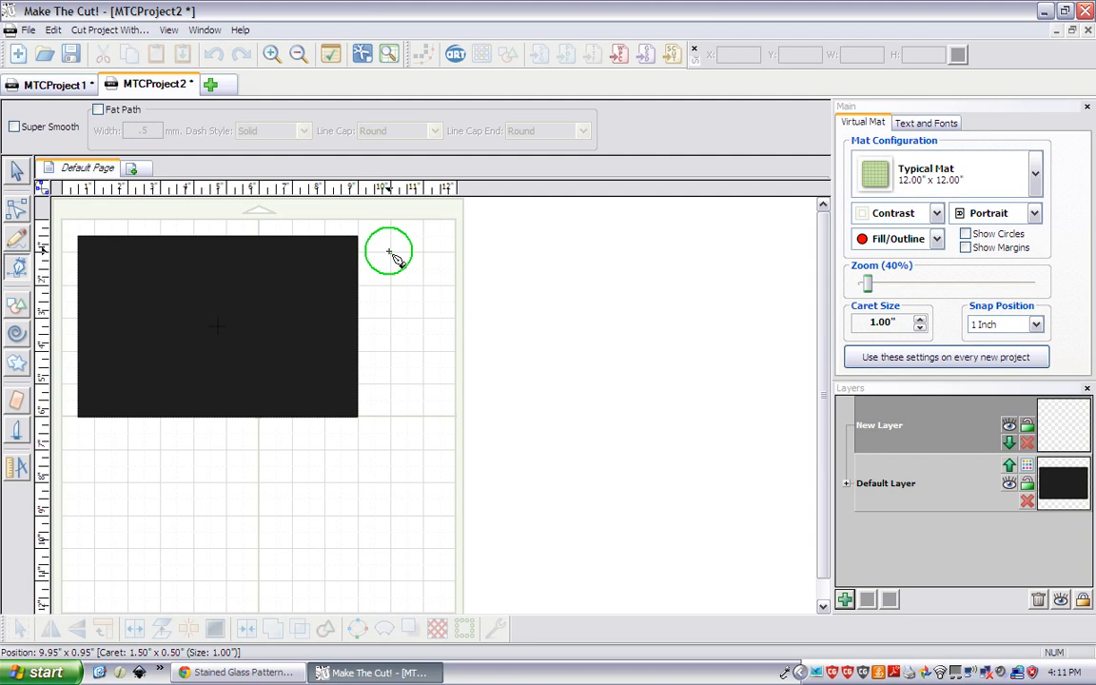
{"action": "left_click", "coordinate": [390, 253]}
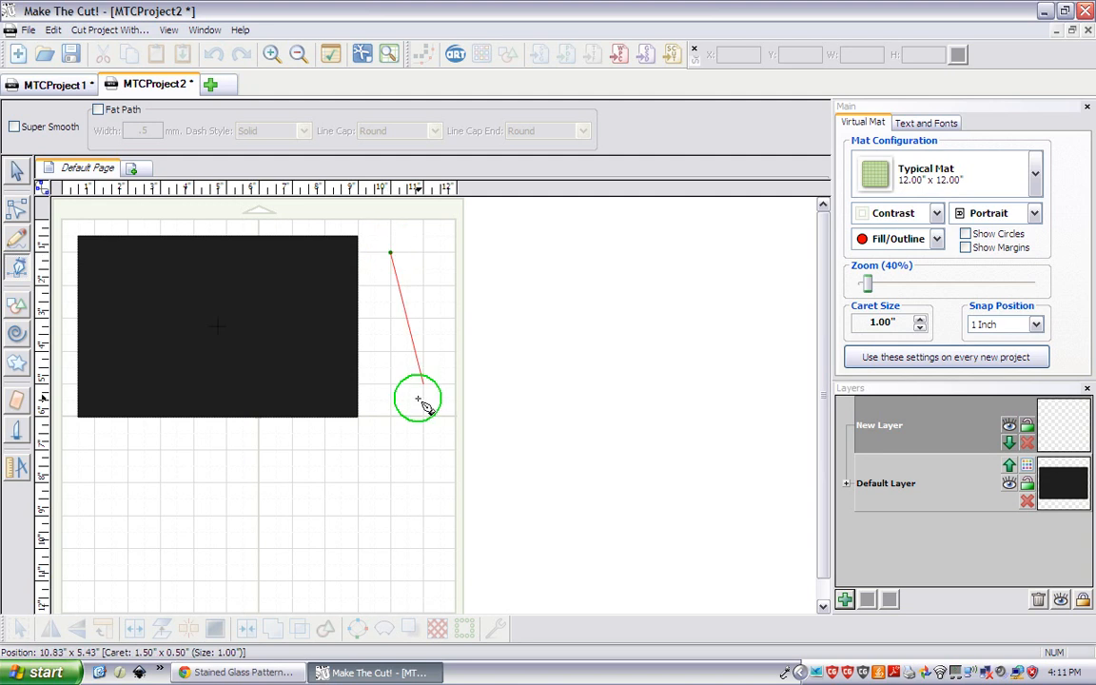
{"action": "left_click", "coordinate": [401, 443]}
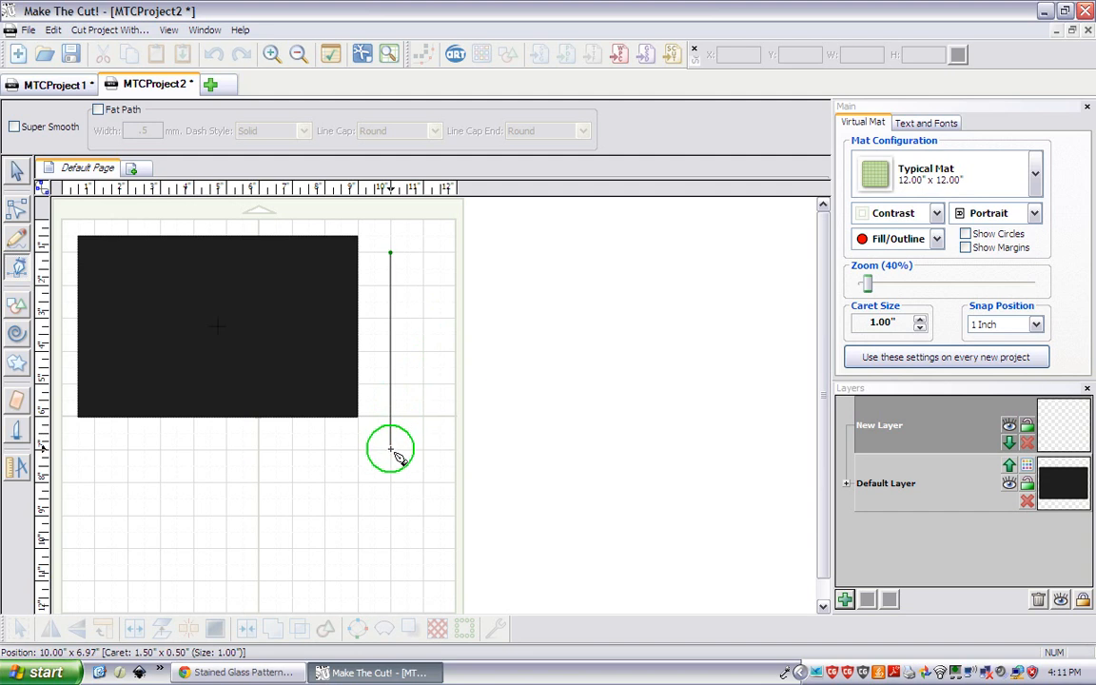
{"action": "double_click", "coordinate": [391, 448]}
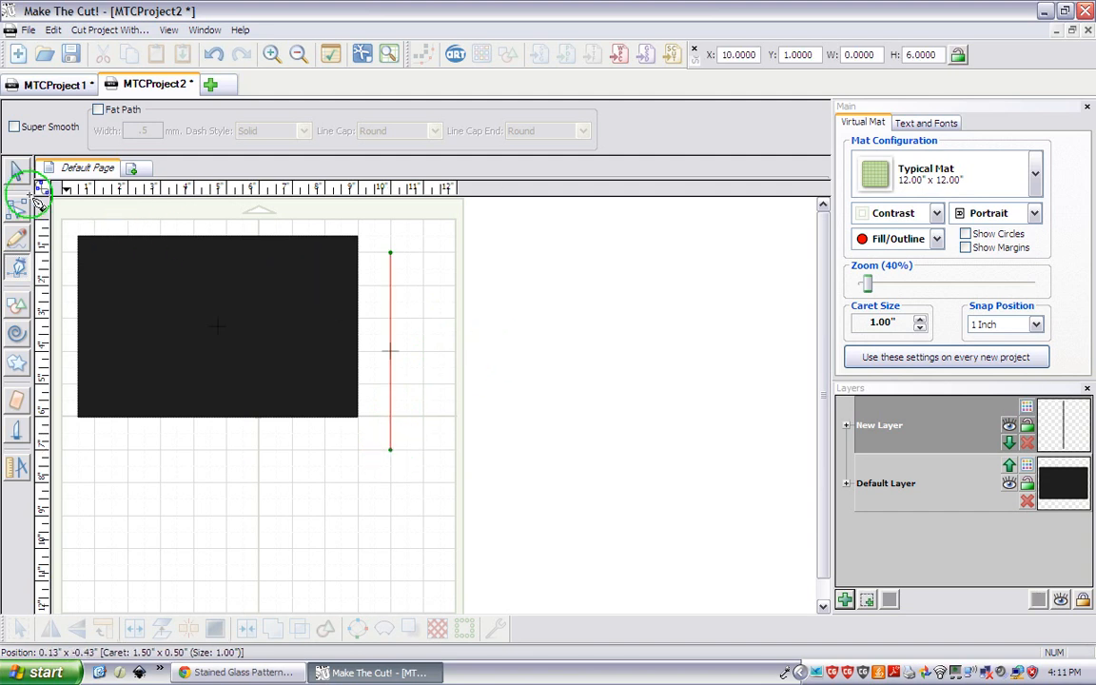
{"action": "left_click", "coordinate": [17, 172]}
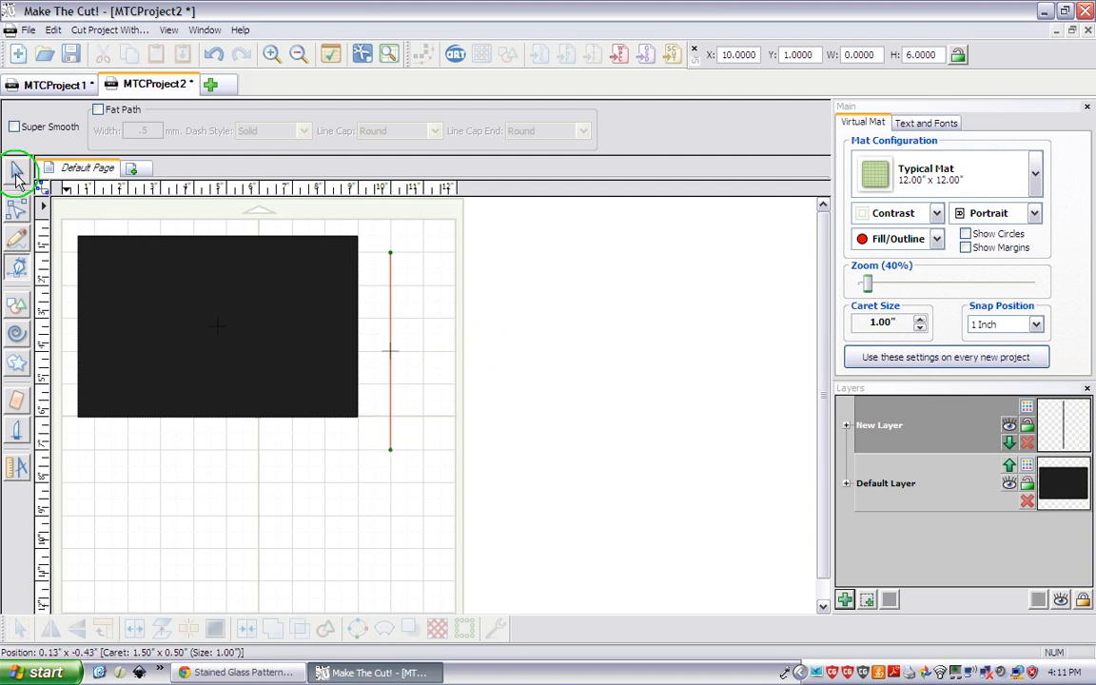
Step: Turn position snapping off and set the vertical line's height to 5.5 inches
{"action": "left_click", "coordinate": [338, 298]}
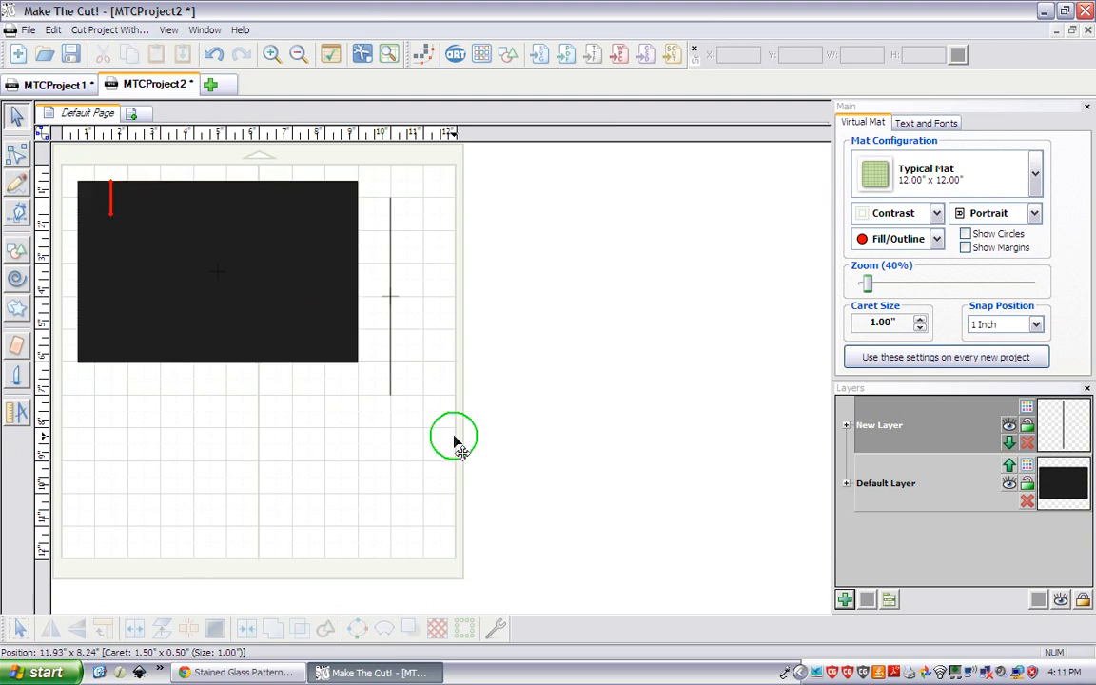
{"action": "left_click_drag", "start_coordinate": [455, 438], "coordinate": [351, 174]}
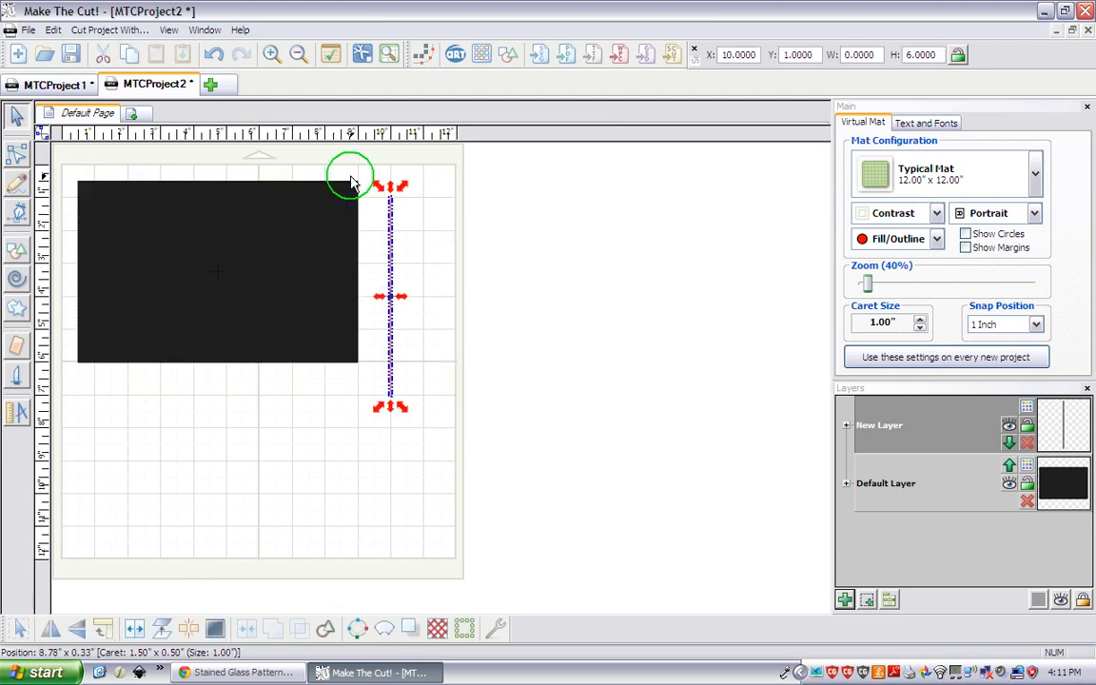
{"action": "left_click", "coordinate": [1037, 324]}
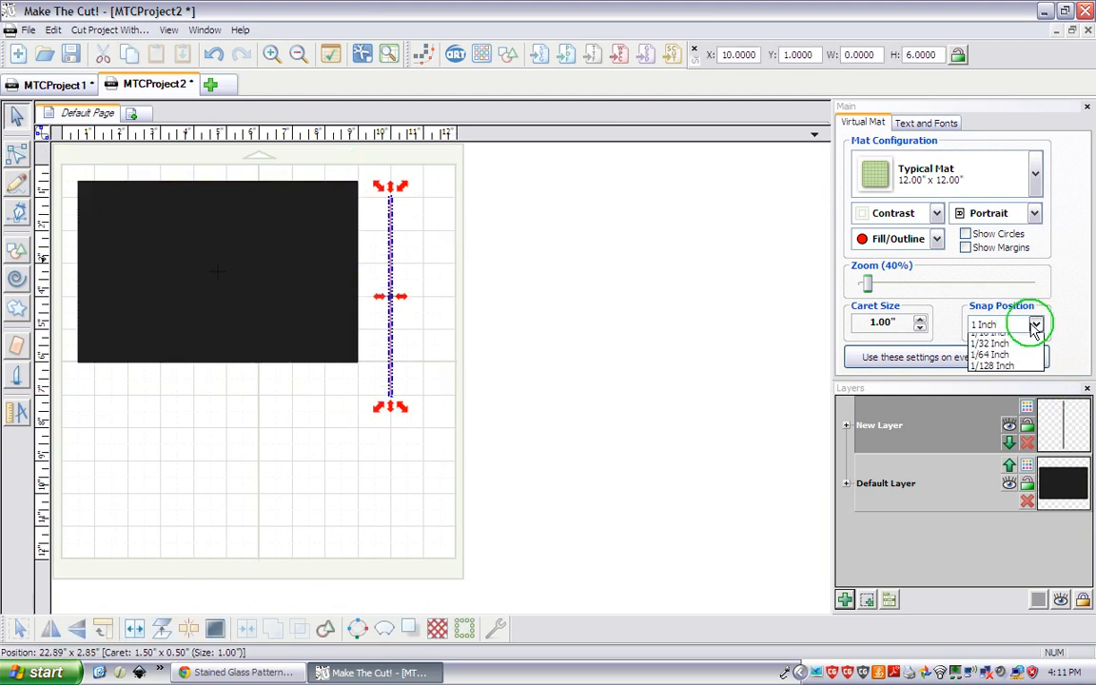
{"action": "left_click", "coordinate": [1015, 340]}
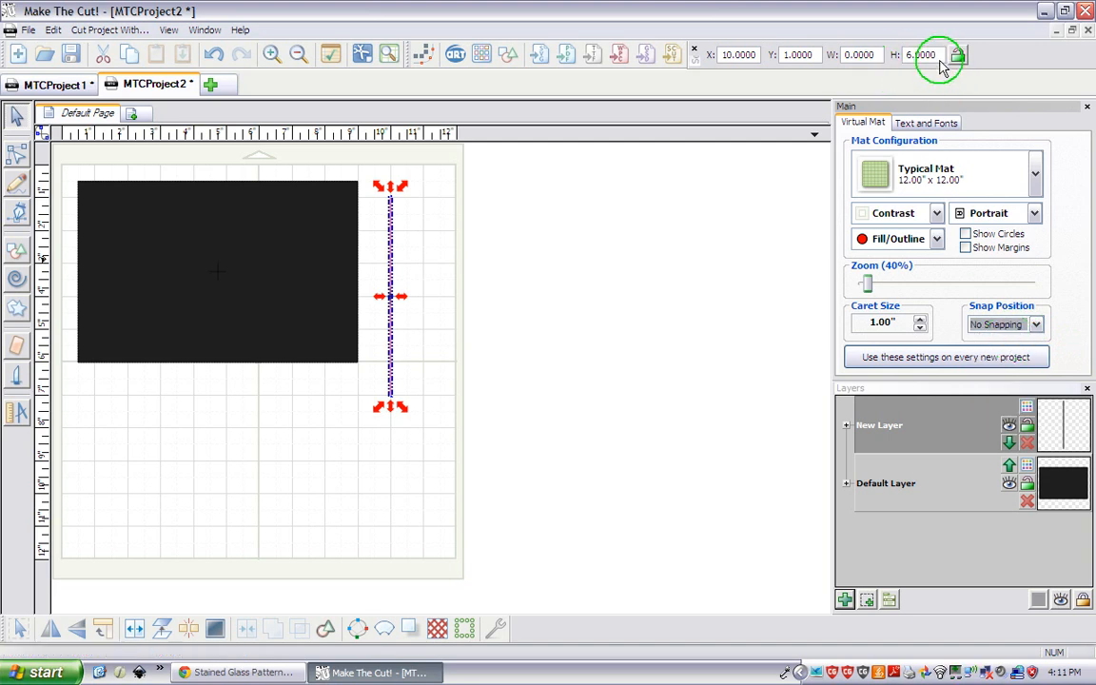
{"action": "left_click_drag", "start_coordinate": [940, 55], "coordinate": [875, 54]}
{"action": "type", "text": "5.5"}
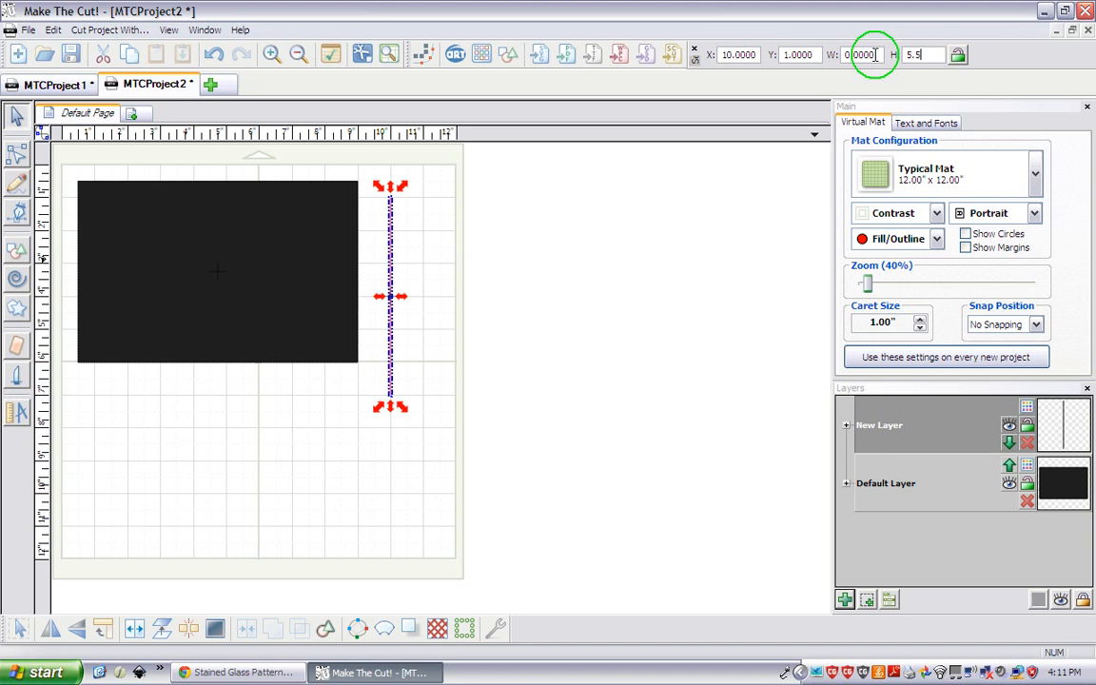
{"action": "key", "text": "Return"}
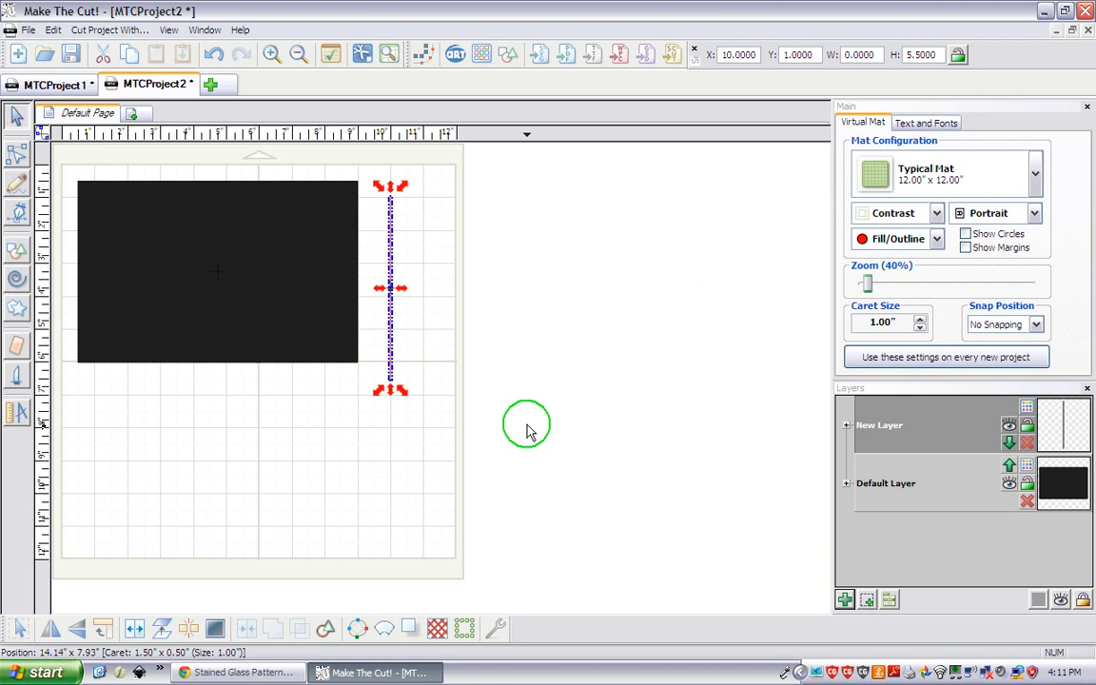
Step: Align the vertical line and the card base on a common centre so the line marks the fold
{"action": "left_click_drag", "start_coordinate": [528, 427], "coordinate": [59, 153]}
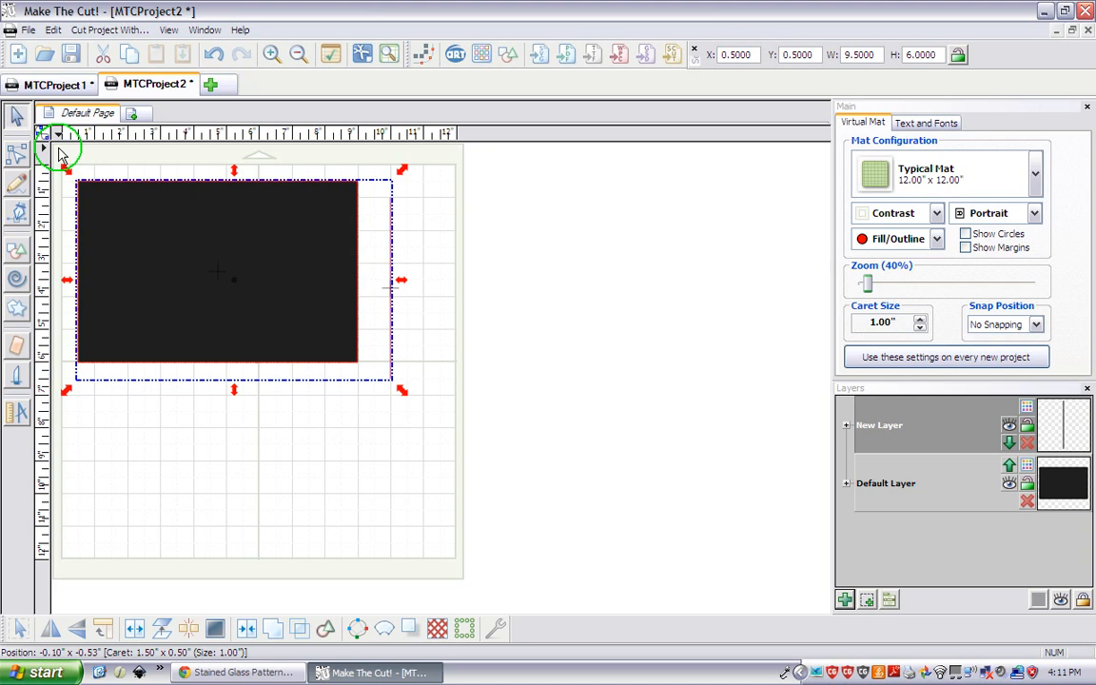
{"action": "key", "text": "alt+c"}
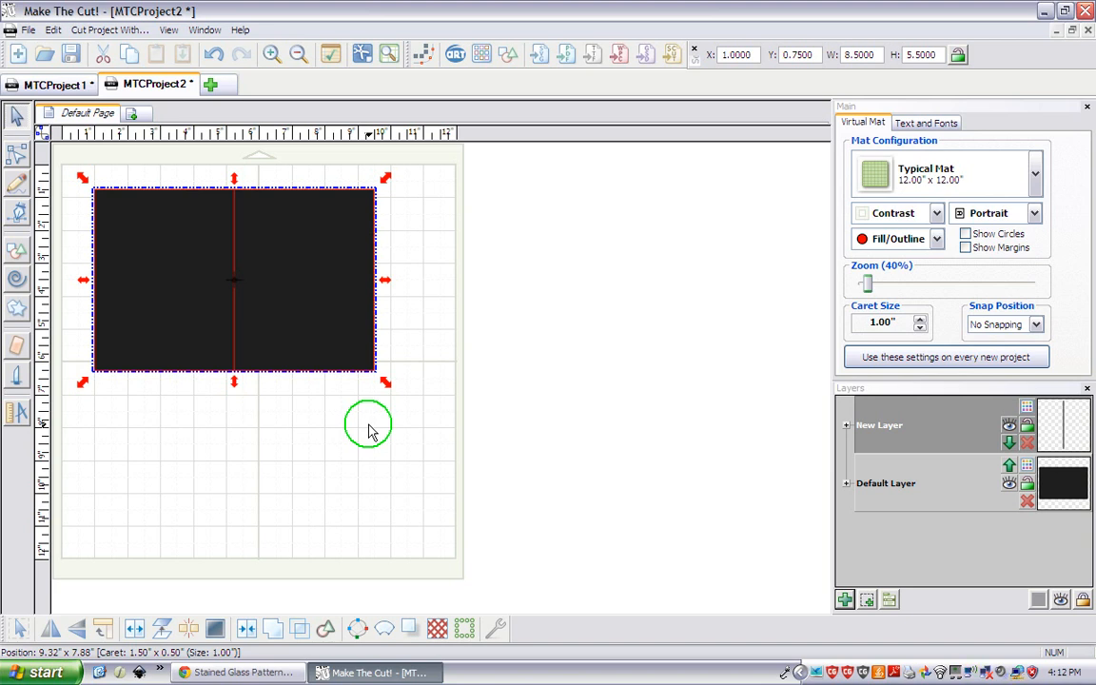
{"action": "left_click", "coordinate": [322, 393]}
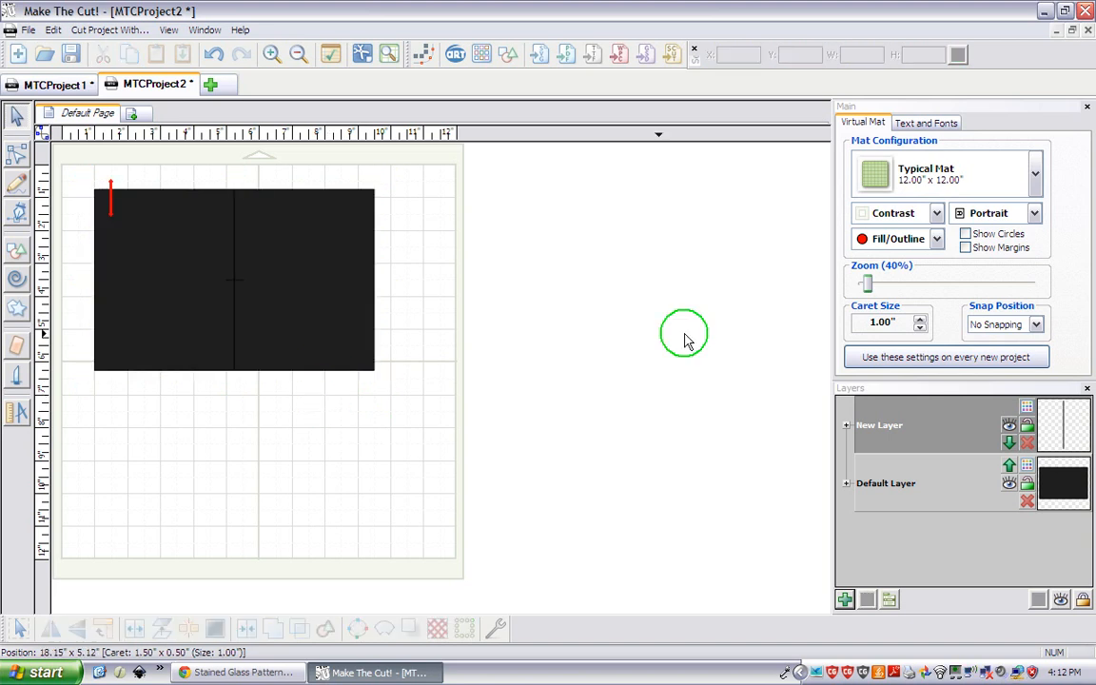
Step: Give the fold line's layer a new dashed line style with 0.12 inch spaces between the dashes
{"action": "left_click", "coordinate": [1027, 411]}
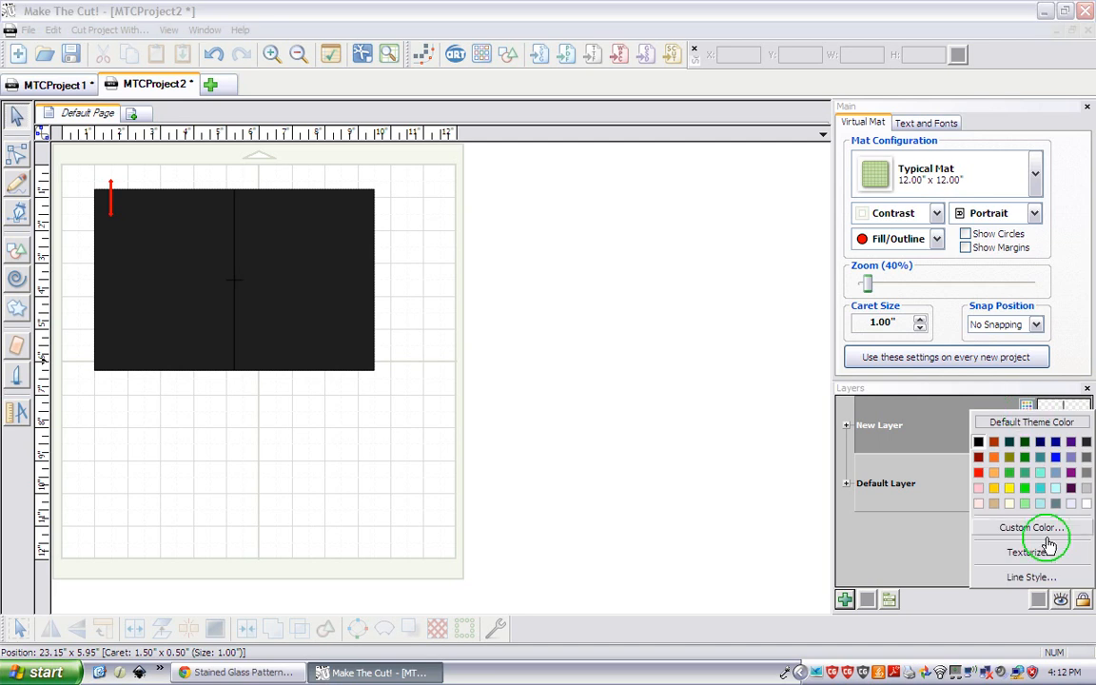
{"action": "left_click", "coordinate": [1040, 577]}
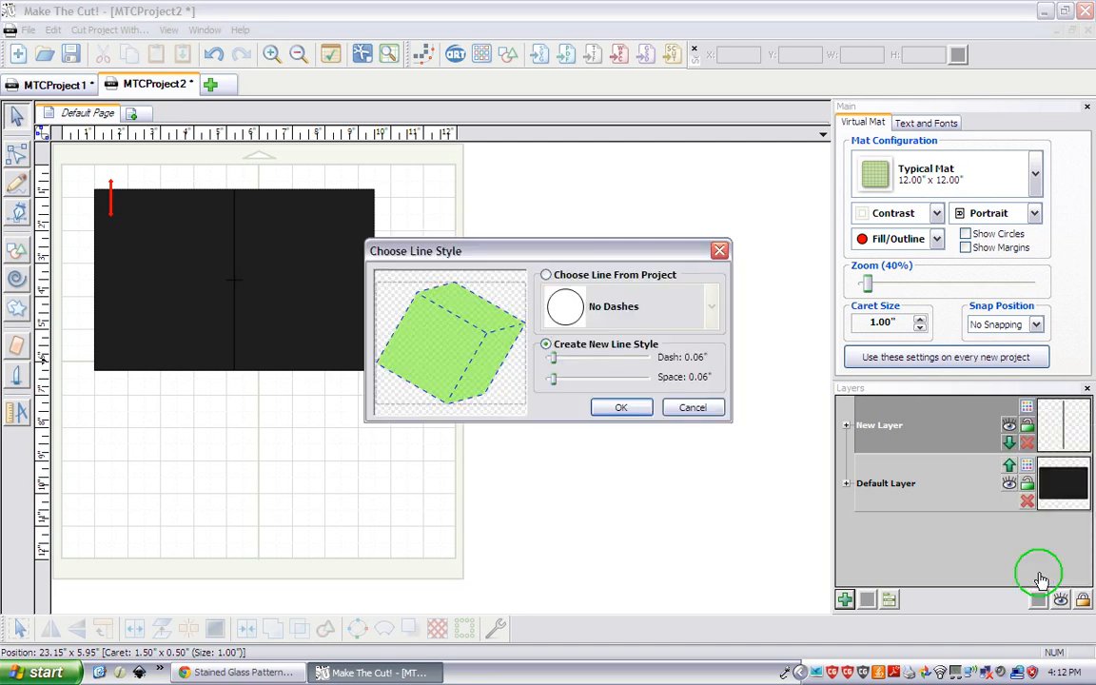
{"action": "left_click", "coordinate": [554, 379]}
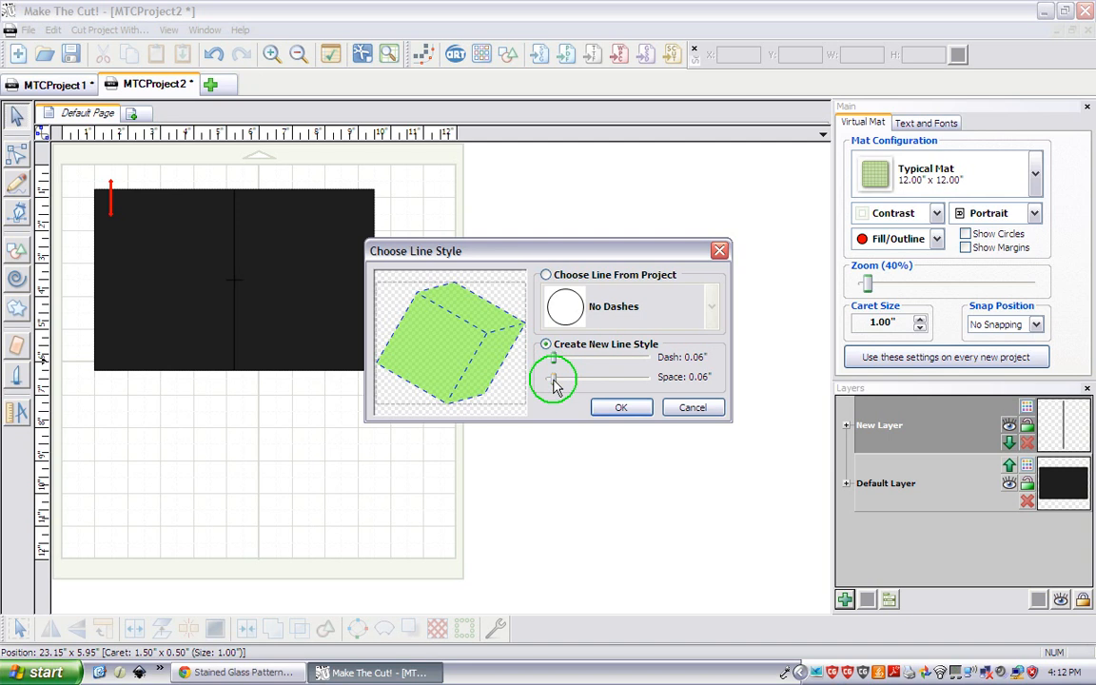
{"action": "left_click_drag", "start_coordinate": [554, 379], "coordinate": [560, 378]}
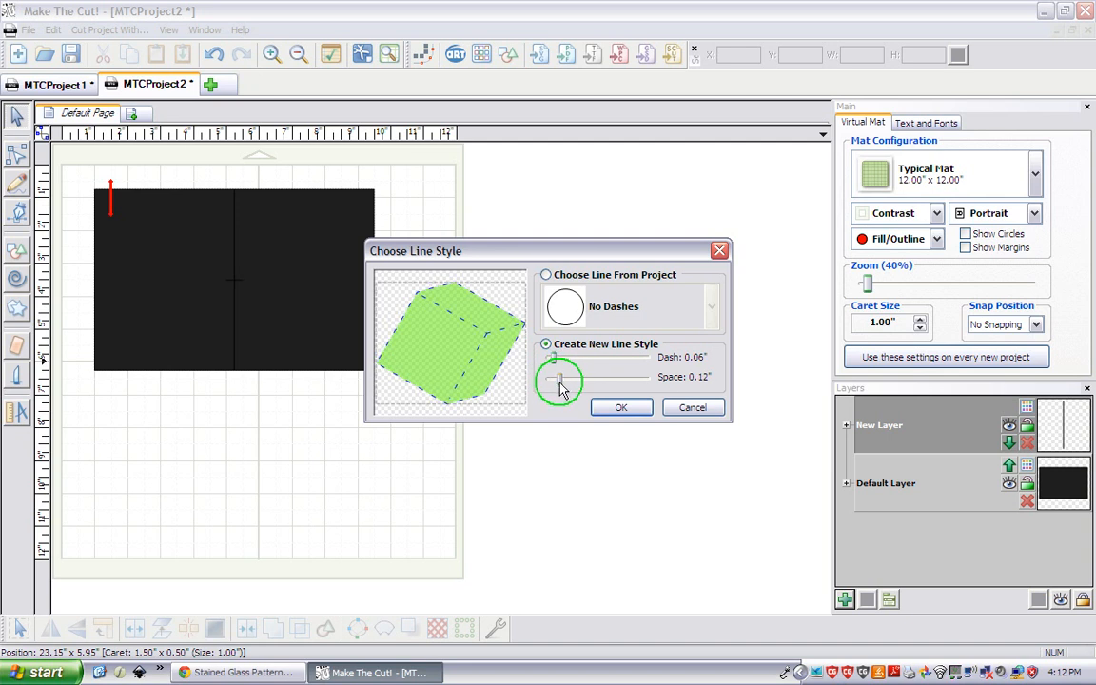
{"action": "left_click", "coordinate": [428, 319]}
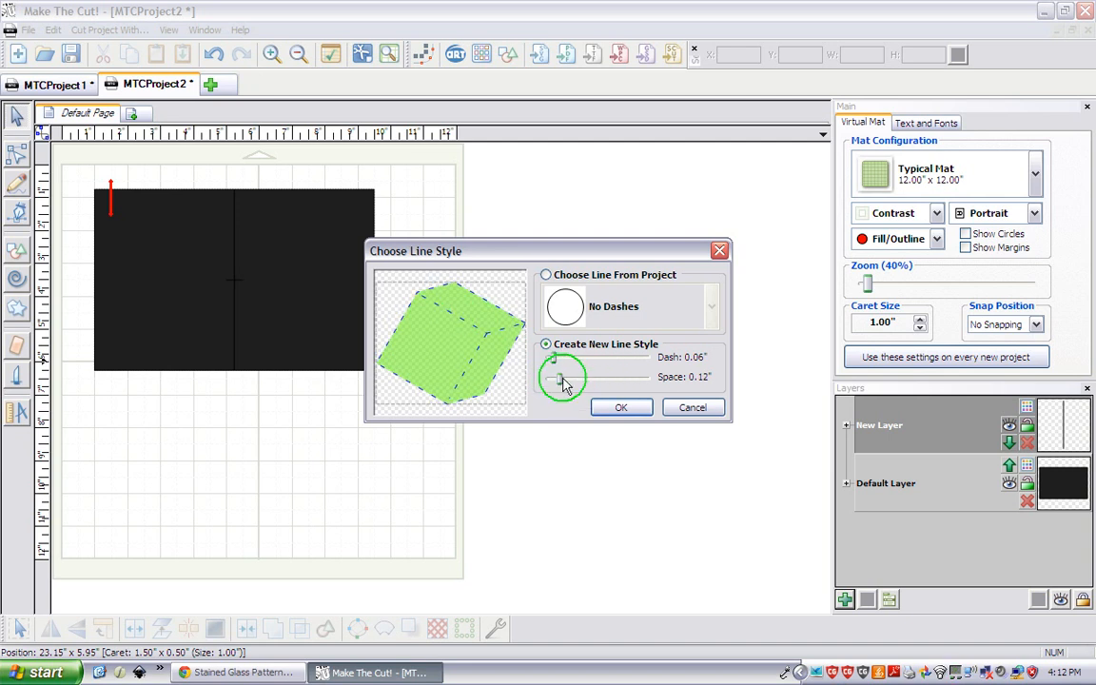
{"action": "left_click", "coordinate": [621, 409]}
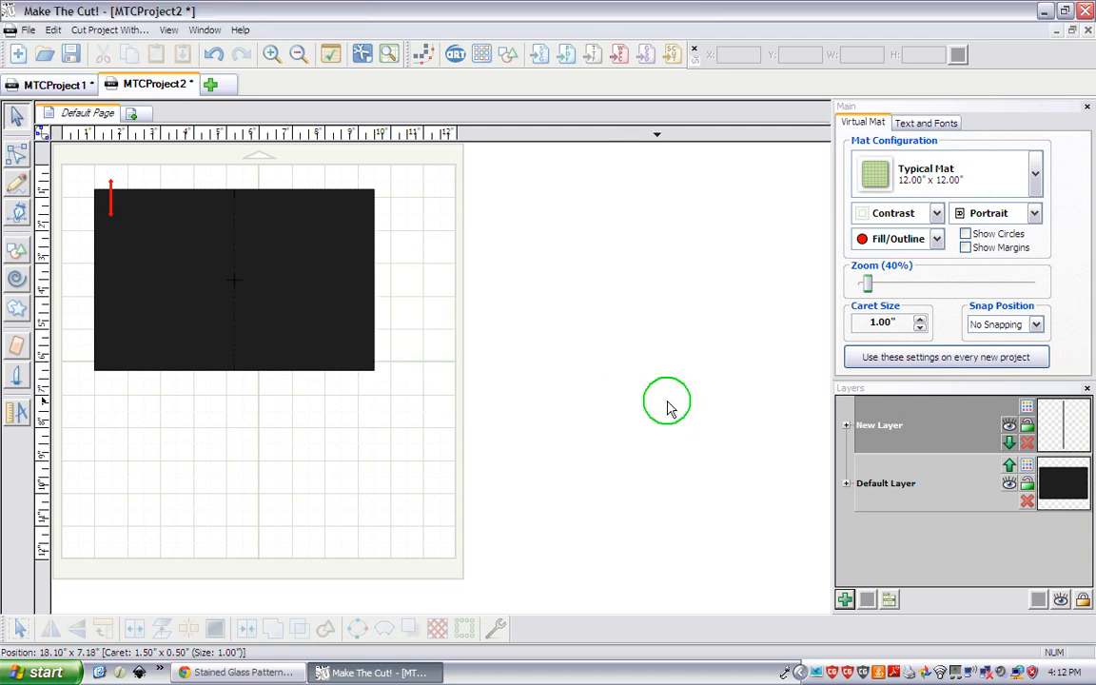
Step: Change the colour of the card base's layer to dark red so the dashed fold line stands out
{"action": "left_click", "coordinate": [1009, 463]}
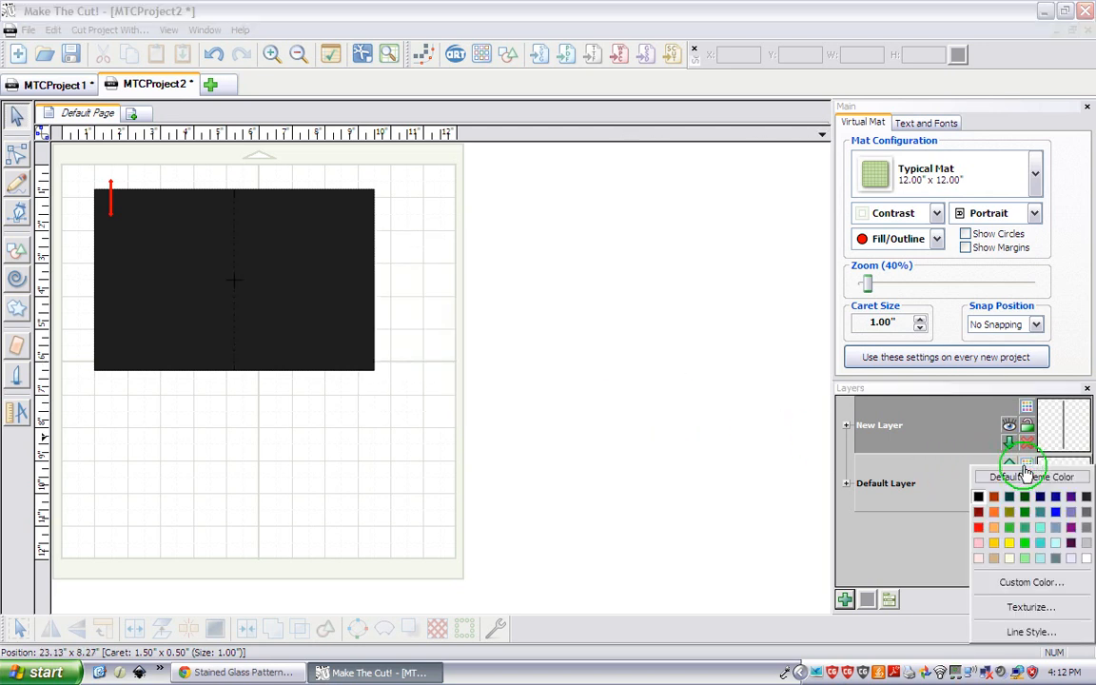
{"action": "left_click", "coordinate": [981, 519]}
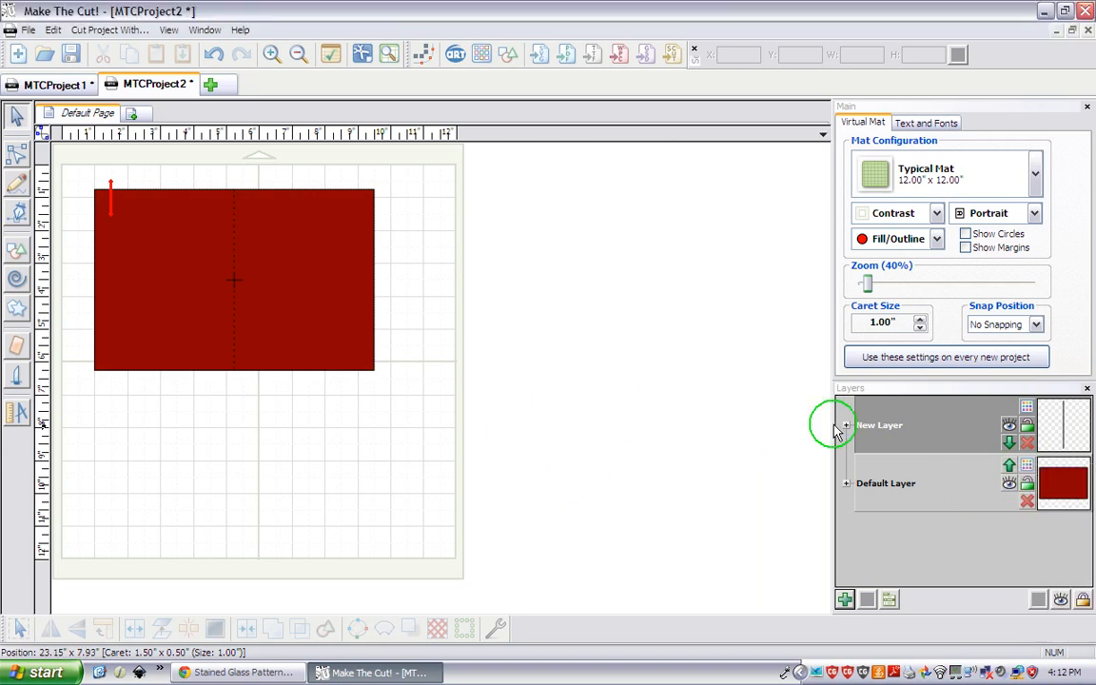
Step: Export the card base together with its fold line to Basic Shapes as a personal A2 Card shape
{"action": "left_click_drag", "start_coordinate": [419, 400], "coordinate": [55, 163]}
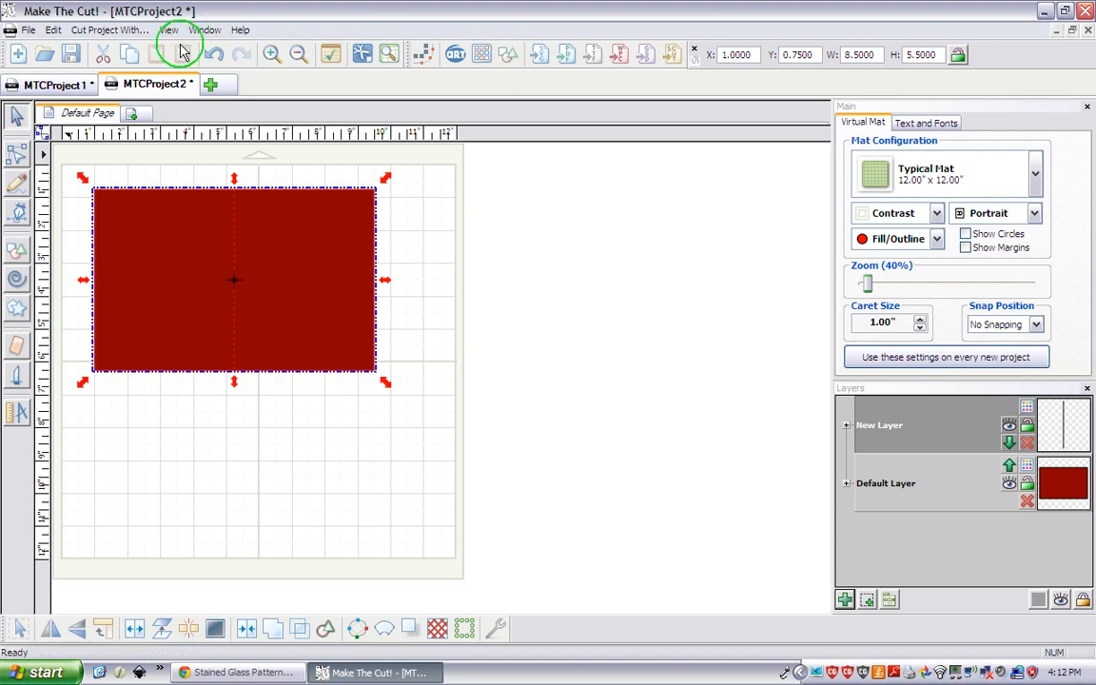
{"action": "left_click", "coordinate": [30, 30]}
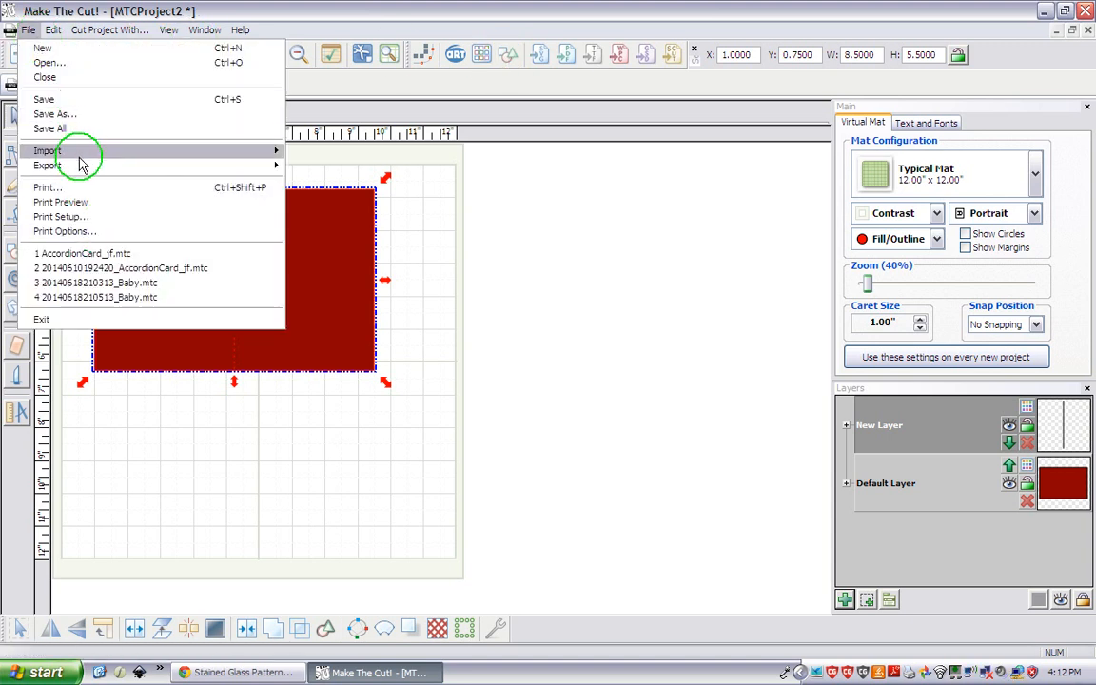
{"action": "mouse_move", "coordinate": [81, 168]}
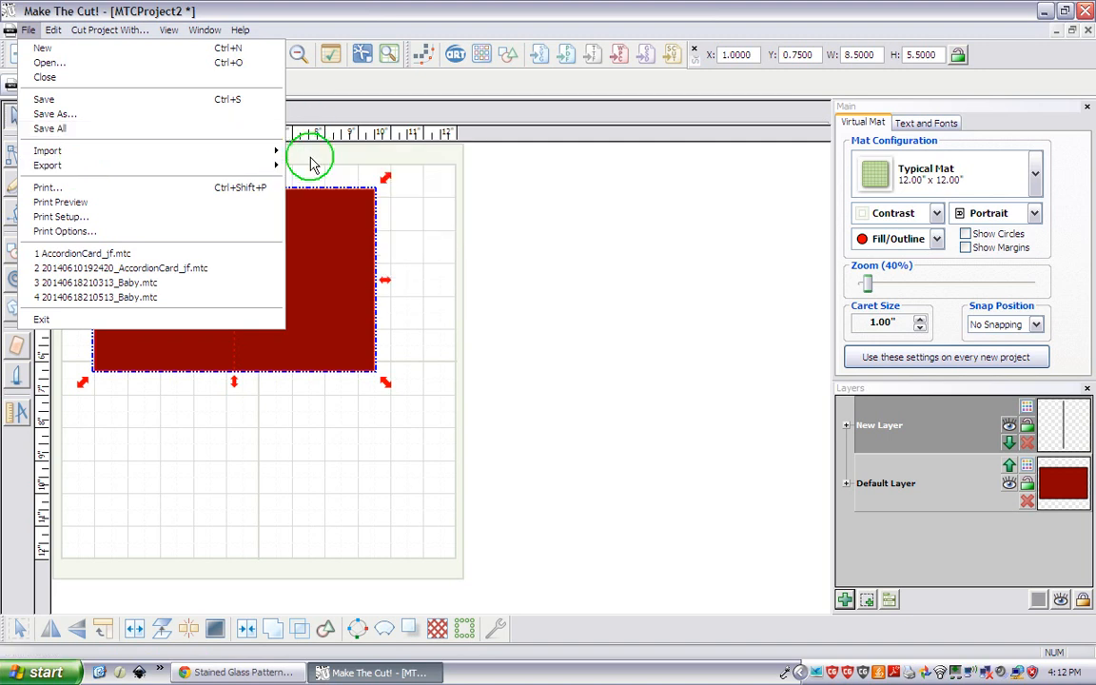
{"action": "left_click", "coordinate": [281, 166]}
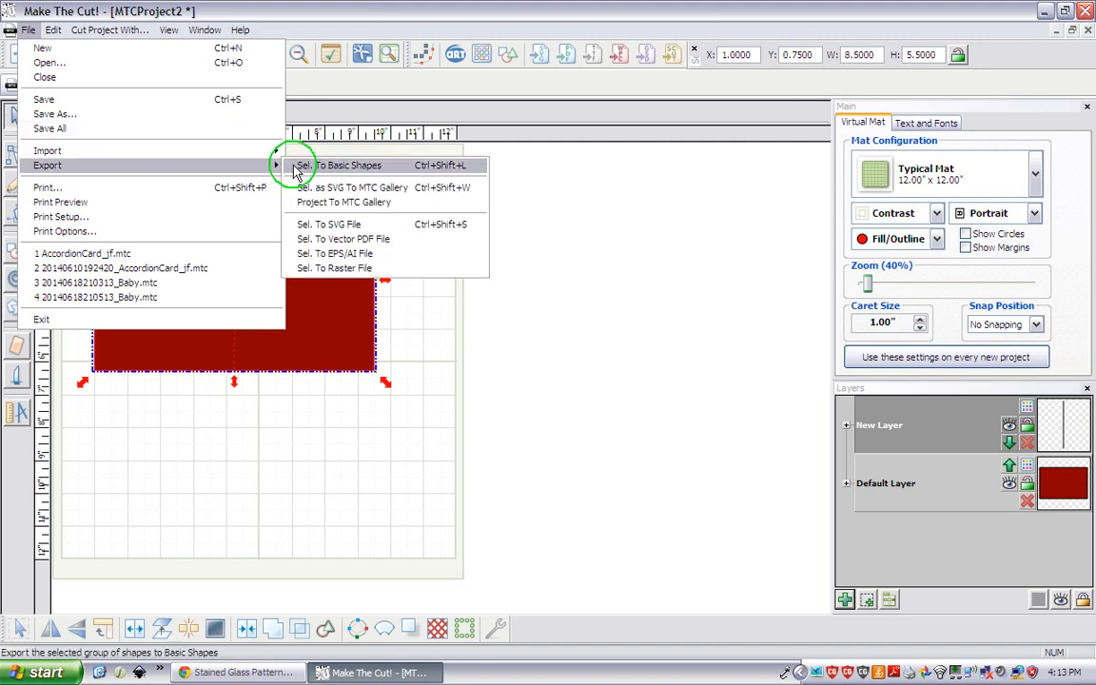
{"action": "left_click", "coordinate": [338, 165]}
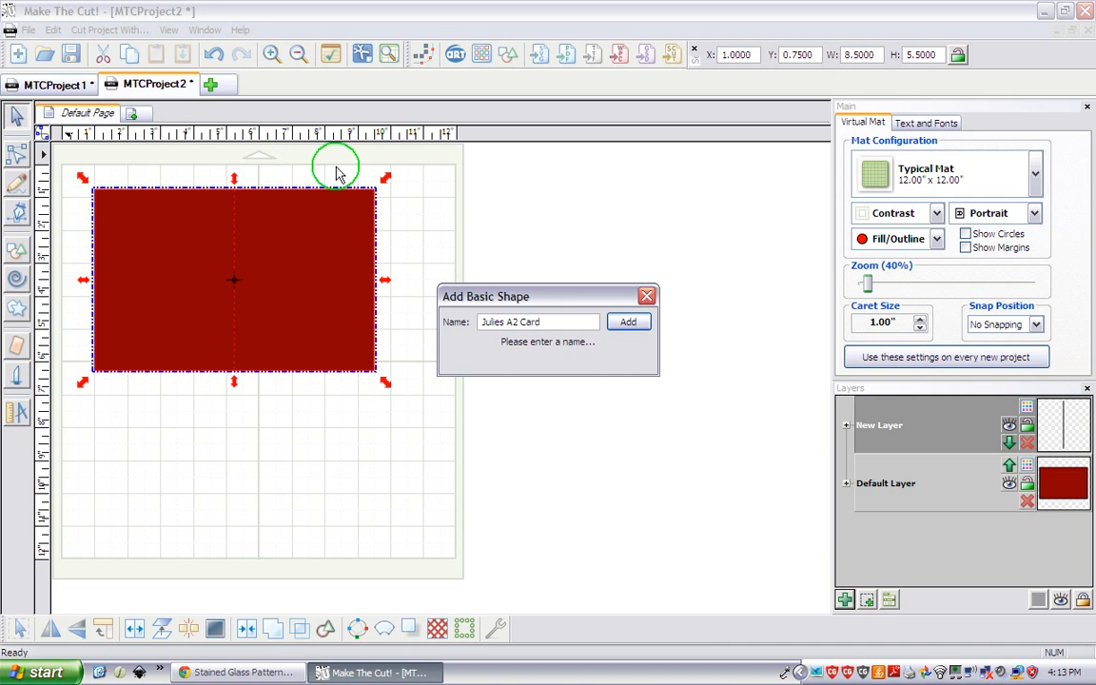
{"action": "left_click", "coordinate": [632, 321]}
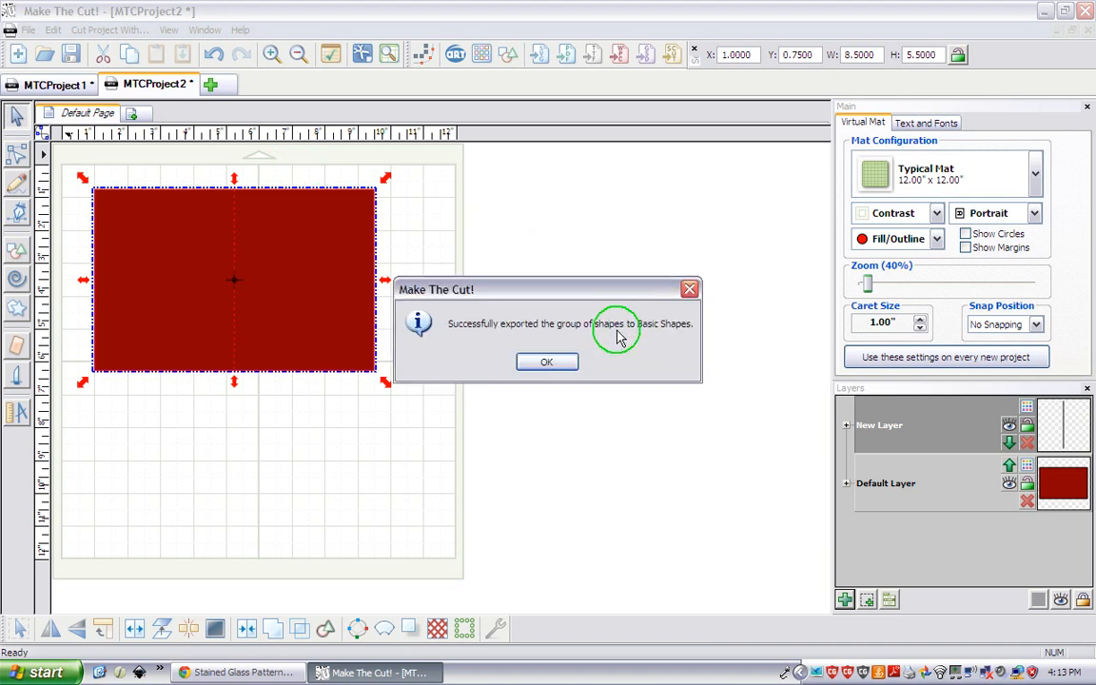
{"action": "left_click", "coordinate": [546, 360]}
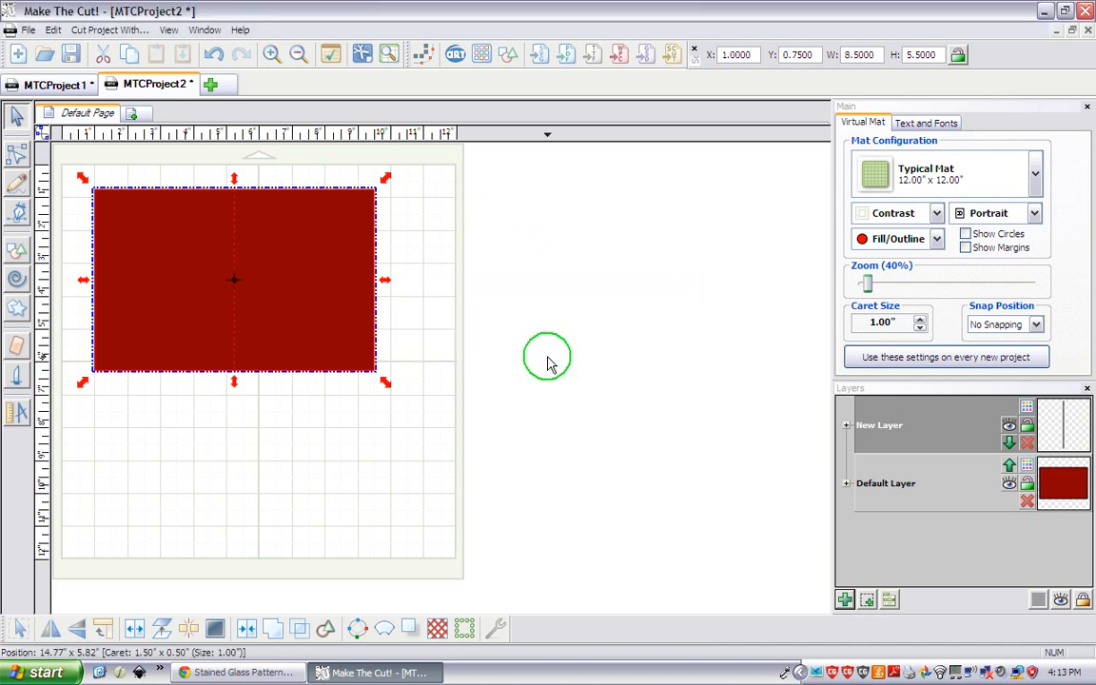
Step: Open the Basic Shapes library, choose the Your Shapes category and clear the "sq" search filter
{"action": "left_click", "coordinate": [509, 56]}
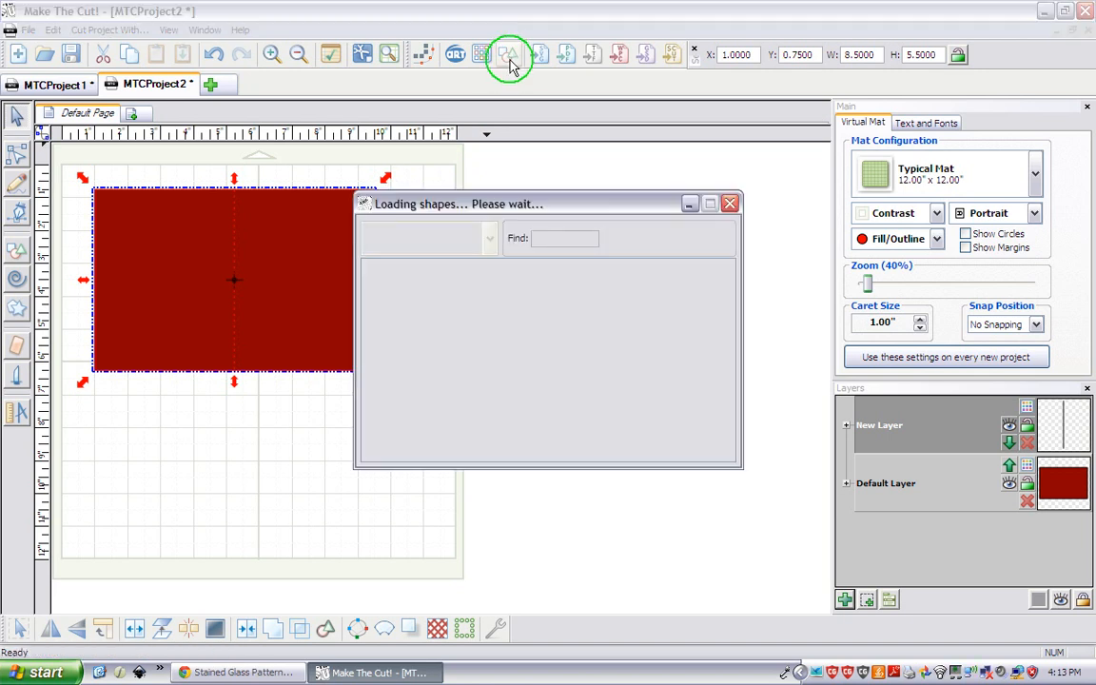
{"action": "left_click", "coordinate": [489, 239]}
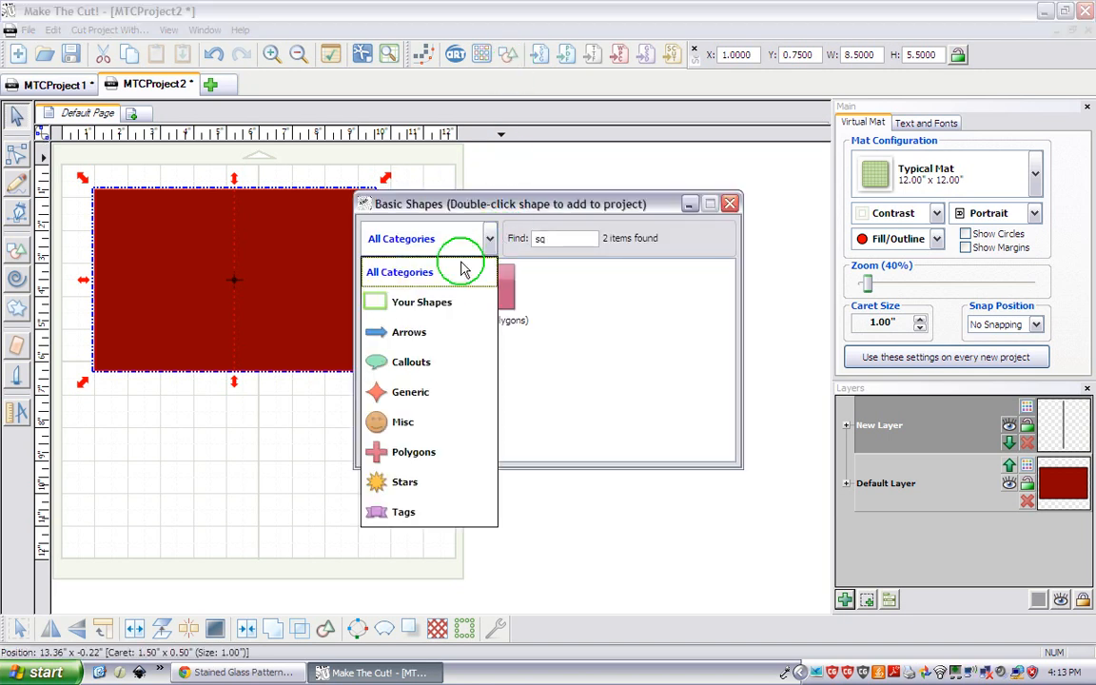
{"action": "left_click", "coordinate": [438, 293]}
{"action": "left_click_drag", "start_coordinate": [554, 245], "coordinate": [528, 245]}
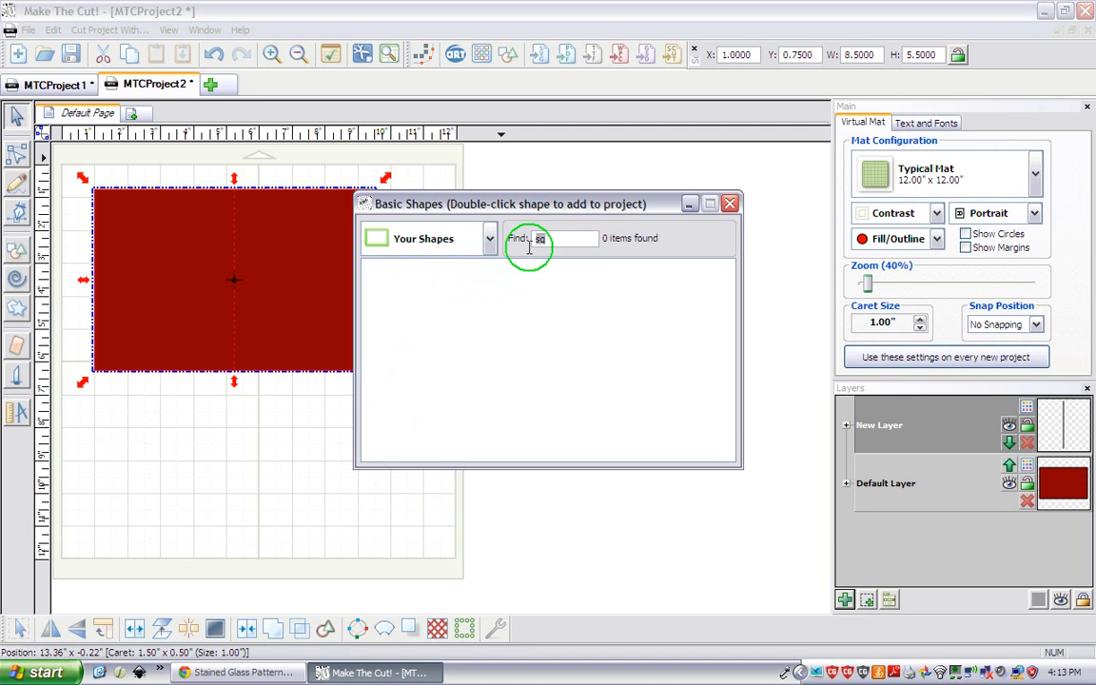
{"action": "key", "text": "BackSpace"}
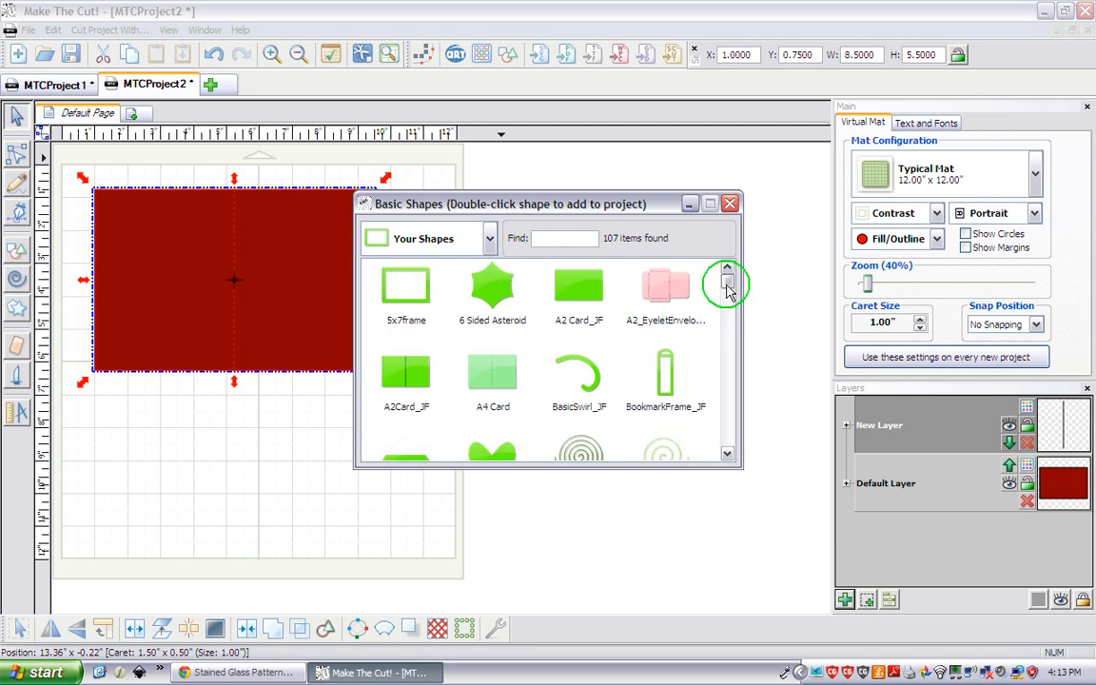
Step: Find the saved dark red A2 Card shape in the library, add it to the project on a new page and deselect it
{"action": "left_click_drag", "start_coordinate": [729, 287], "coordinate": [729, 337]}
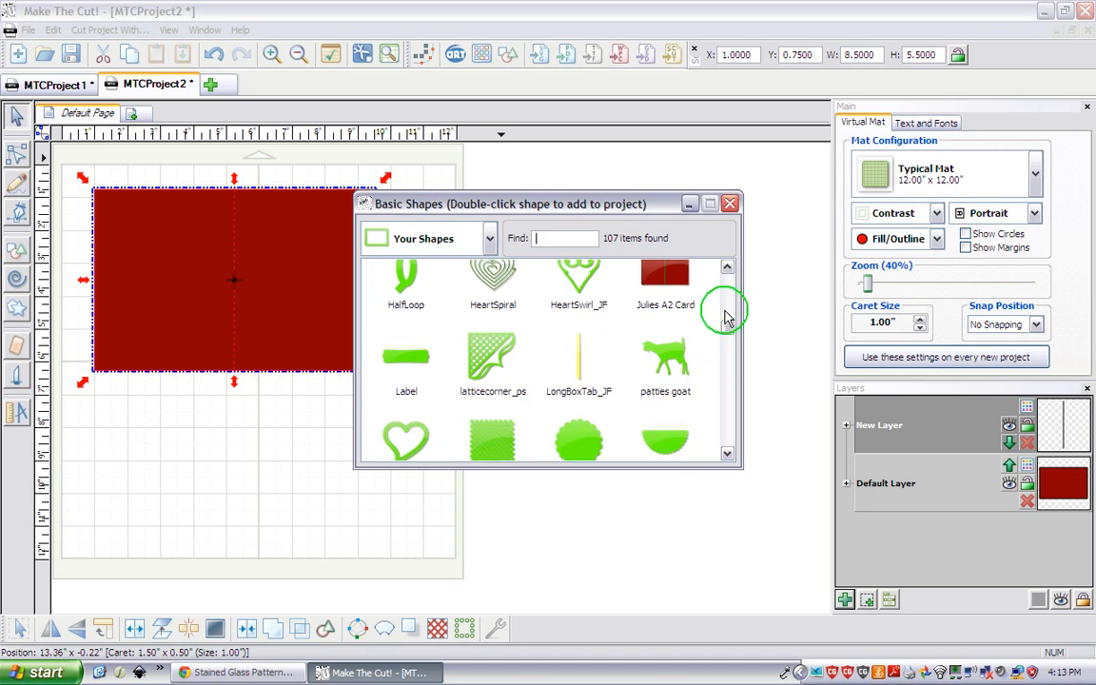
{"action": "left_click", "coordinate": [727, 268]}
{"action": "left_click", "coordinate": [727, 269]}
{"action": "left_click", "coordinate": [673, 367]}
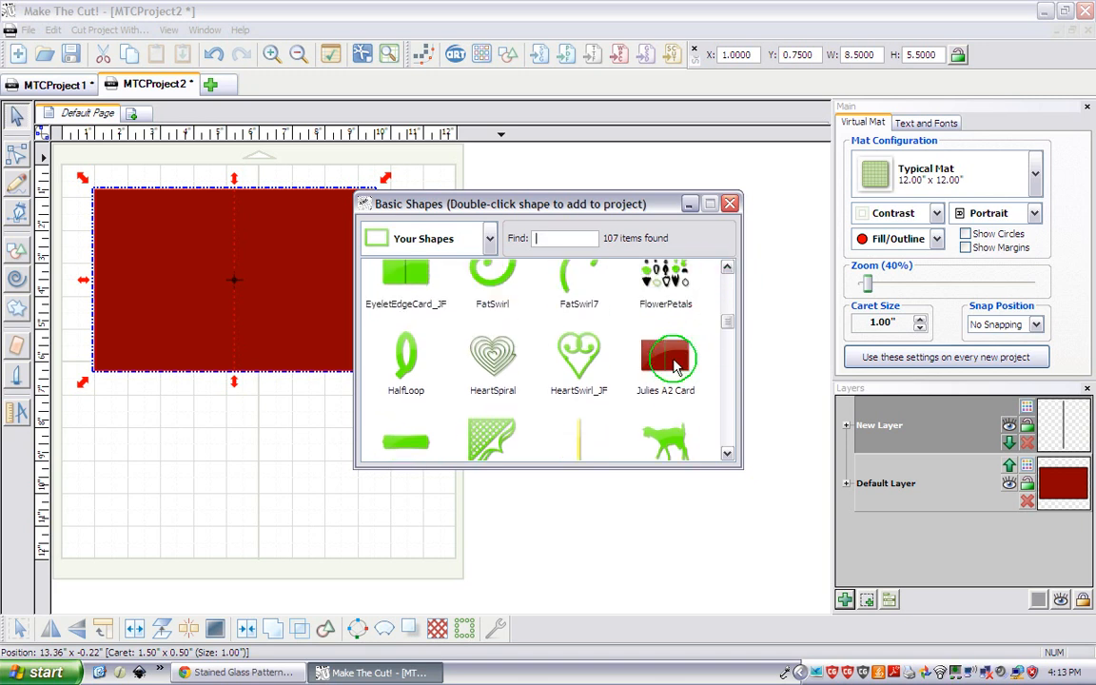
{"action": "double_click", "coordinate": [673, 367]}
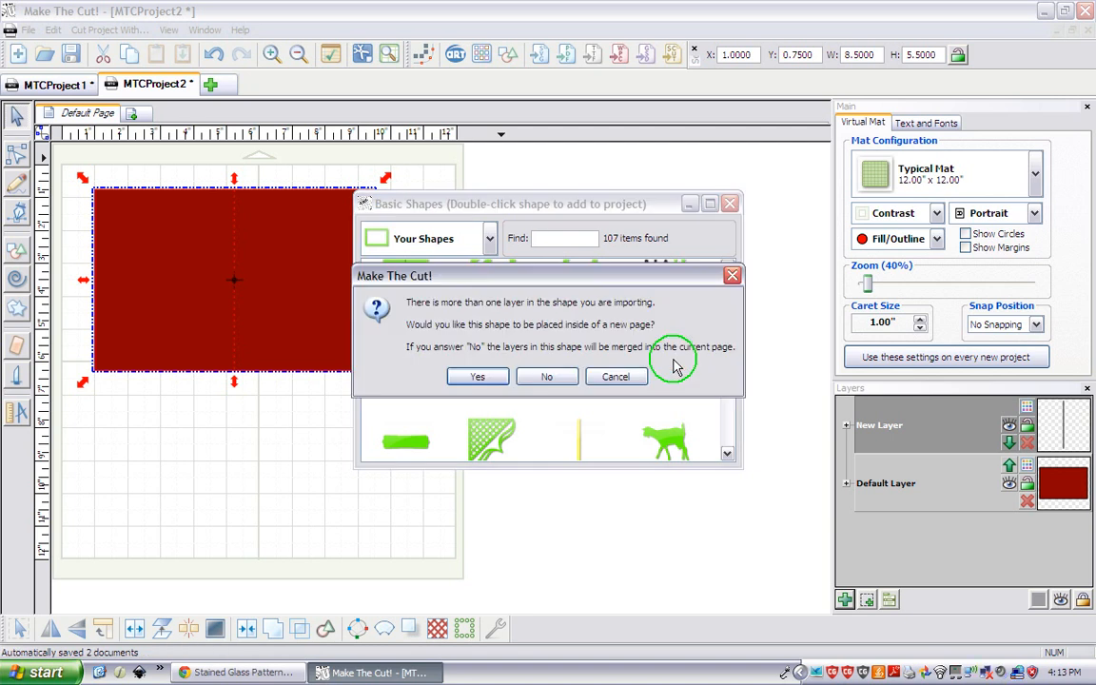
{"action": "left_click", "coordinate": [481, 385]}
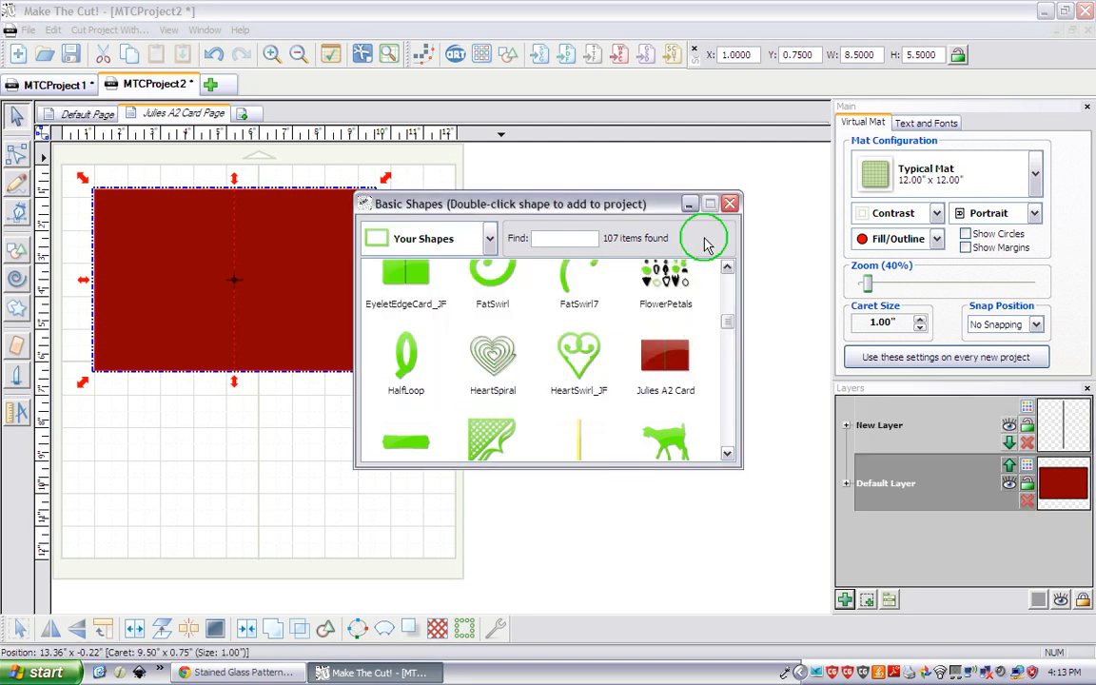
{"action": "left_click", "coordinate": [731, 205]}
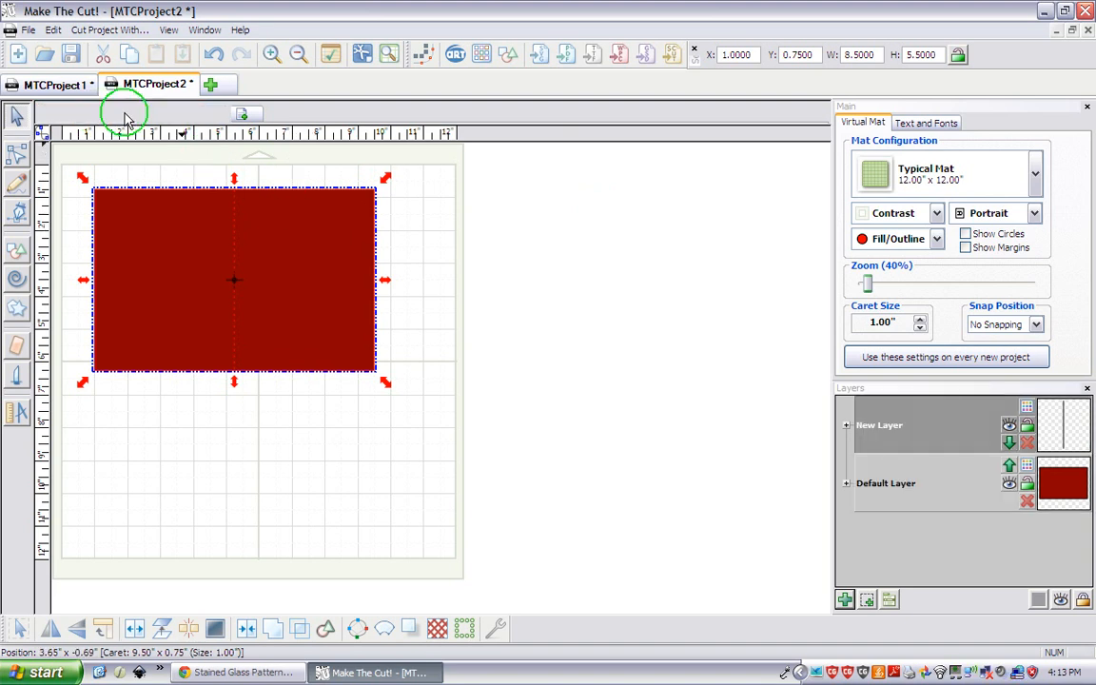
{"action": "left_click", "coordinate": [157, 115]}
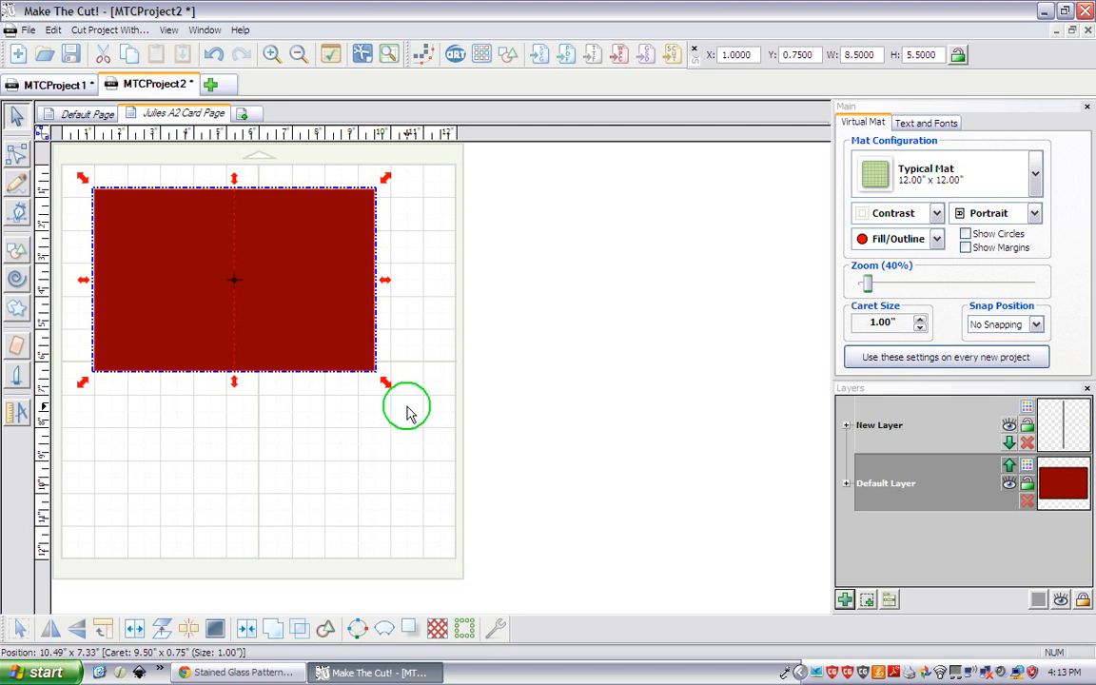
{"action": "left_click", "coordinate": [210, 459]}
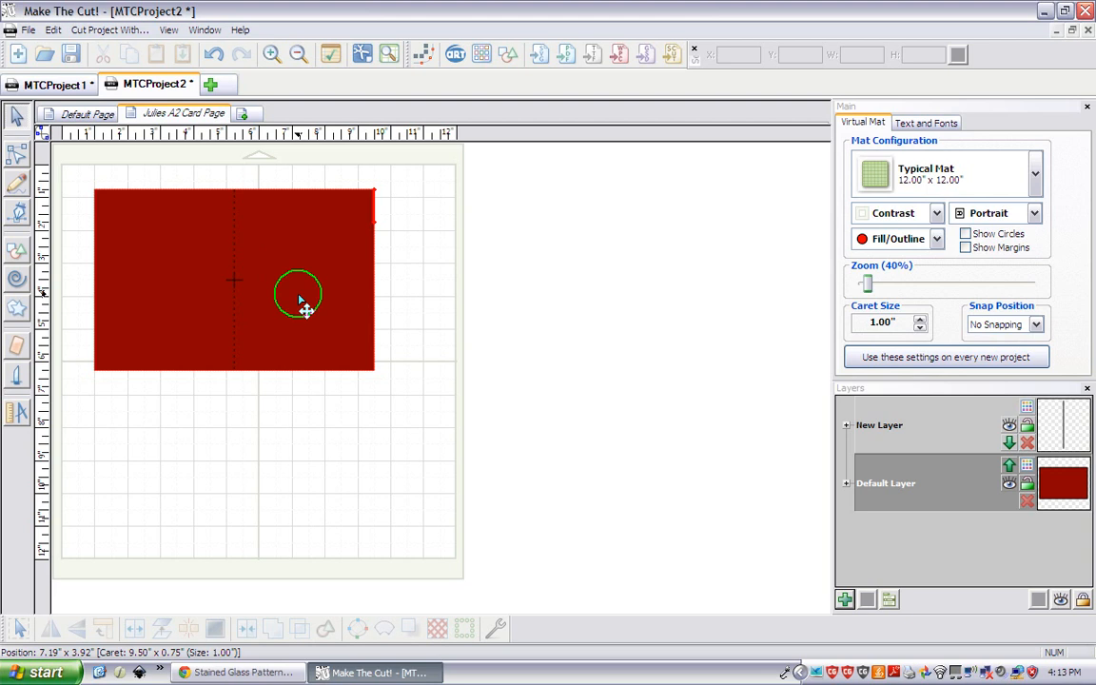
Step: Switch to the Chrome browser, go to sg-patterns.com, decline the translation and enter the free stained glass pattern gallery
{"action": "left_click", "coordinate": [259, 674]}
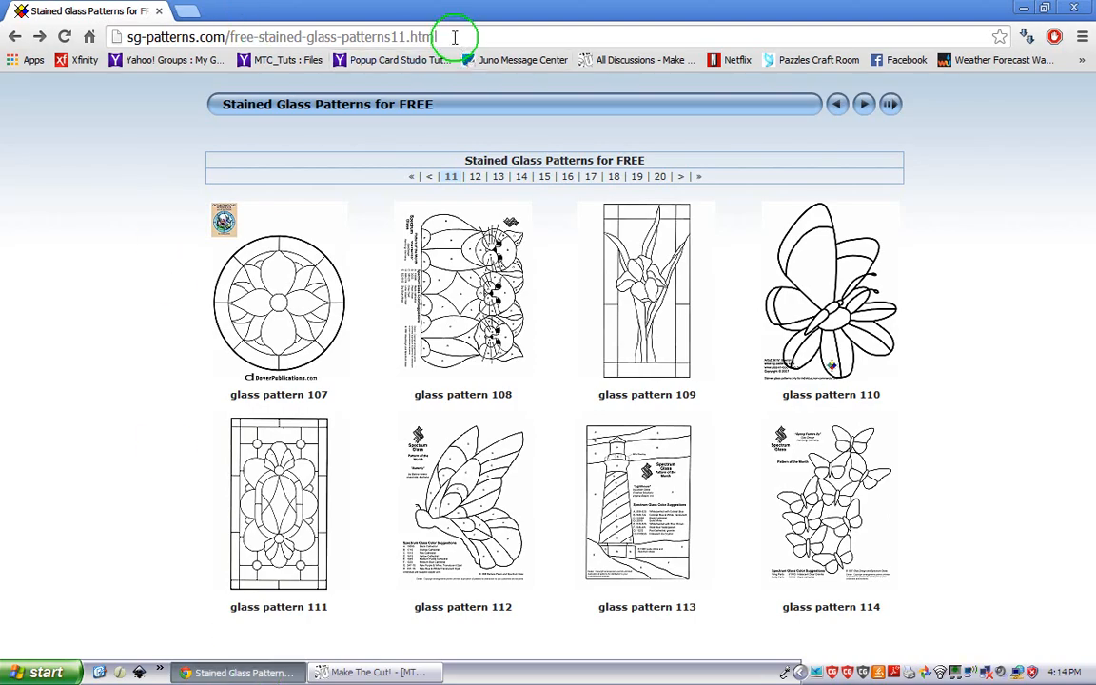
{"action": "left_click_drag", "start_coordinate": [455, 37], "coordinate": [92, 34]}
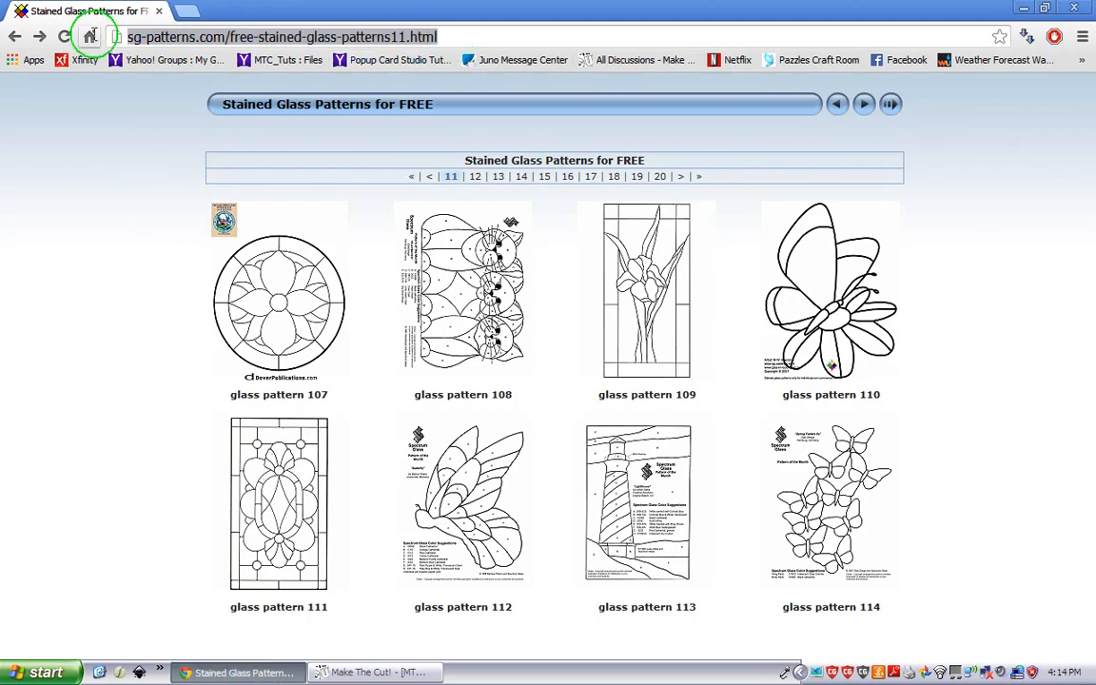
{"action": "type", "text": "sg"}
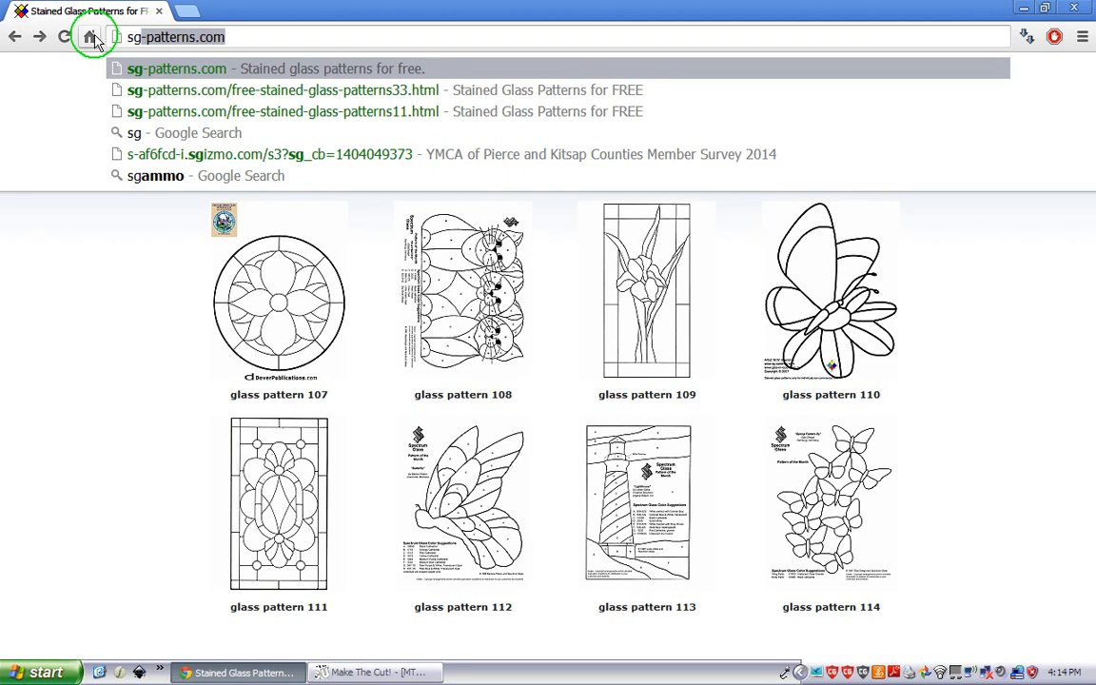
{"action": "type", "text": "-patterns"}
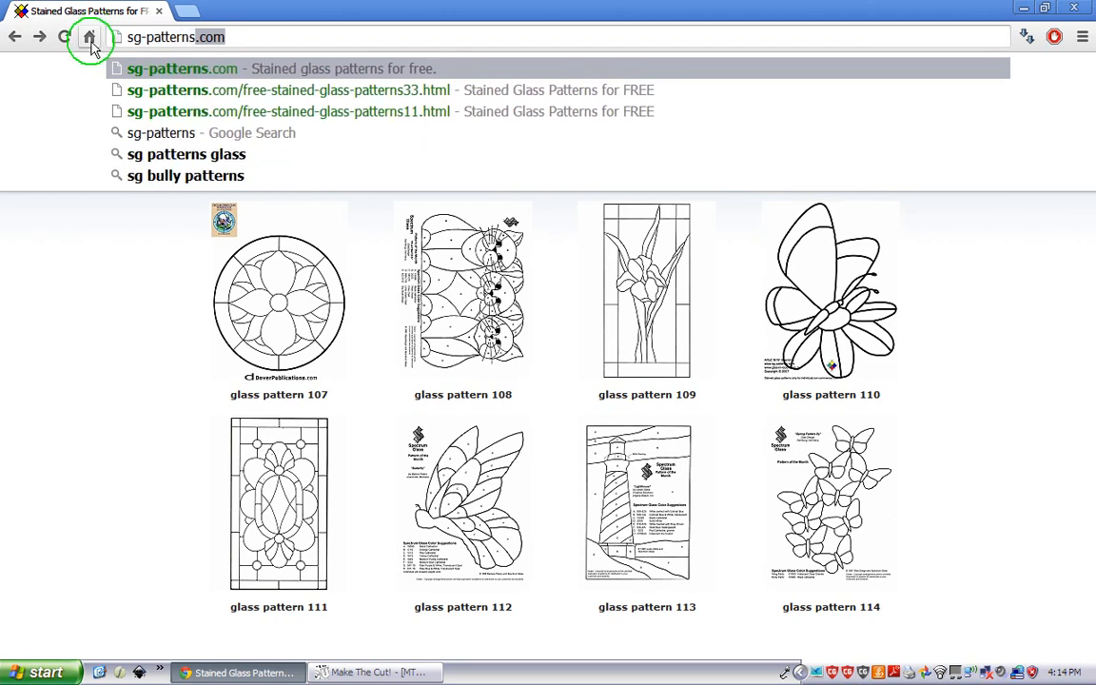
{"action": "key", "text": "Return"}
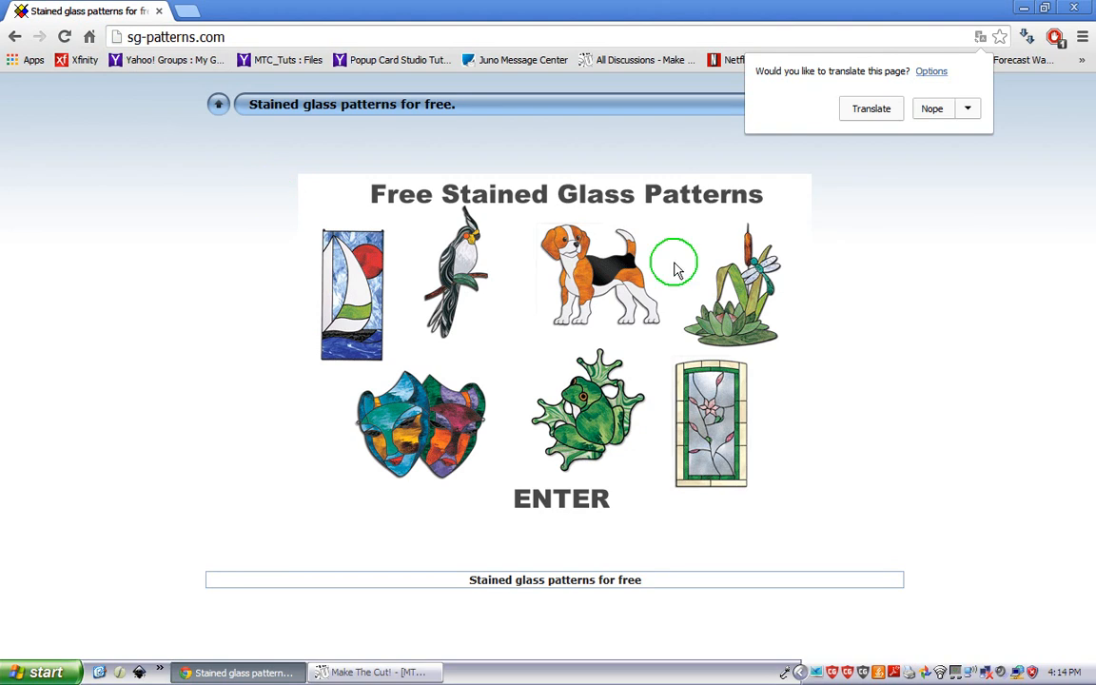
{"action": "left_click", "coordinate": [923, 109]}
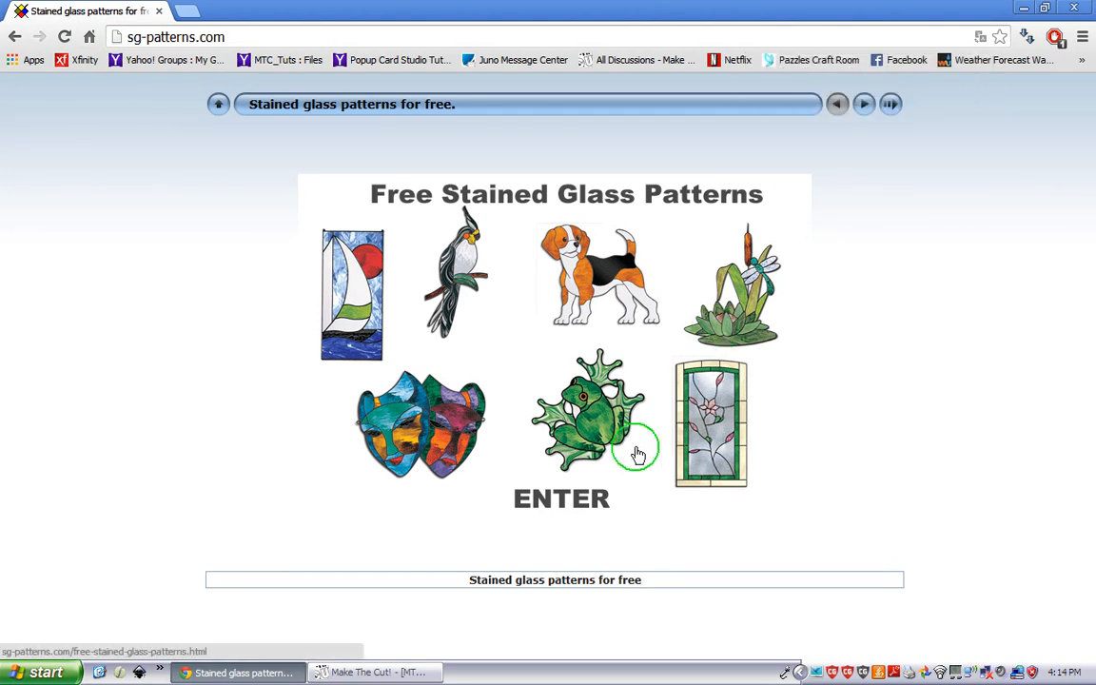
{"action": "left_click", "coordinate": [579, 505]}
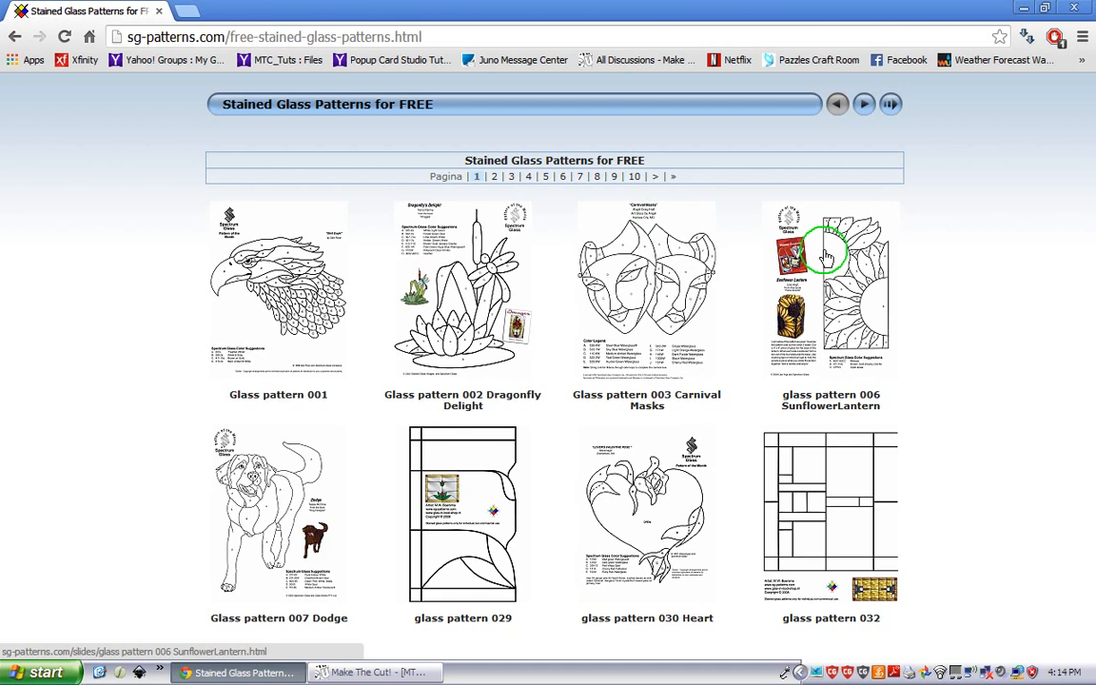
Step: View the 971 moon pattern on the gallery's last page, and return to the first page
{"action": "left_click", "coordinate": [675, 180]}
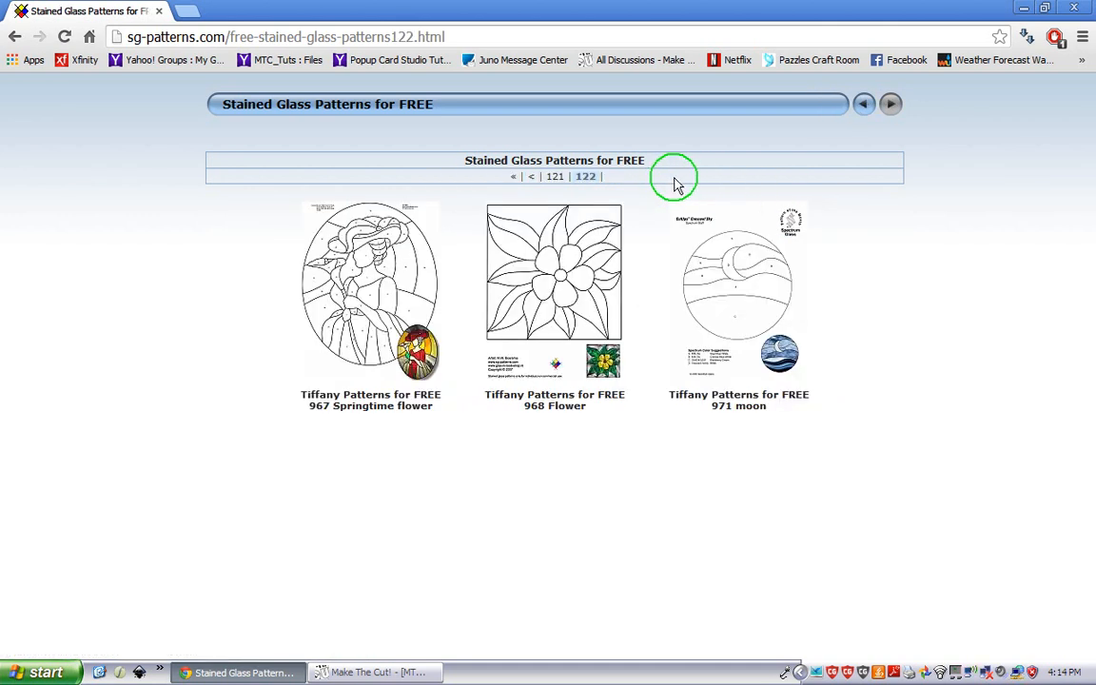
{"action": "left_click", "coordinate": [753, 307]}
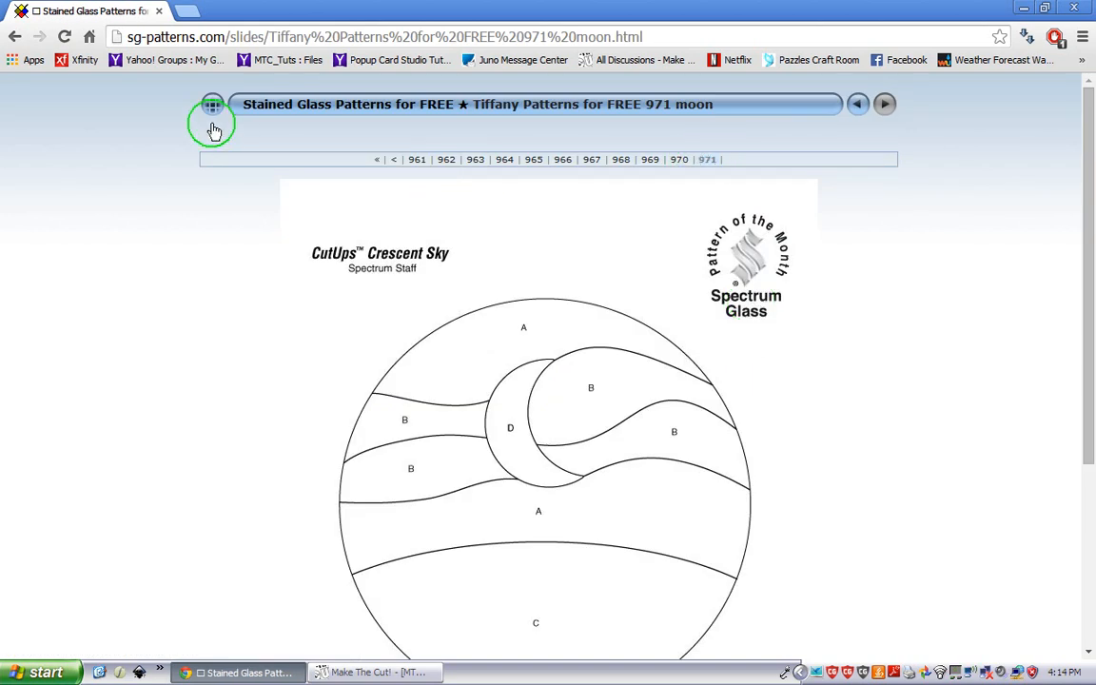
{"action": "left_click", "coordinate": [15, 37]}
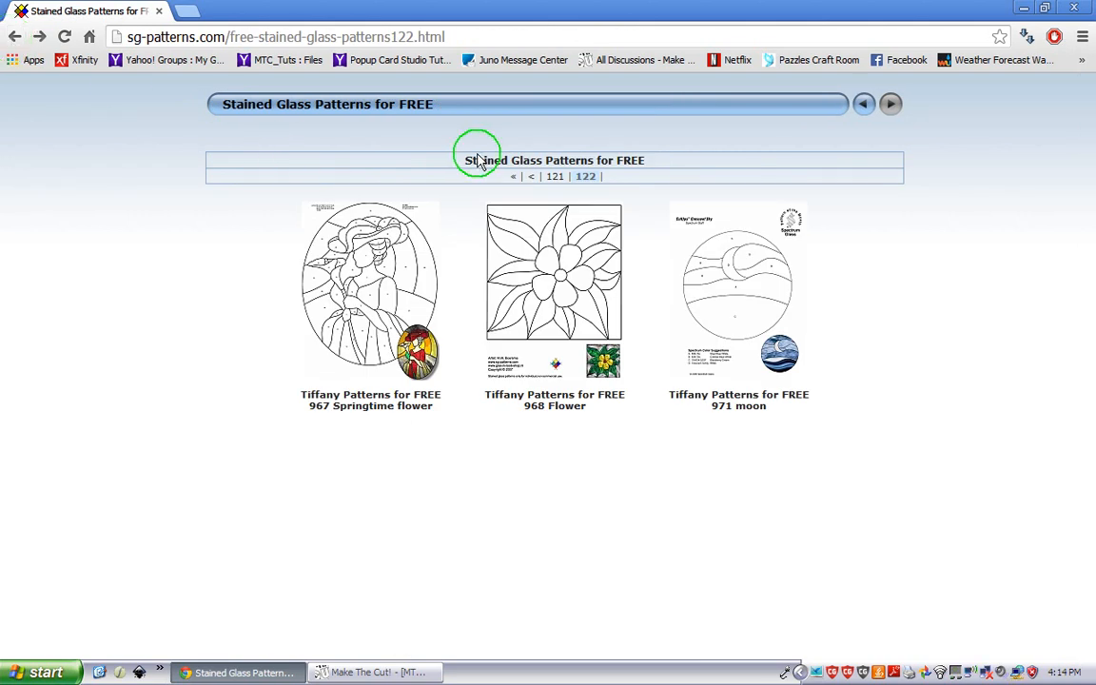
{"action": "left_click", "coordinate": [514, 177]}
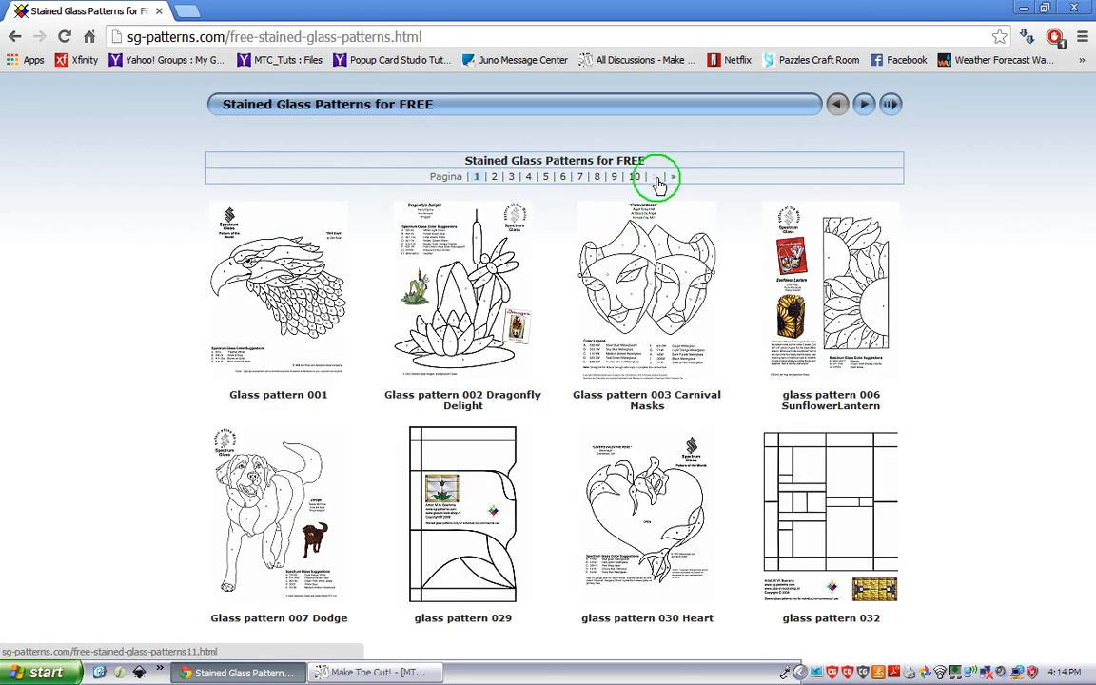
Step: Go to page 33 of the pattern gallery and open glass pattern 290, the circular rose design
{"action": "left_click", "coordinate": [660, 180]}
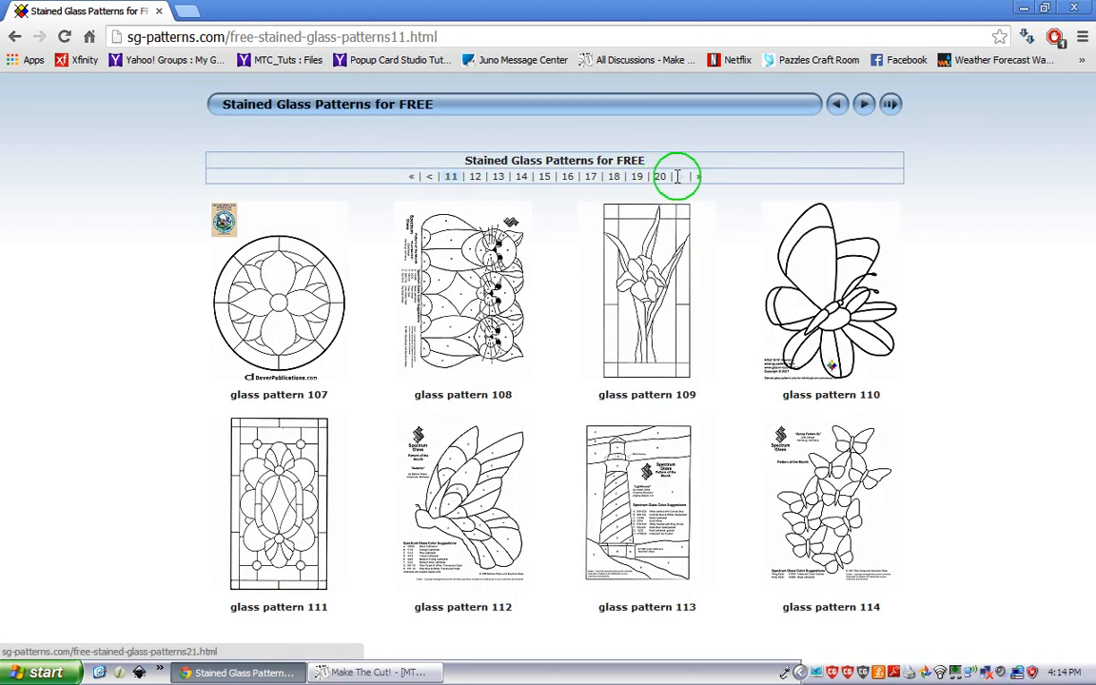
{"action": "left_click", "coordinate": [677, 177]}
{"action": "left_click", "coordinate": [682, 181]}
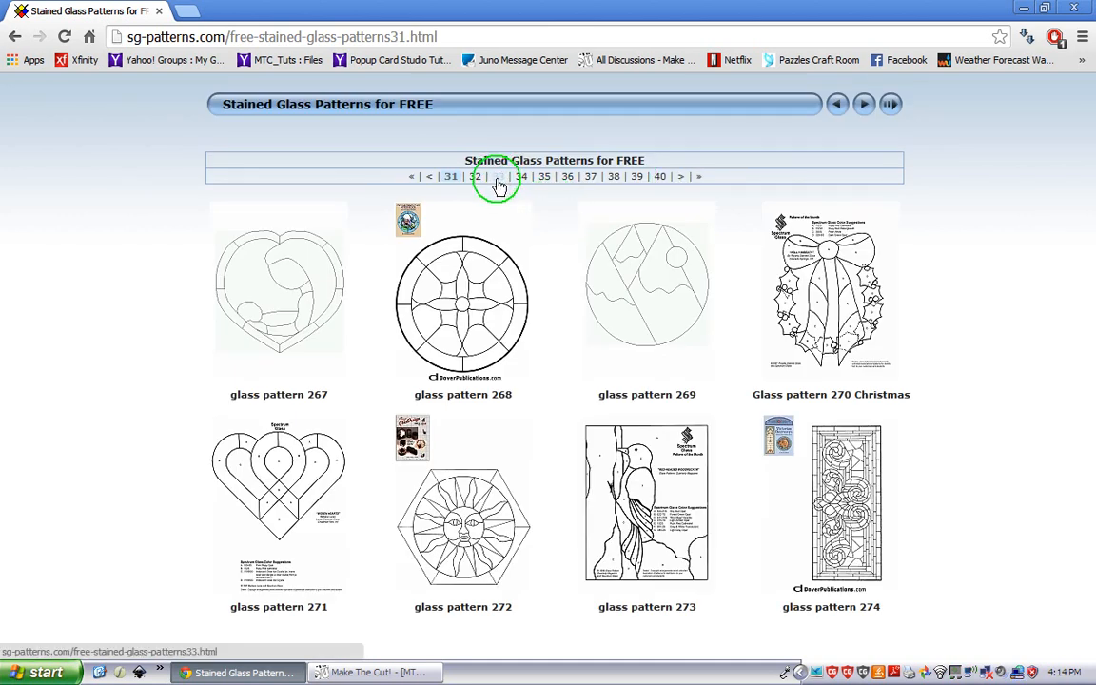
{"action": "left_click", "coordinate": [498, 179]}
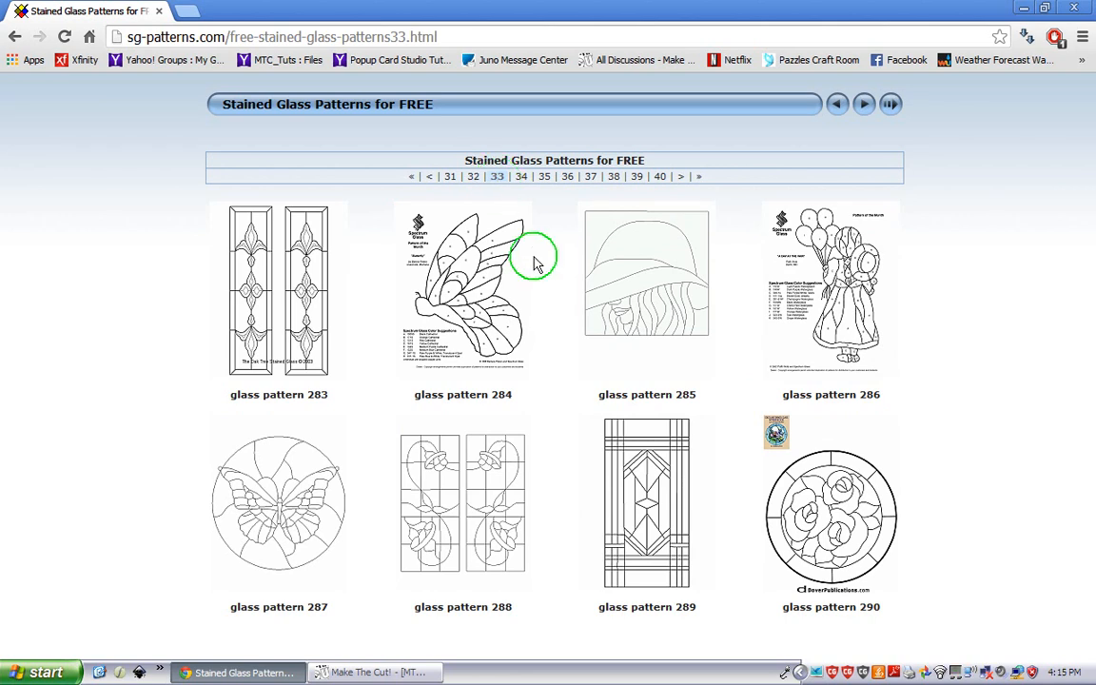
{"action": "left_click", "coordinate": [830, 519]}
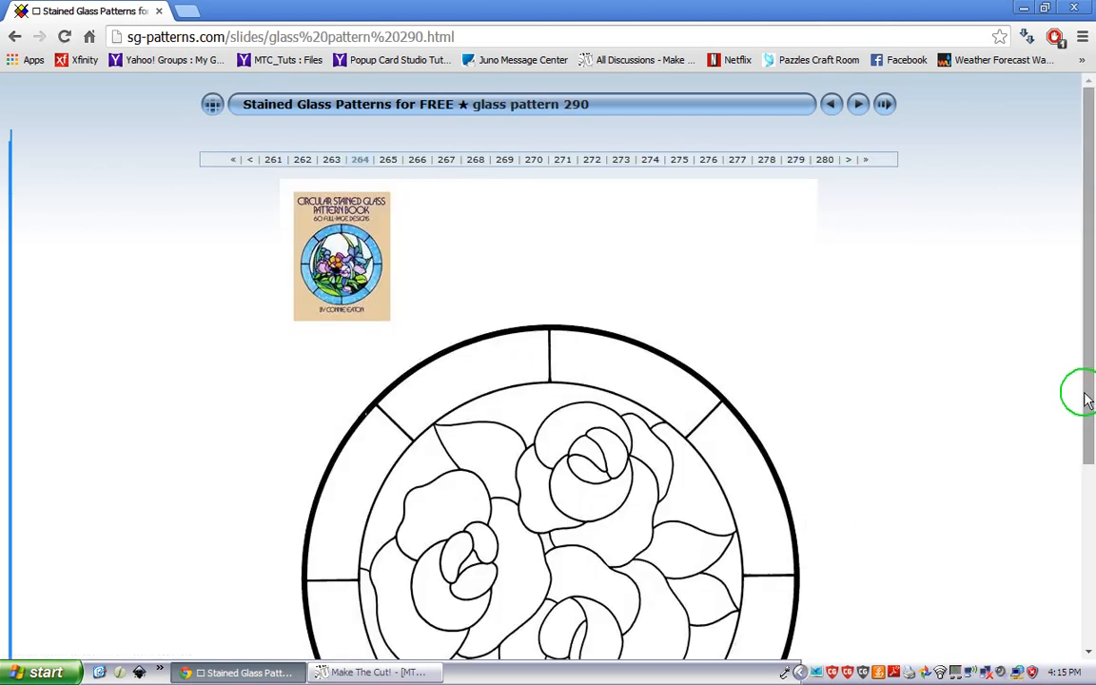
Step: Copy the circular rose pattern image from the glass pattern 290 page
{"action": "left_click_drag", "start_coordinate": [1090, 400], "coordinate": [1094, 523]}
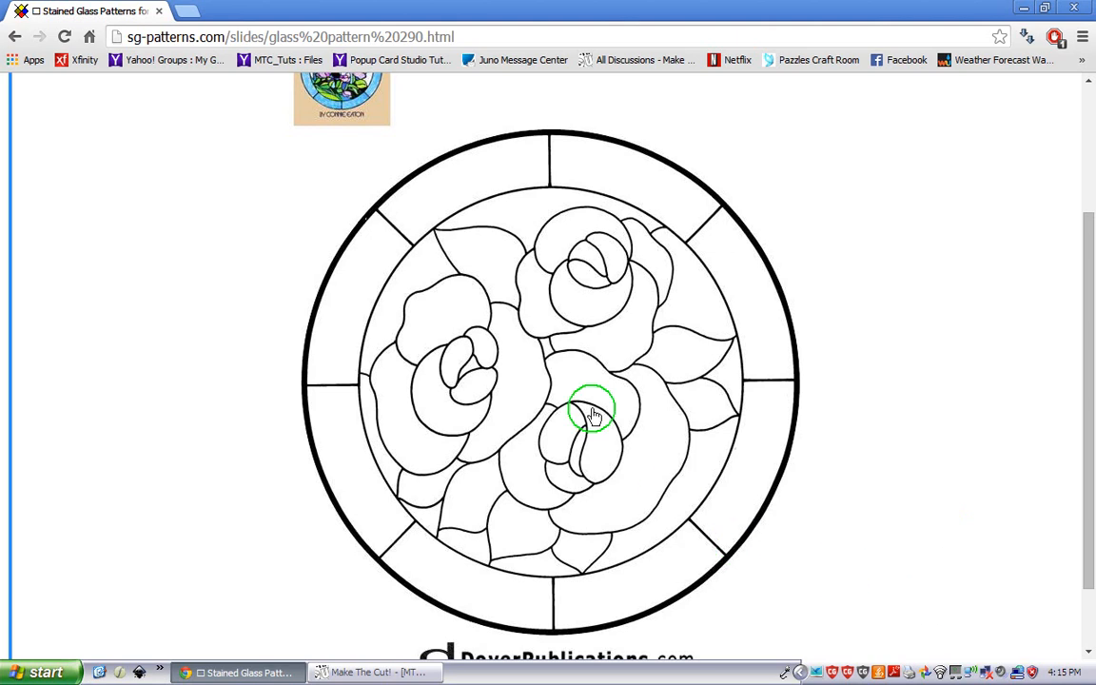
{"action": "right_click", "coordinate": [534, 374]}
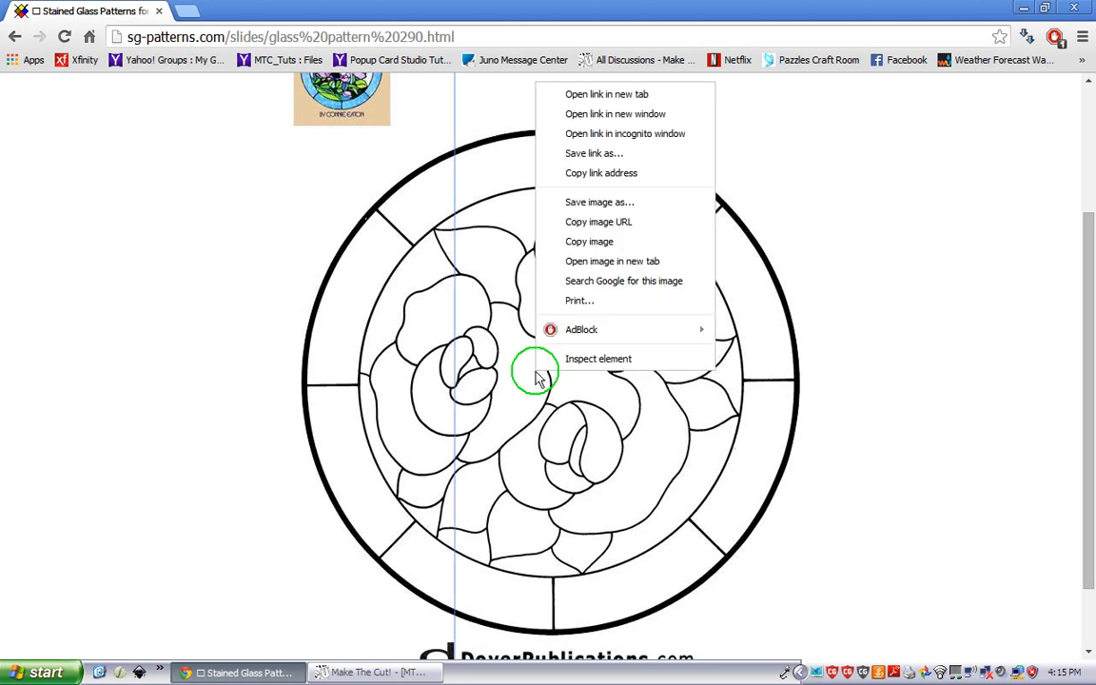
{"action": "left_click", "coordinate": [582, 244]}
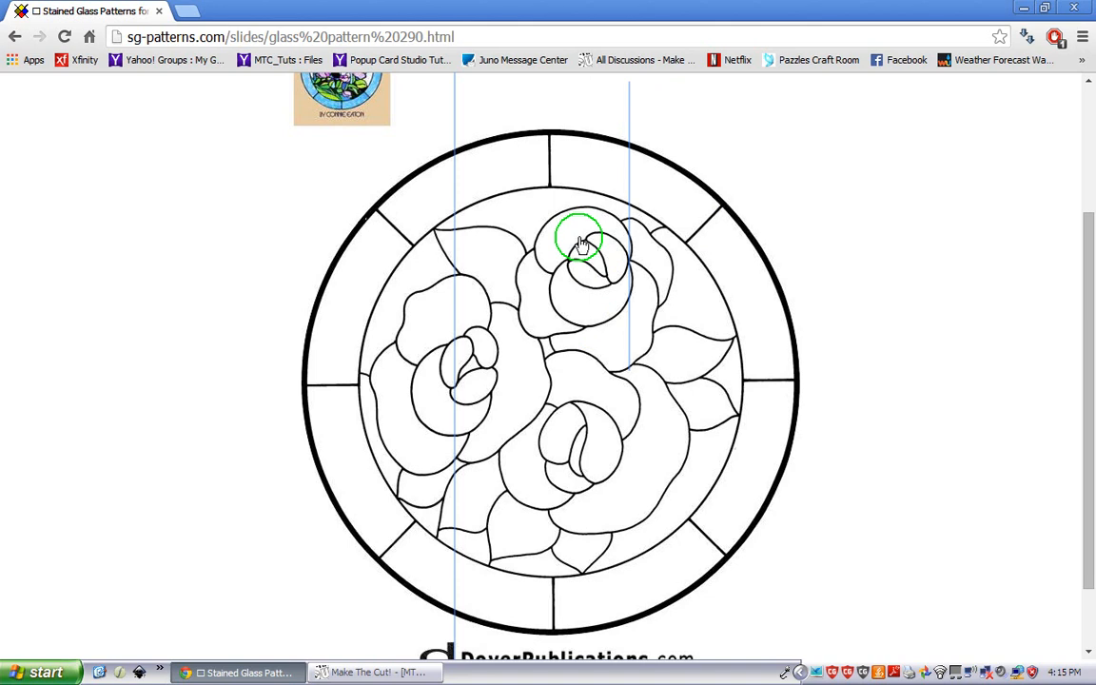
Step: Switch to Make The Cut!, paste the copied image into Pixel Trace and import the trace with the default settings
{"action": "left_click", "coordinate": [424, 675]}
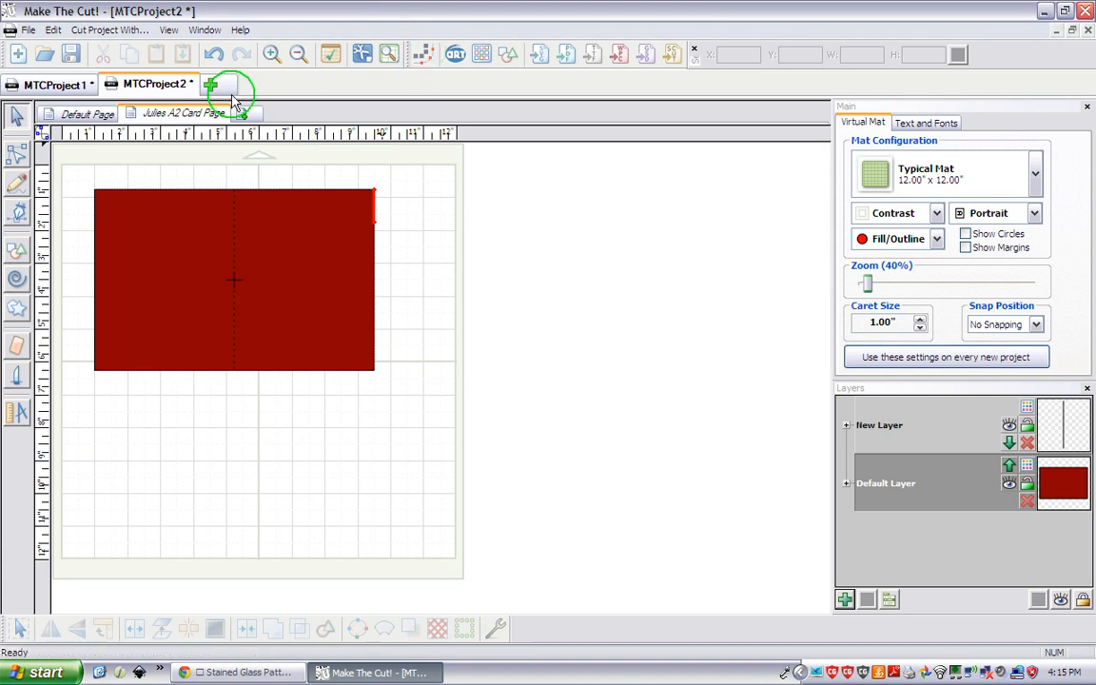
{"action": "left_click", "coordinate": [425, 57]}
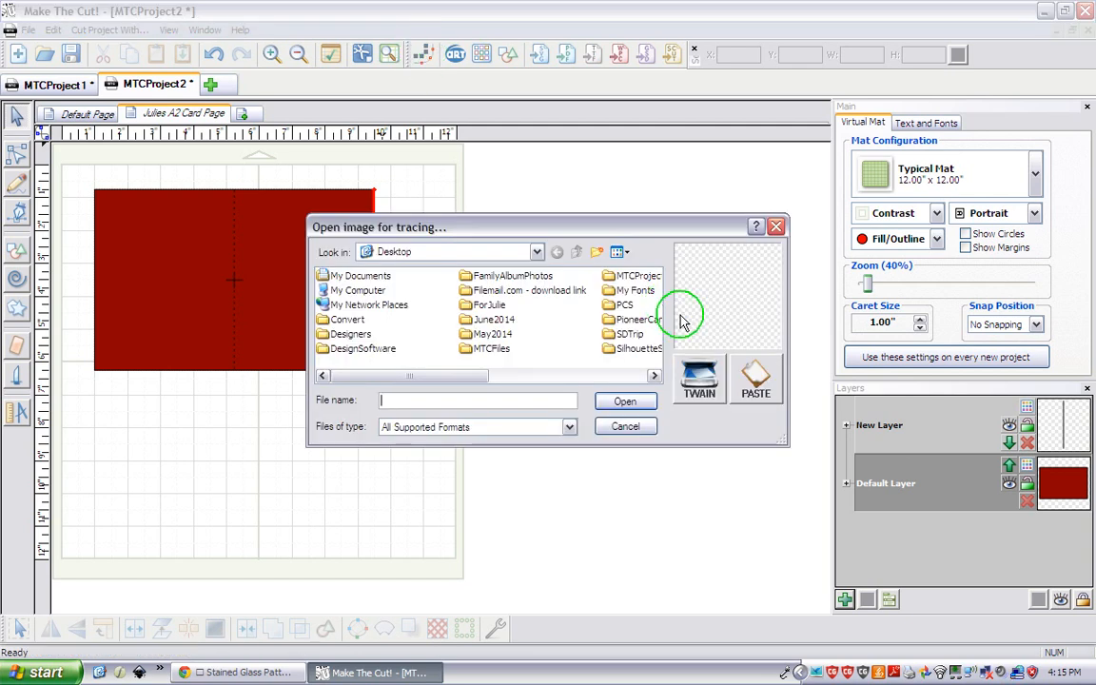
{"action": "left_click", "coordinate": [747, 364]}
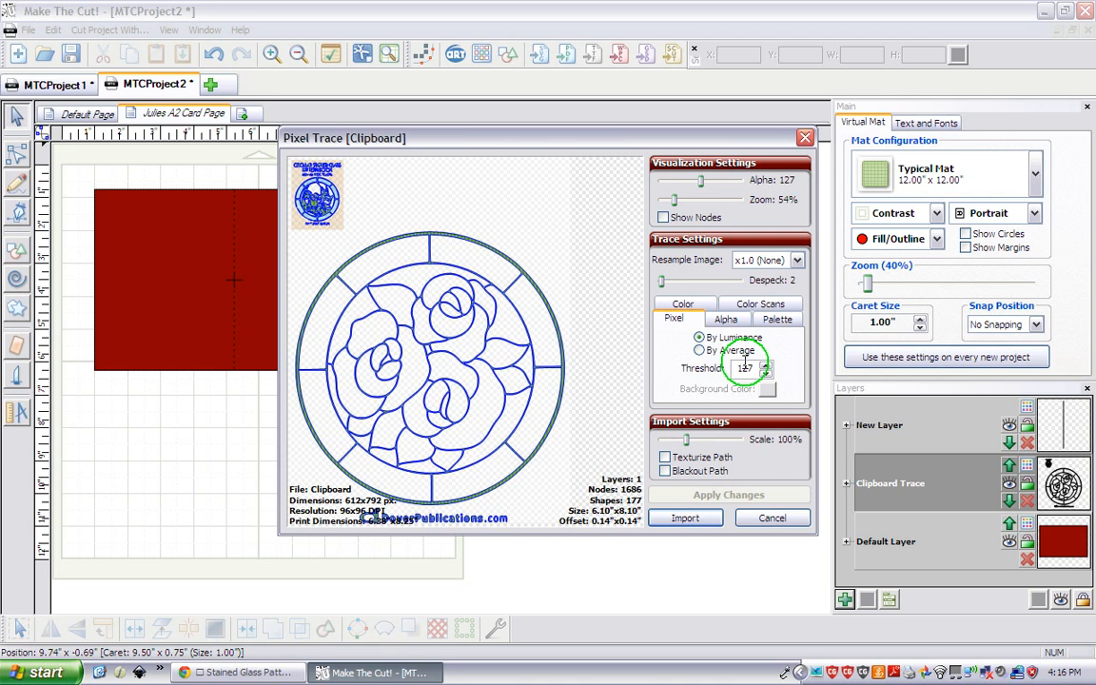
{"action": "left_click", "coordinate": [685, 519]}
{"action": "left_click", "coordinate": [641, 358]}
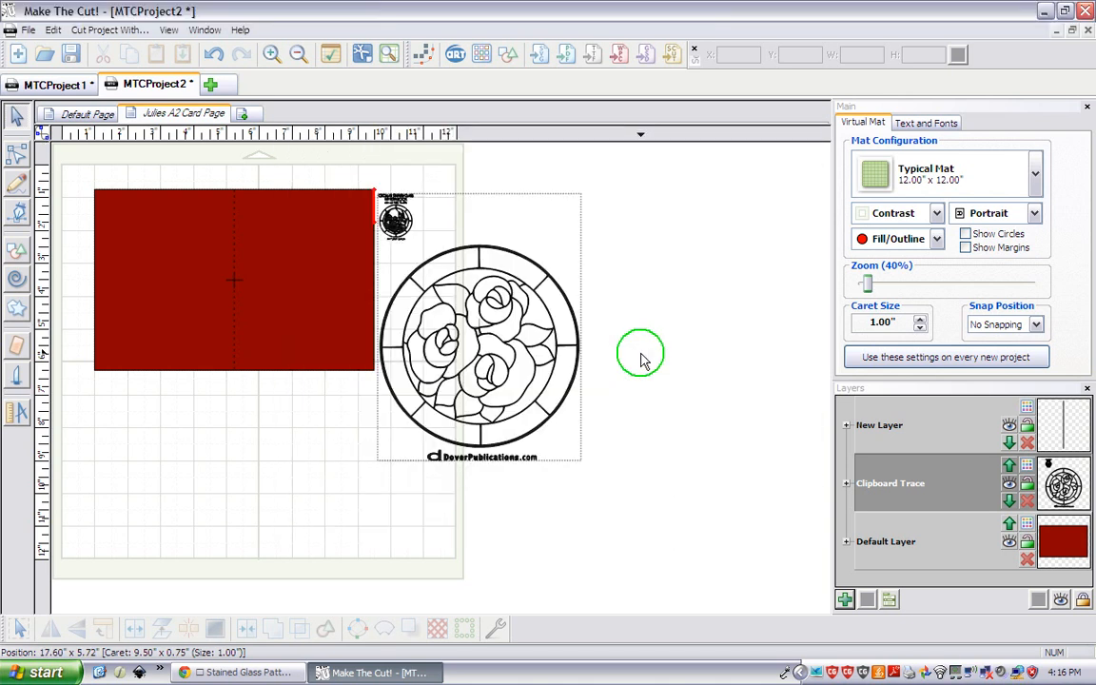
Step: Move the traced rose pattern off the mat, beside the card base, and break it into separate shapes
{"action": "left_click", "coordinate": [550, 390]}
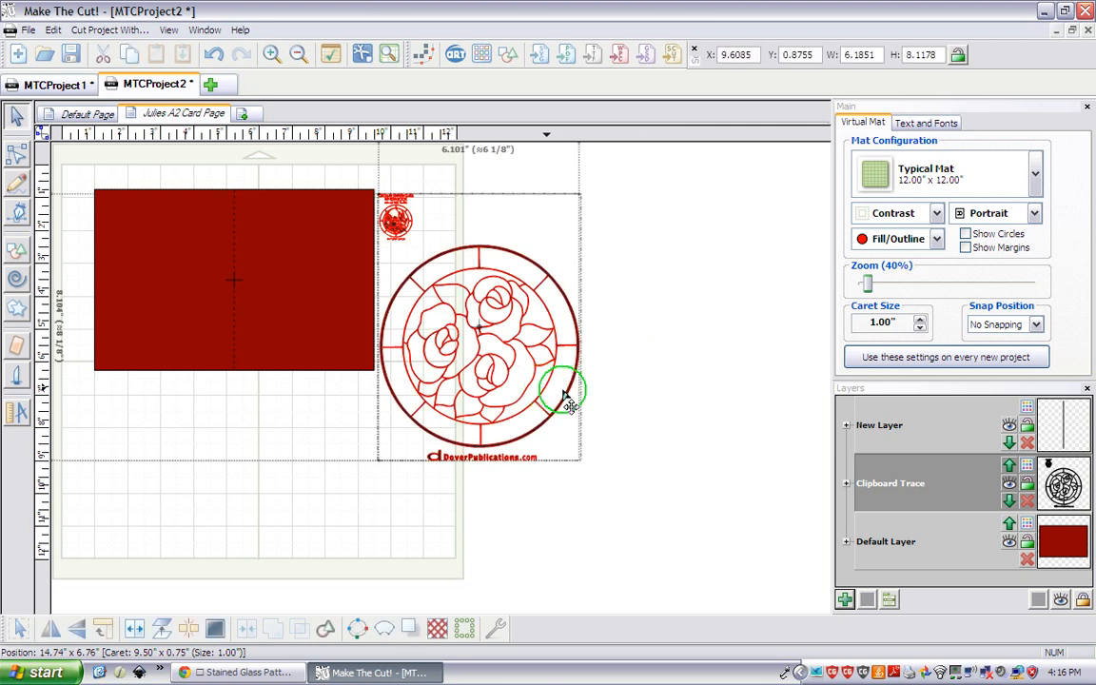
{"action": "left_click_drag", "start_coordinate": [562, 394], "coordinate": [643, 394]}
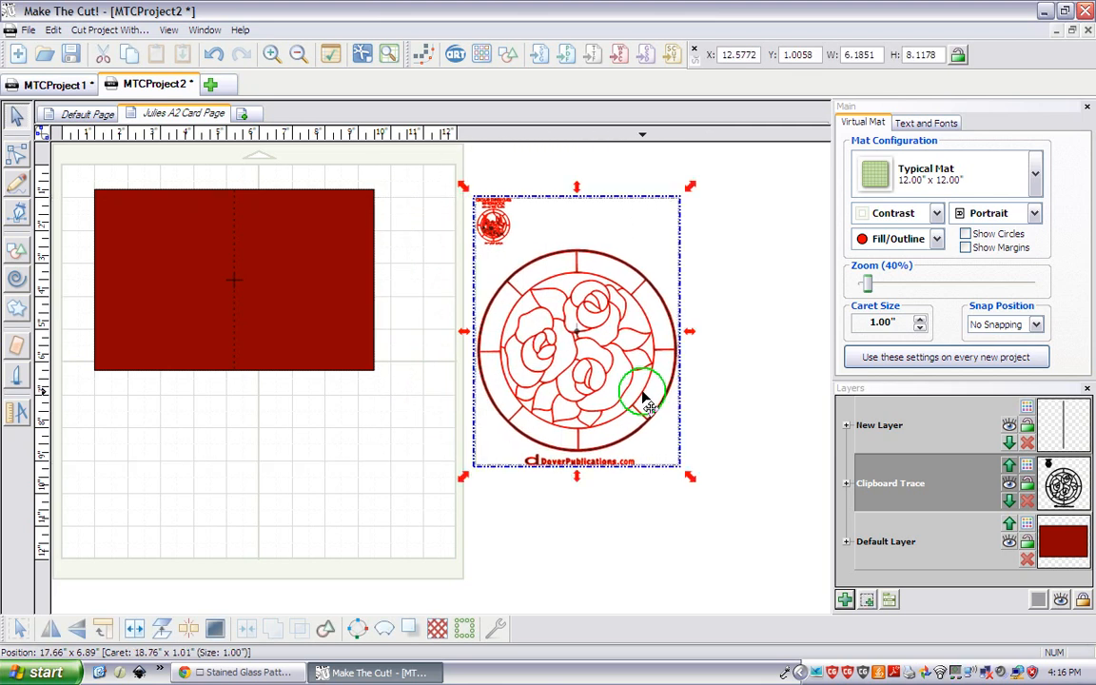
{"action": "left_click", "coordinate": [189, 633]}
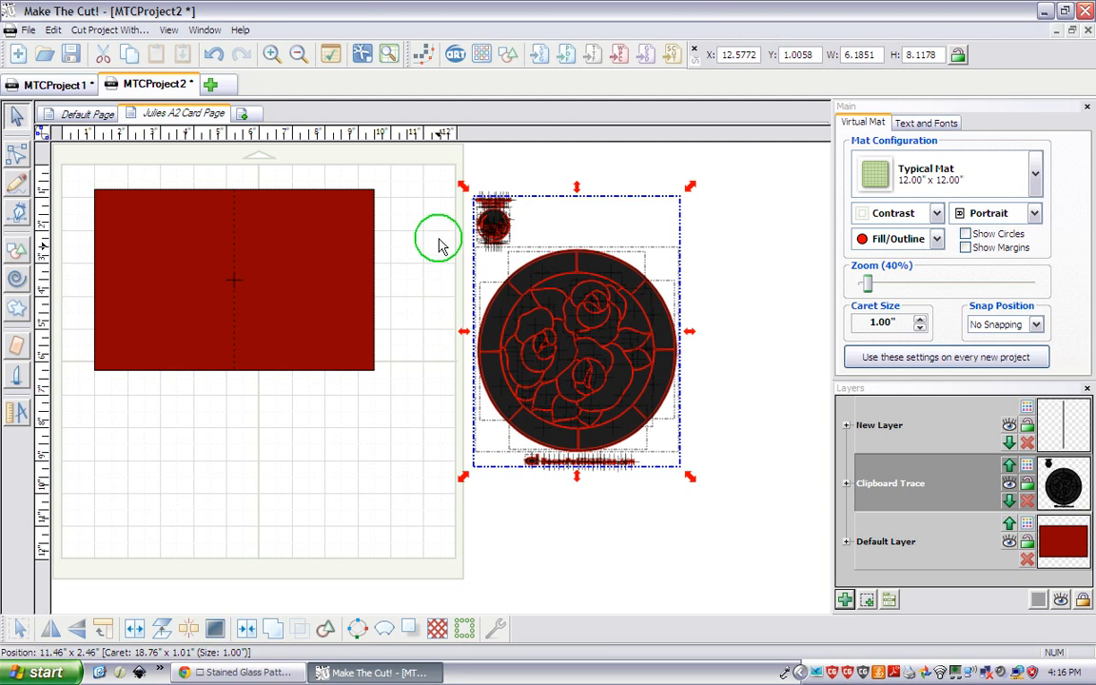
Step: Delete the book cover thumbnail above the traced circle and the DoverPublications.com text below it
{"action": "mouse_move", "coordinate": [441, 154]}
{"action": "left_mouse_down"}
{"action": "mouse_move", "coordinate": [562, 227]}
{"action": "mouse_move", "coordinate": [565, 257]}
{"action": "left_mouse_up"}
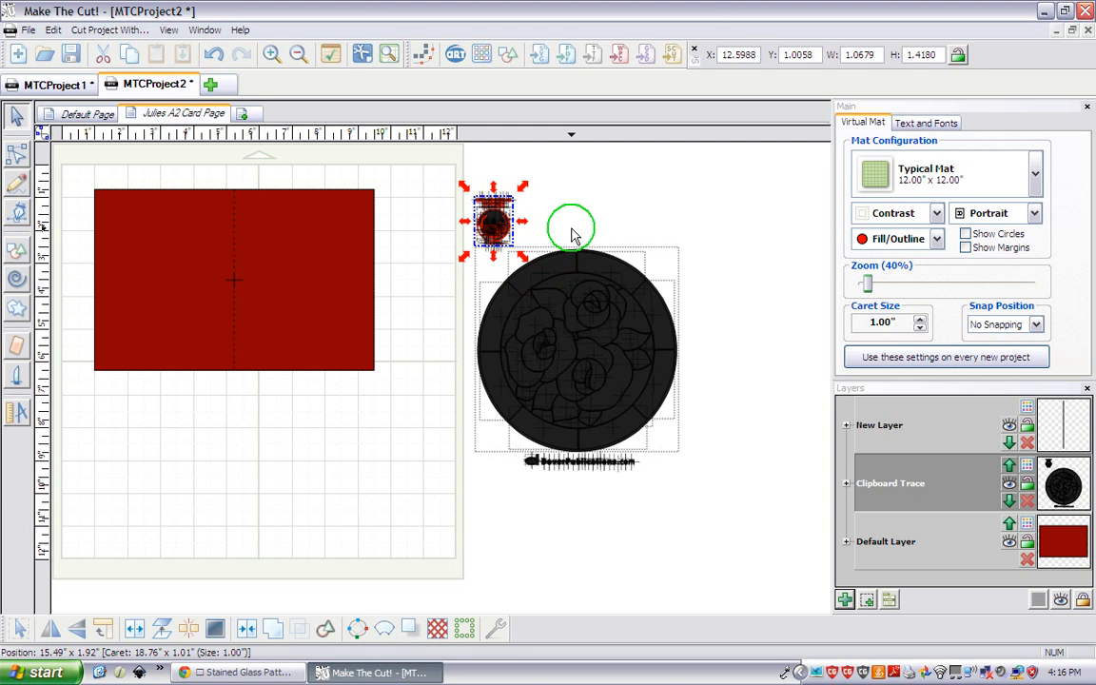
{"action": "key", "text": "Delete"}
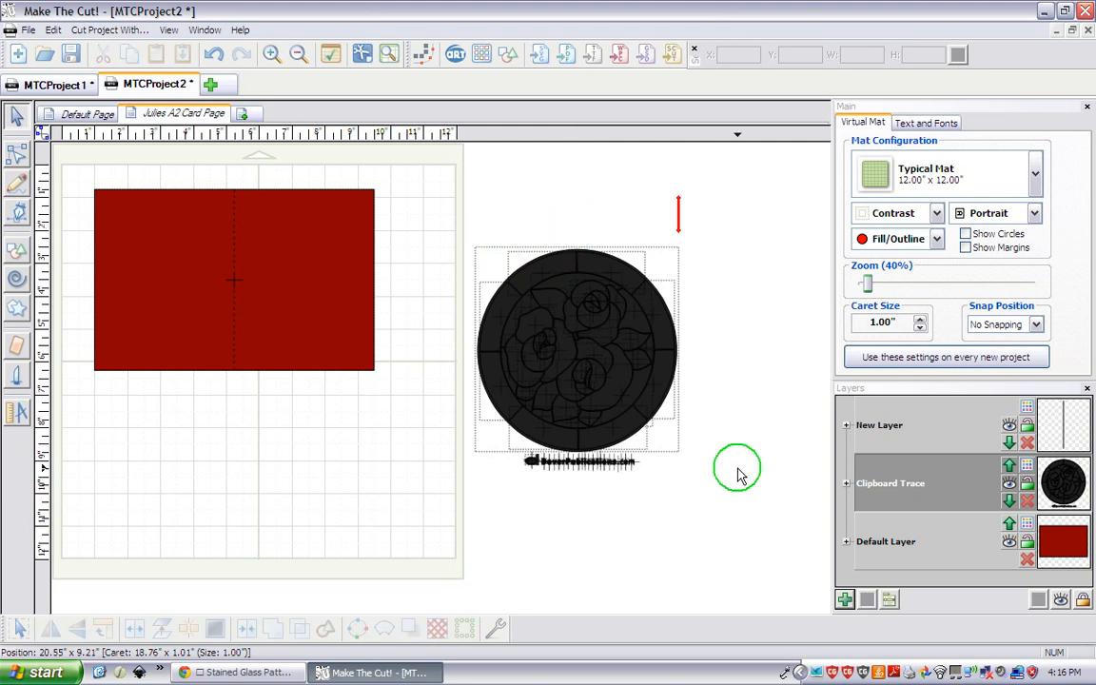
{"action": "left_click_drag", "start_coordinate": [734, 485], "coordinate": [514, 456]}
{"action": "key", "text": "Delete"}
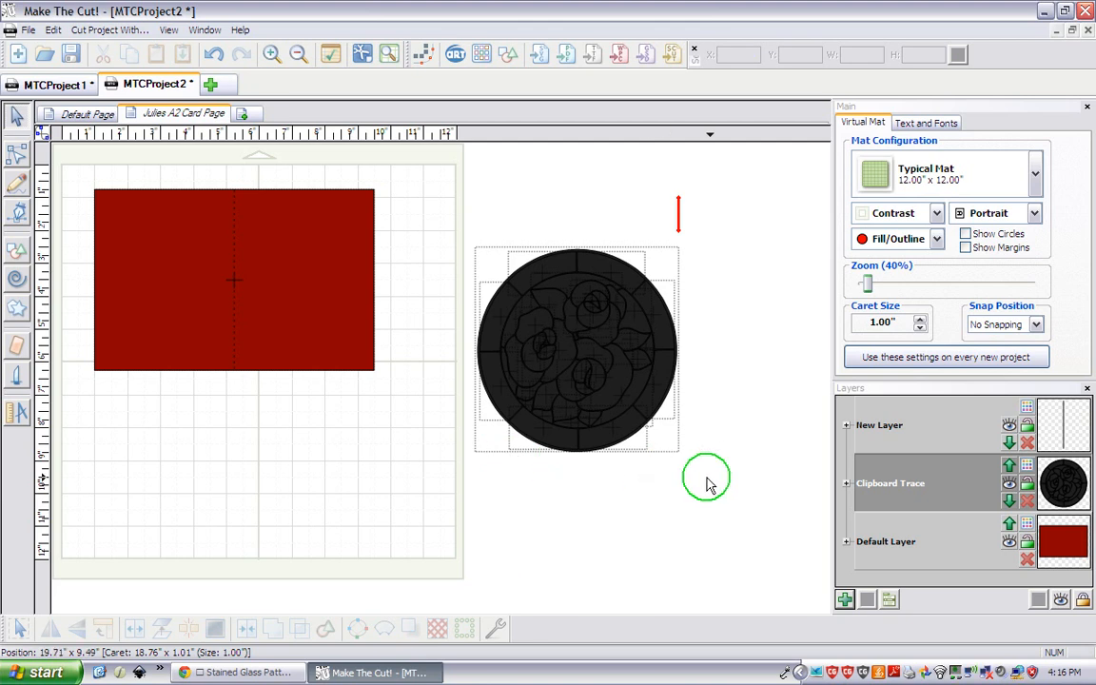
Step: Place the entire rose circle on the upper part of the card front and scale it to about 3.01 x 3.03 inches
{"action": "left_click_drag", "start_coordinate": [710, 477], "coordinate": [427, 227]}
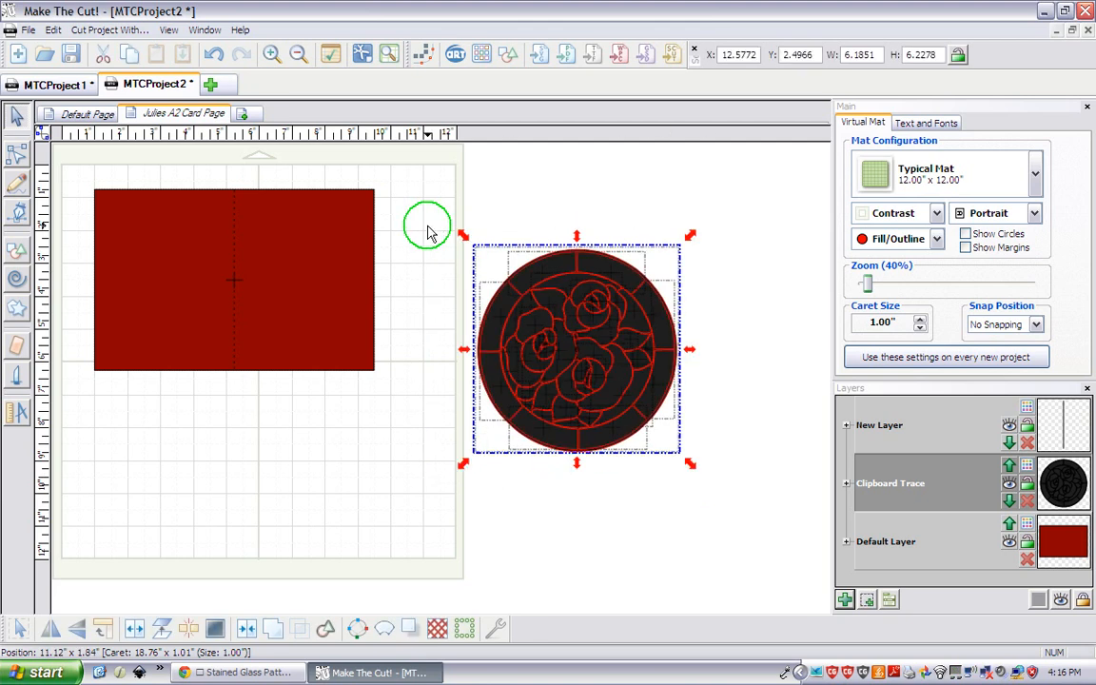
{"action": "left_click_drag", "start_coordinate": [690, 237], "coordinate": [354, 281]}
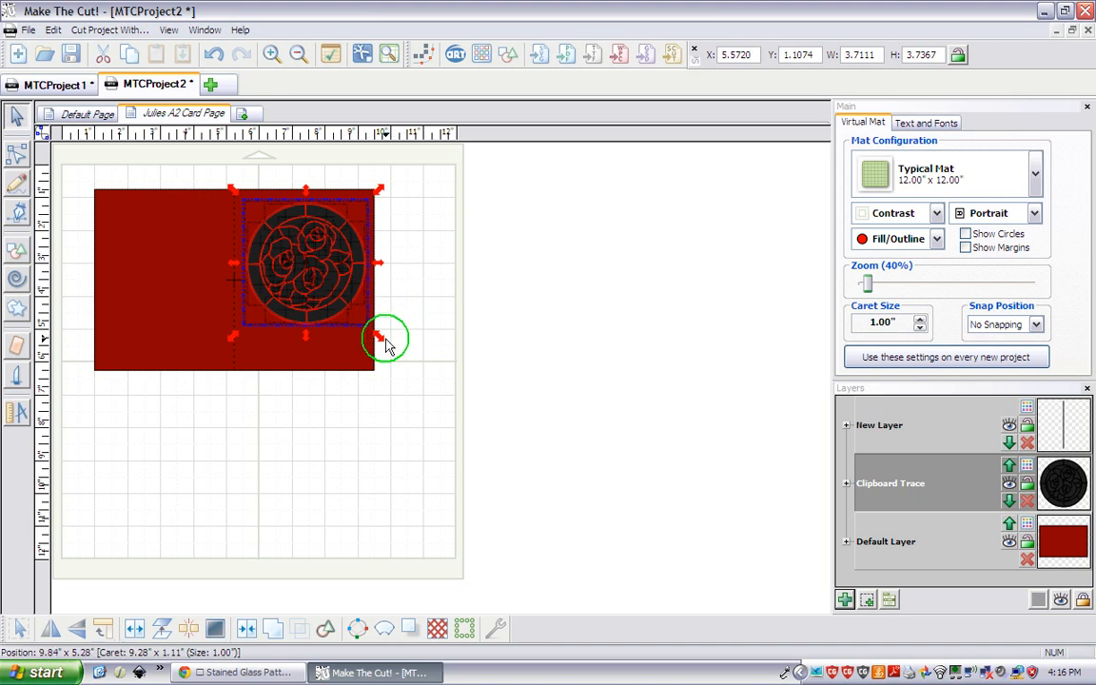
{"action": "left_click", "coordinate": [379, 343]}
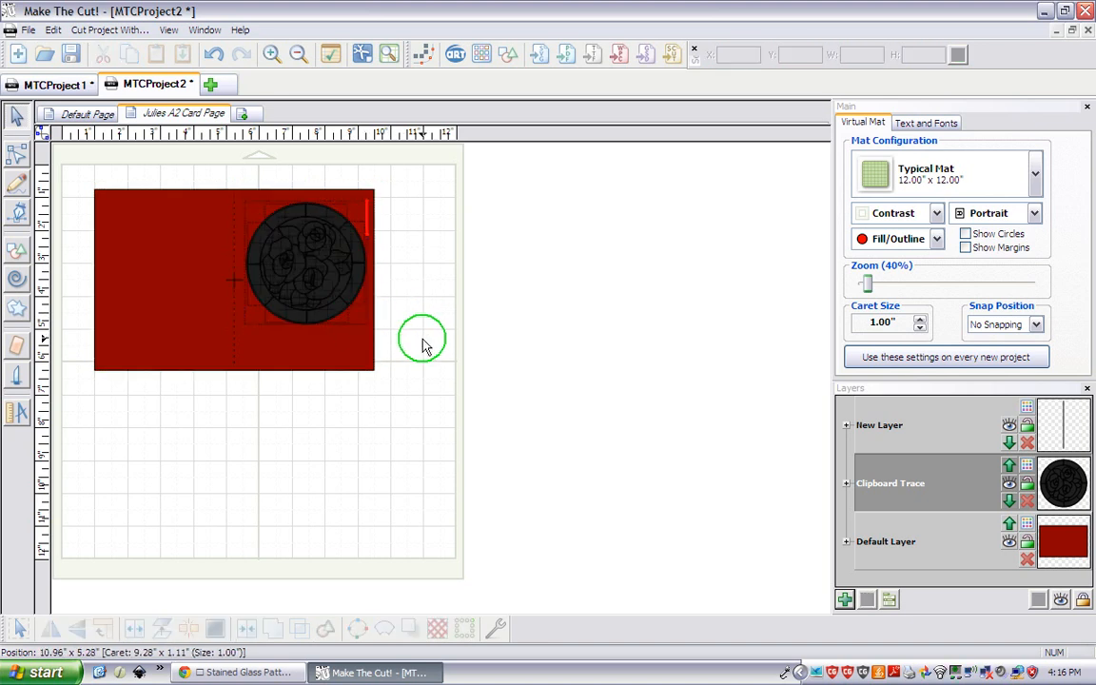
{"action": "left_click_drag", "start_coordinate": [423, 337], "coordinate": [243, 172]}
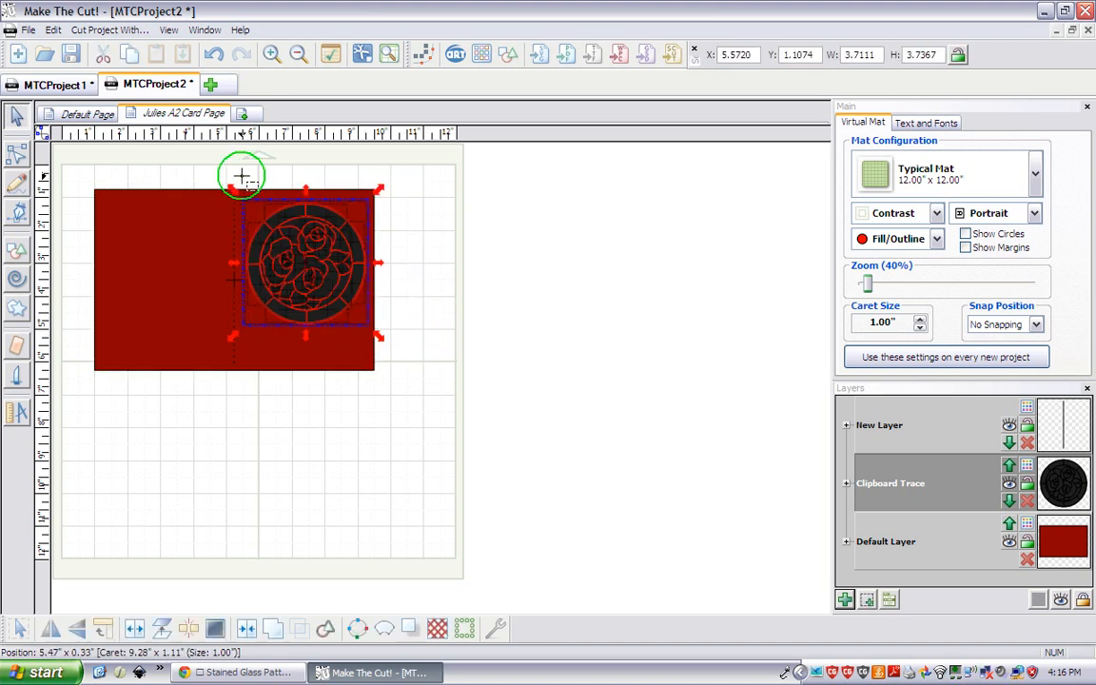
{"action": "left_click_drag", "start_coordinate": [378, 336], "coordinate": [359, 326]}
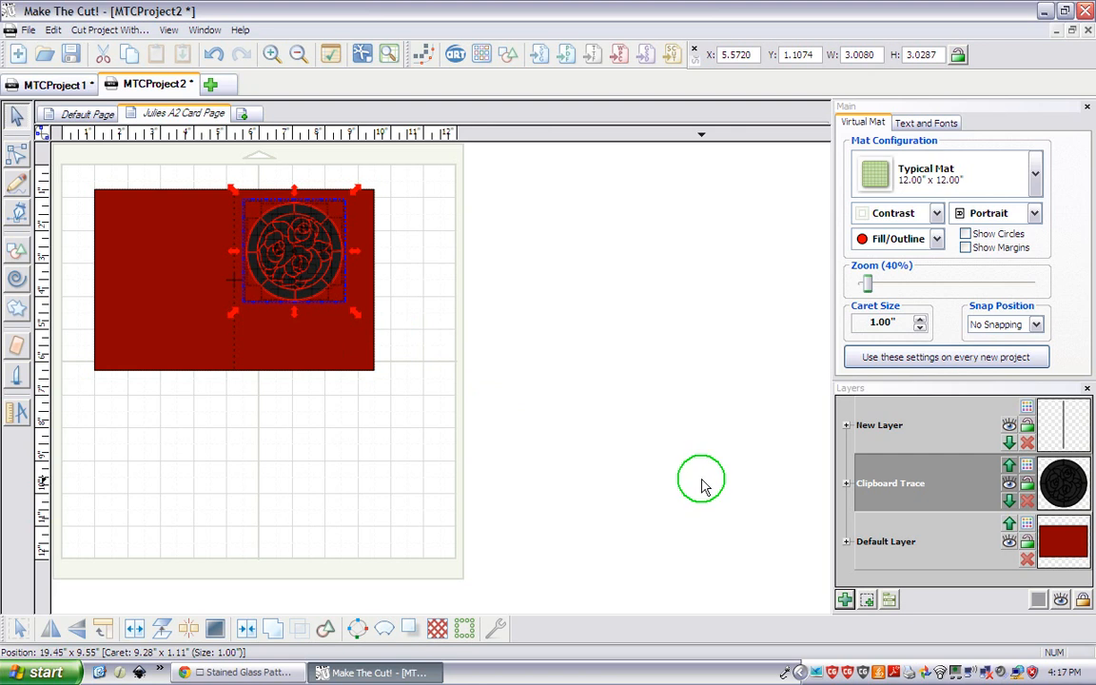
Step: Hide the card base and fold line layers, and move the rose pattern's outer circle to a new layer
{"action": "left_click", "coordinate": [1010, 542]}
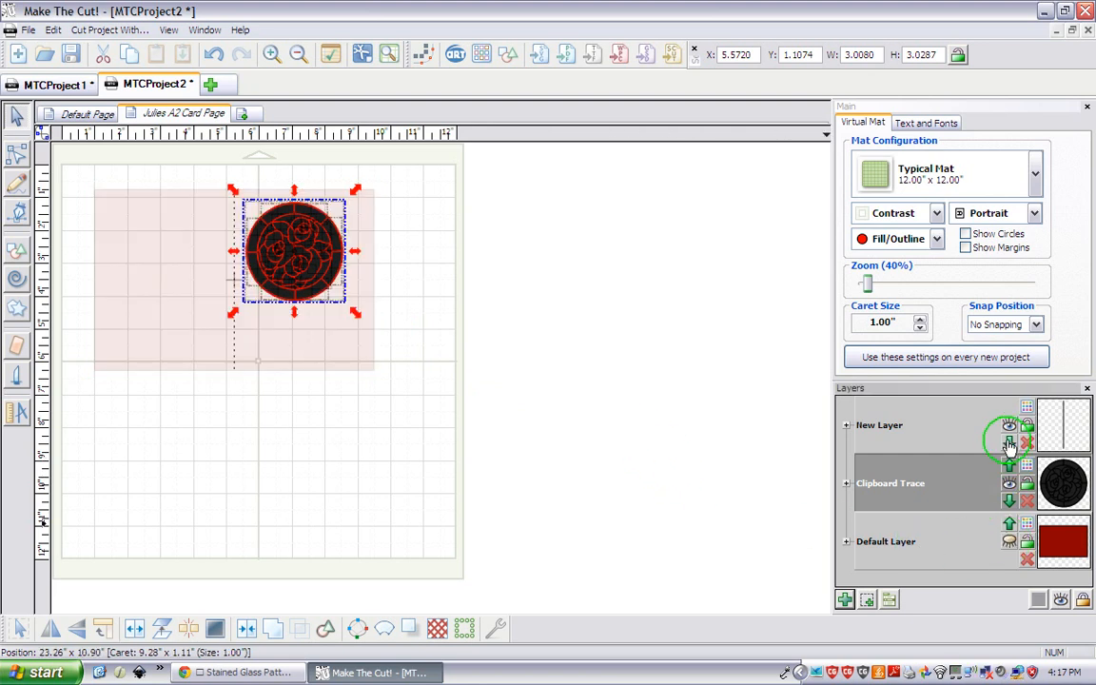
{"action": "left_click", "coordinate": [543, 355]}
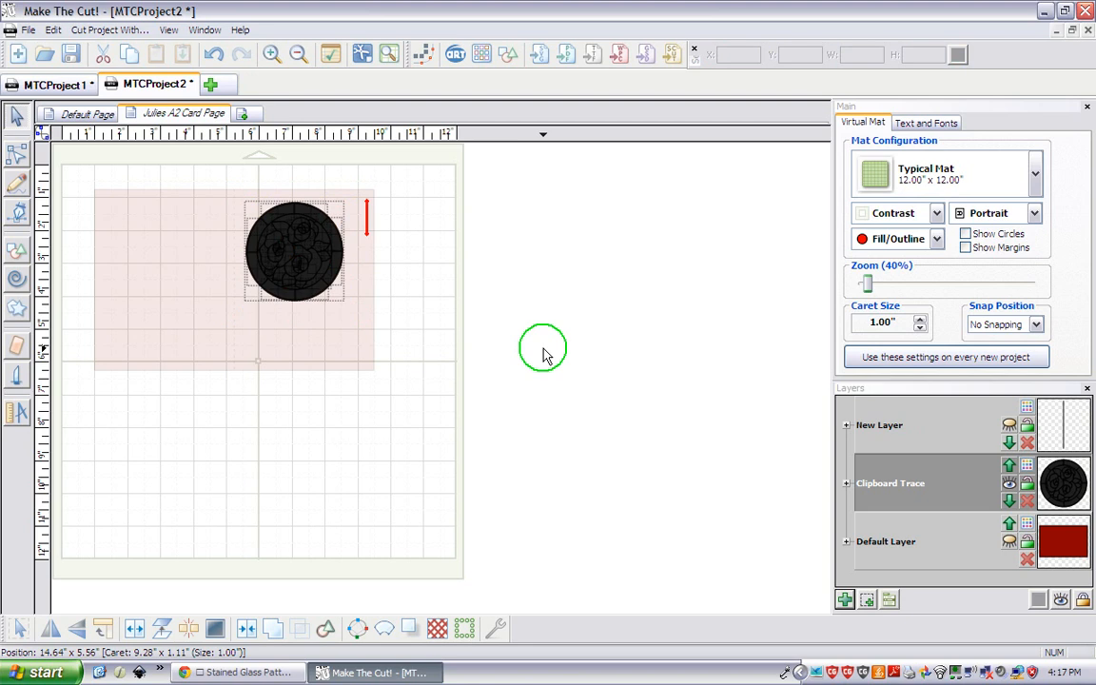
{"action": "left_click", "coordinate": [298, 312]}
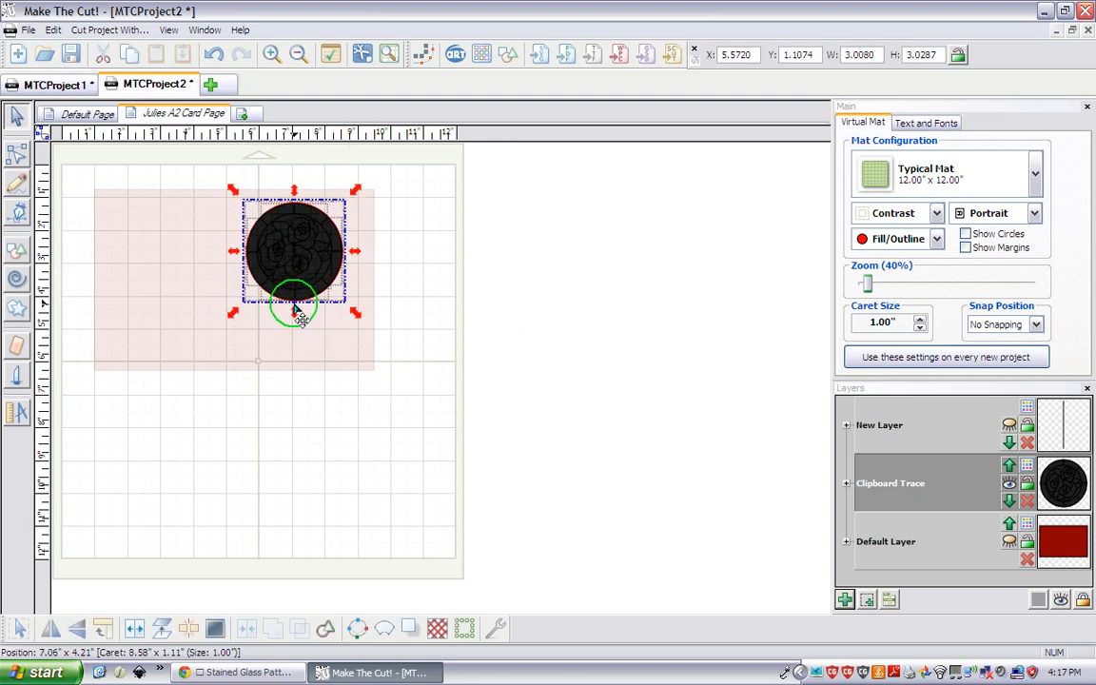
{"action": "left_click", "coordinate": [868, 607]}
{"action": "left_click", "coordinate": [880, 436]}
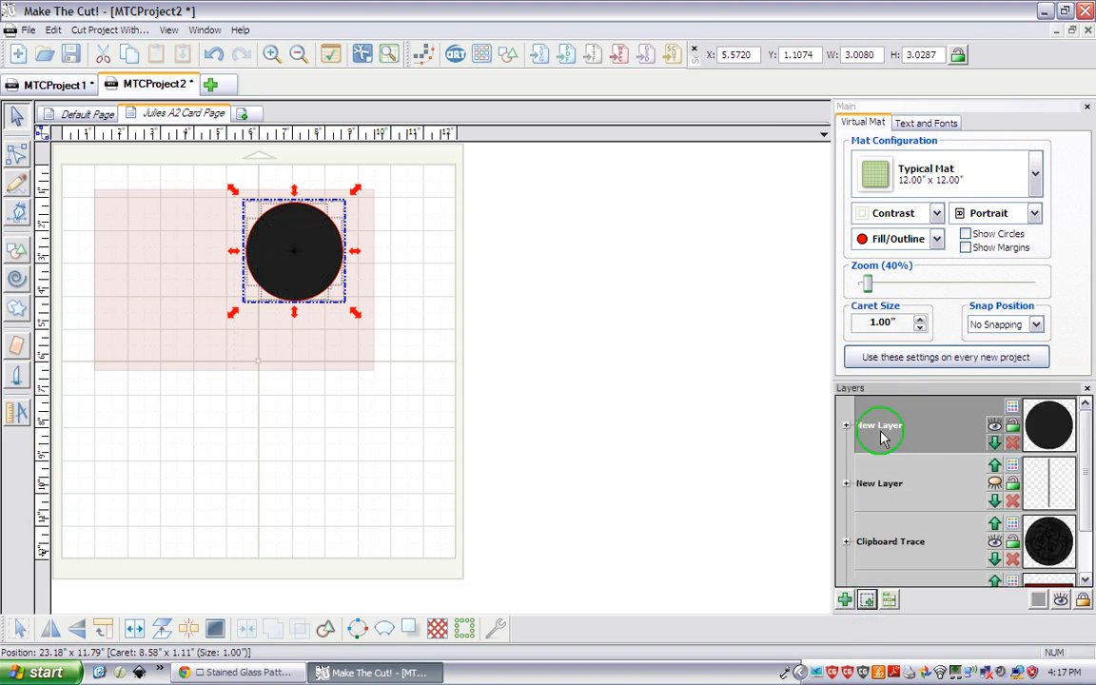
Step: Move the solid circle's new layer to the bottom of the layer stack and hide it
{"action": "right_click", "coordinate": [880, 430]}
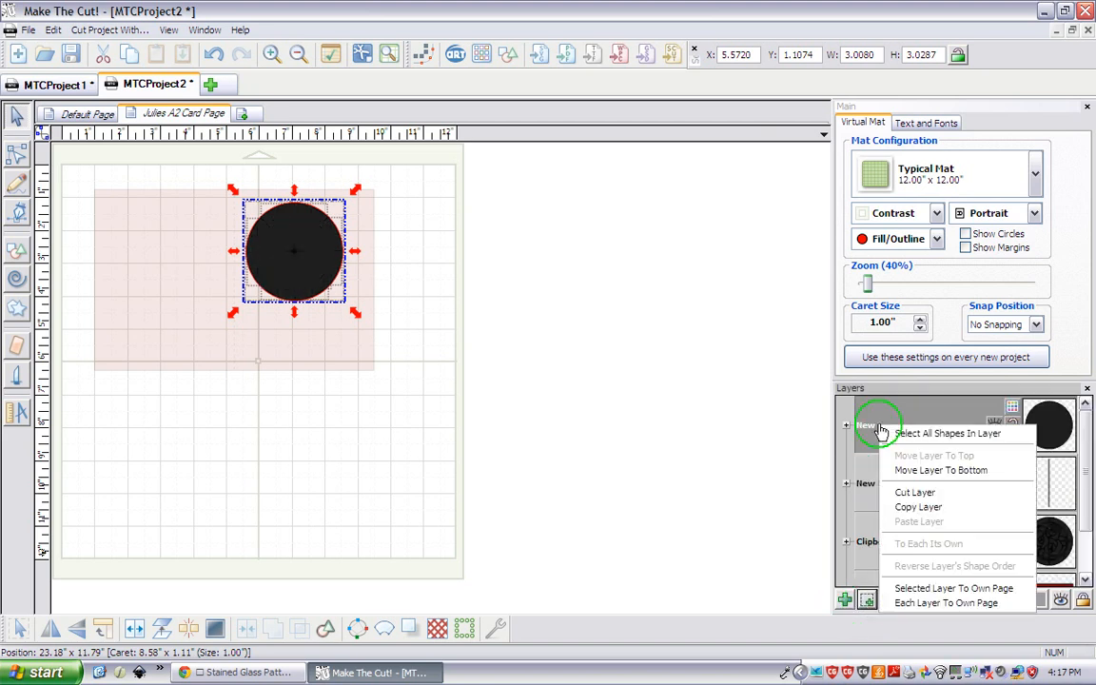
{"action": "left_click", "coordinate": [901, 469]}
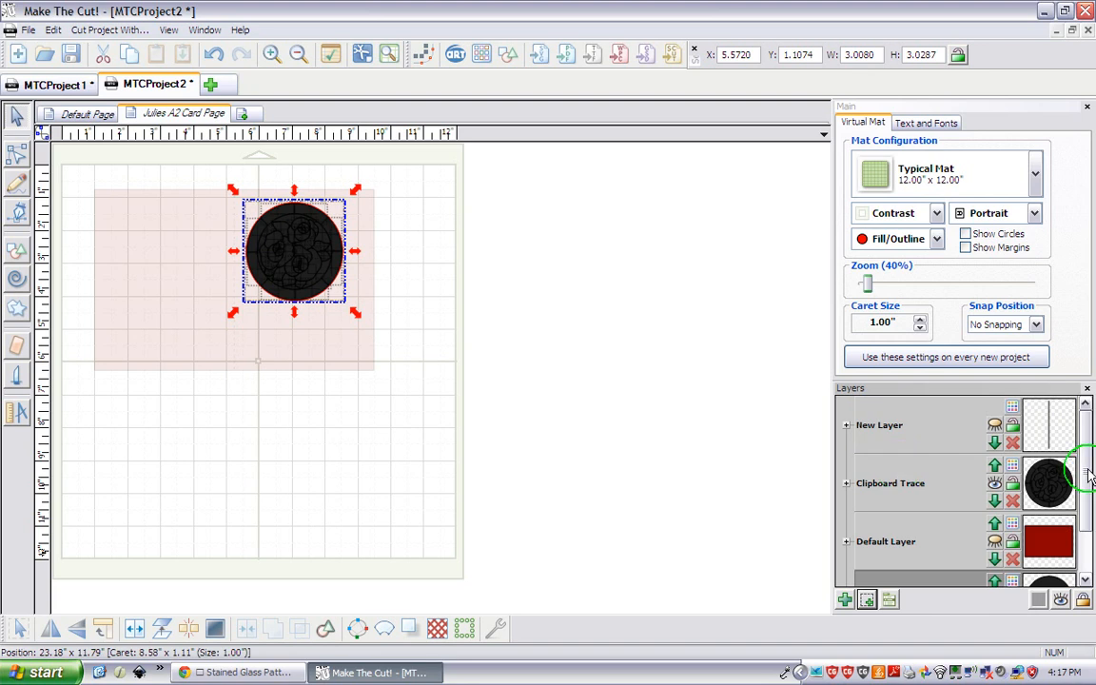
{"action": "left_click_drag", "start_coordinate": [1088, 470], "coordinate": [1090, 531]}
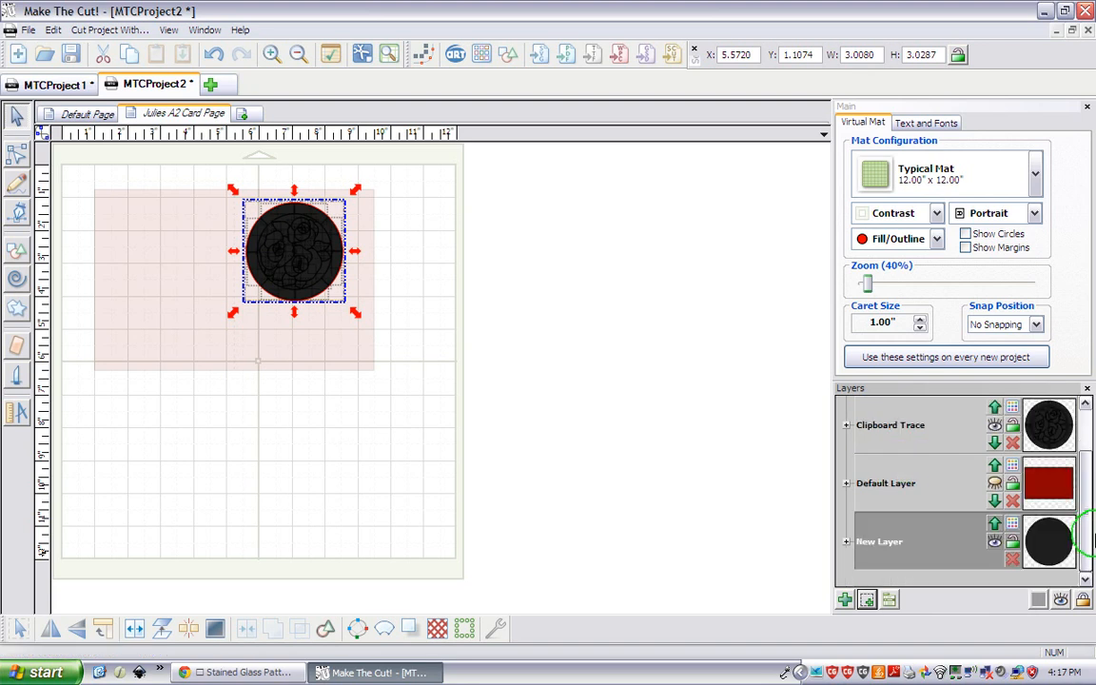
{"action": "left_click", "coordinate": [995, 544]}
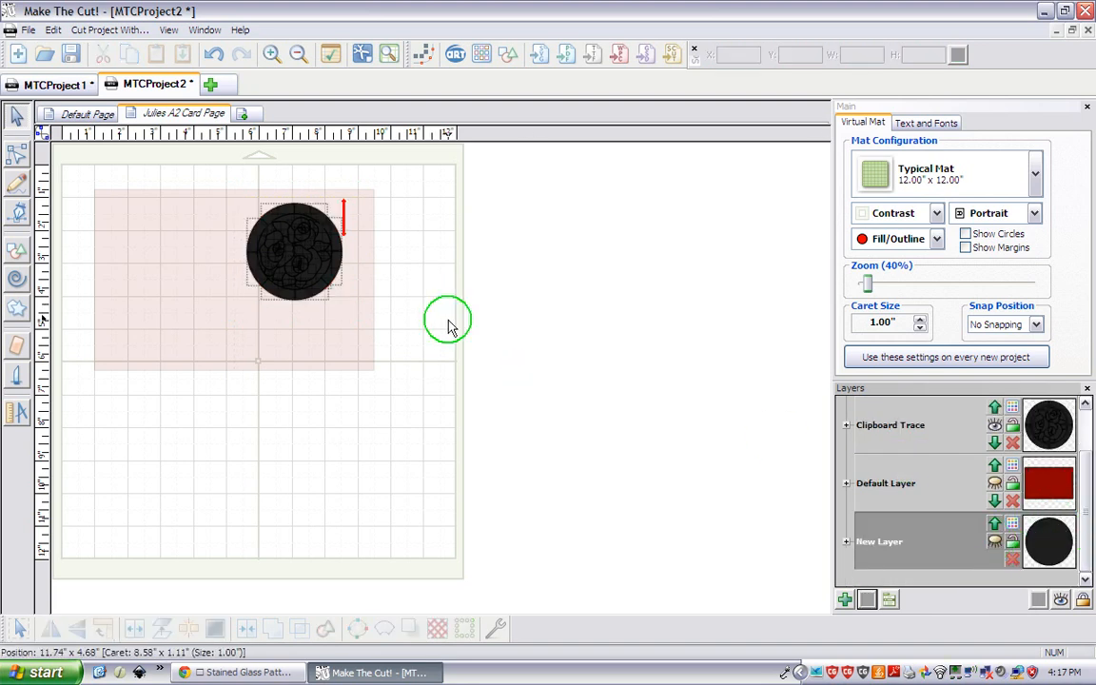
Step: Join the visible rose pattern shapes into one shape, show all layers and clear the selection
{"action": "mouse_move", "coordinate": [448, 319]}
{"action": "left_mouse_down"}
{"action": "mouse_move", "coordinate": [281, 238]}
{"action": "mouse_move", "coordinate": [232, 165]}
{"action": "left_mouse_up"}
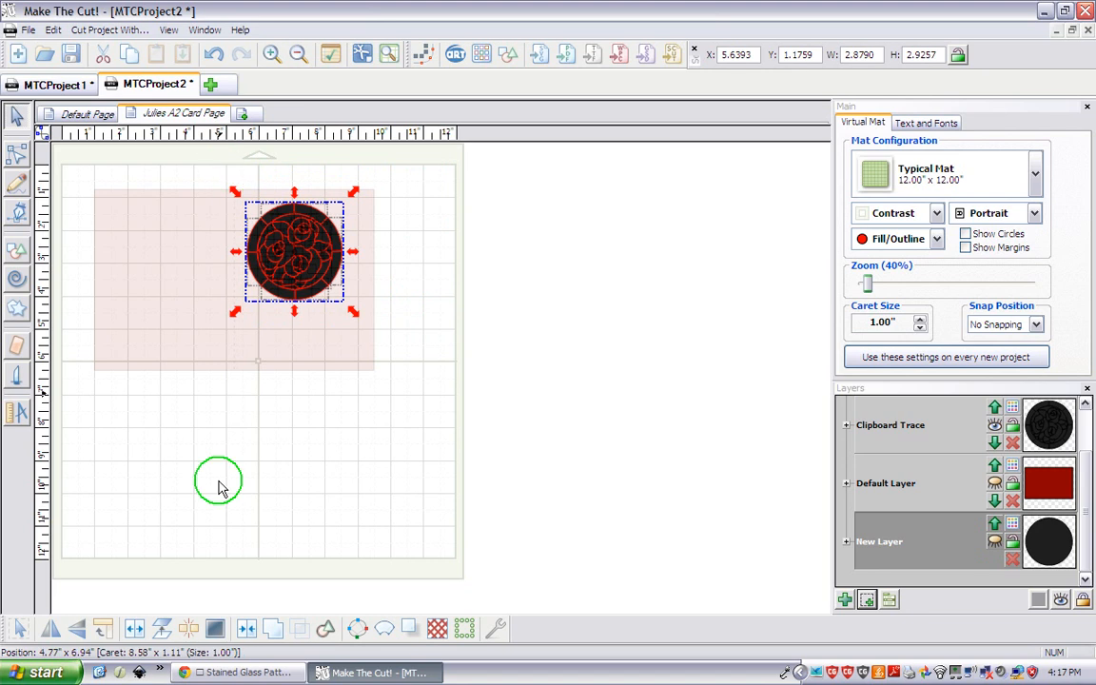
{"action": "left_click", "coordinate": [249, 629]}
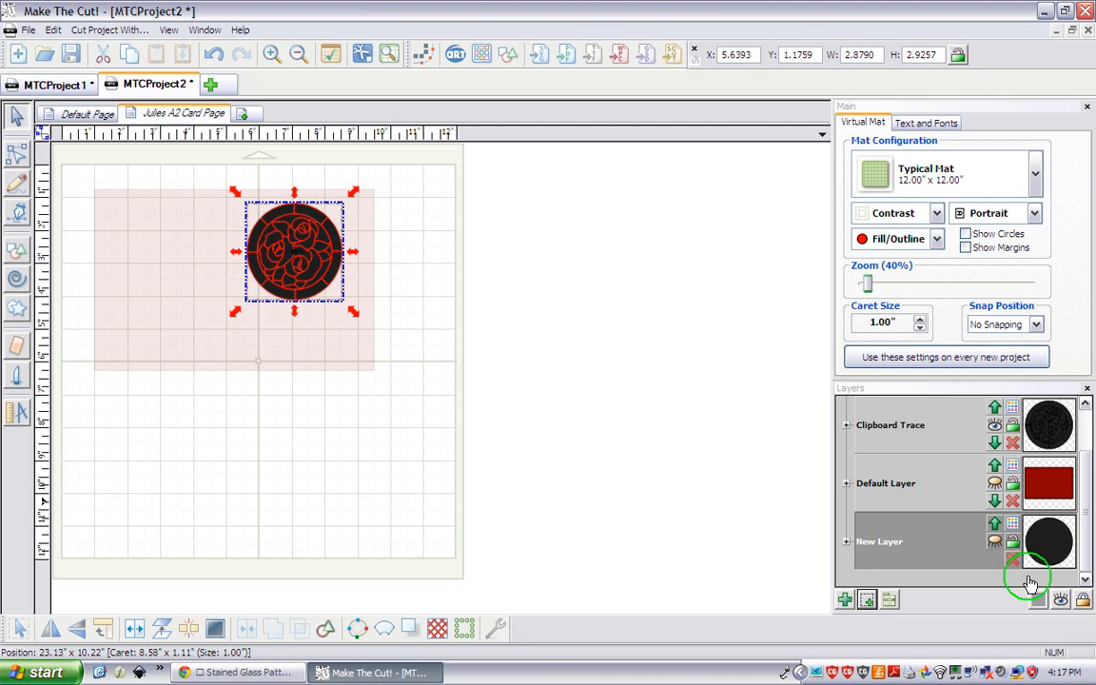
{"action": "left_click", "coordinate": [1057, 597]}
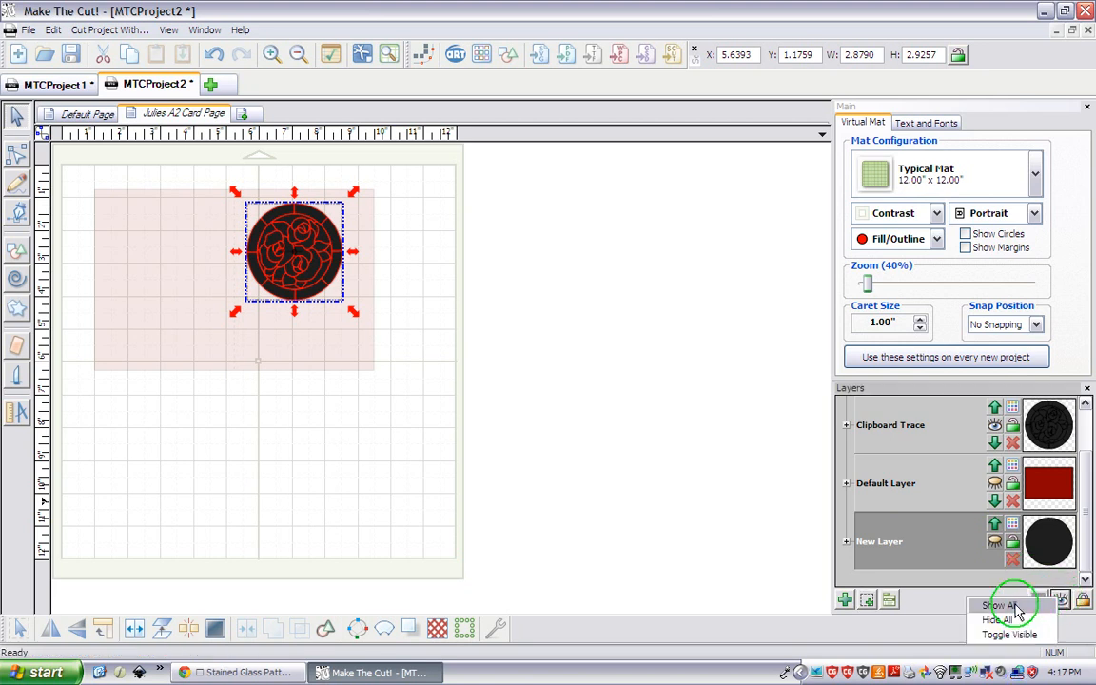
{"action": "left_click", "coordinate": [1000, 606]}
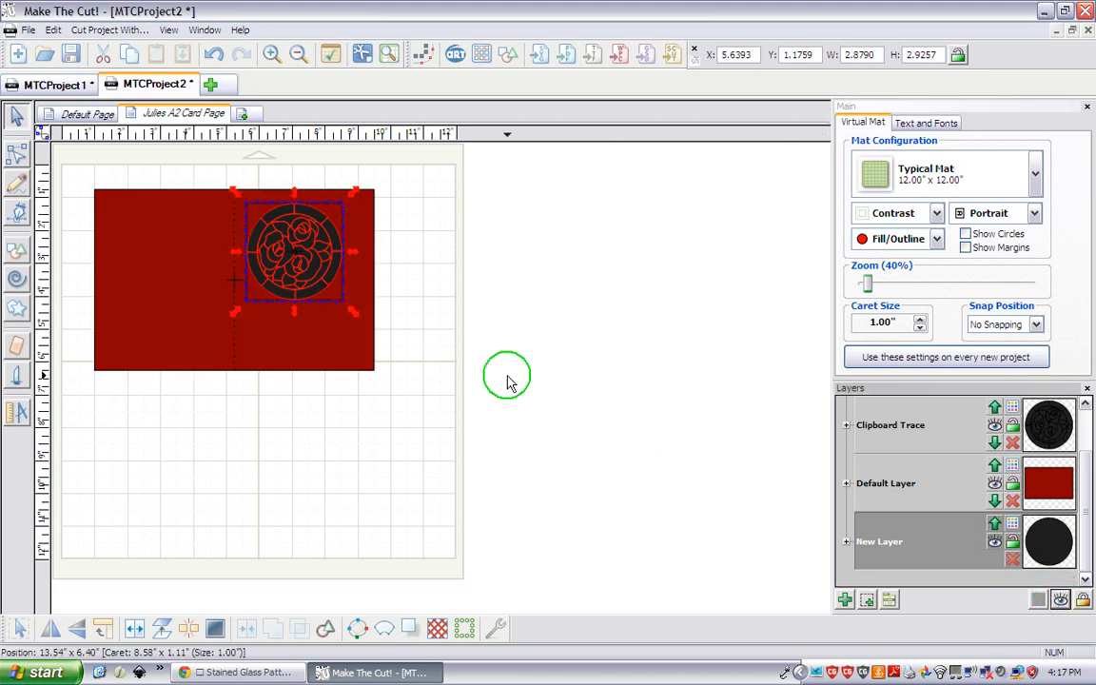
{"action": "left_click", "coordinate": [456, 377]}
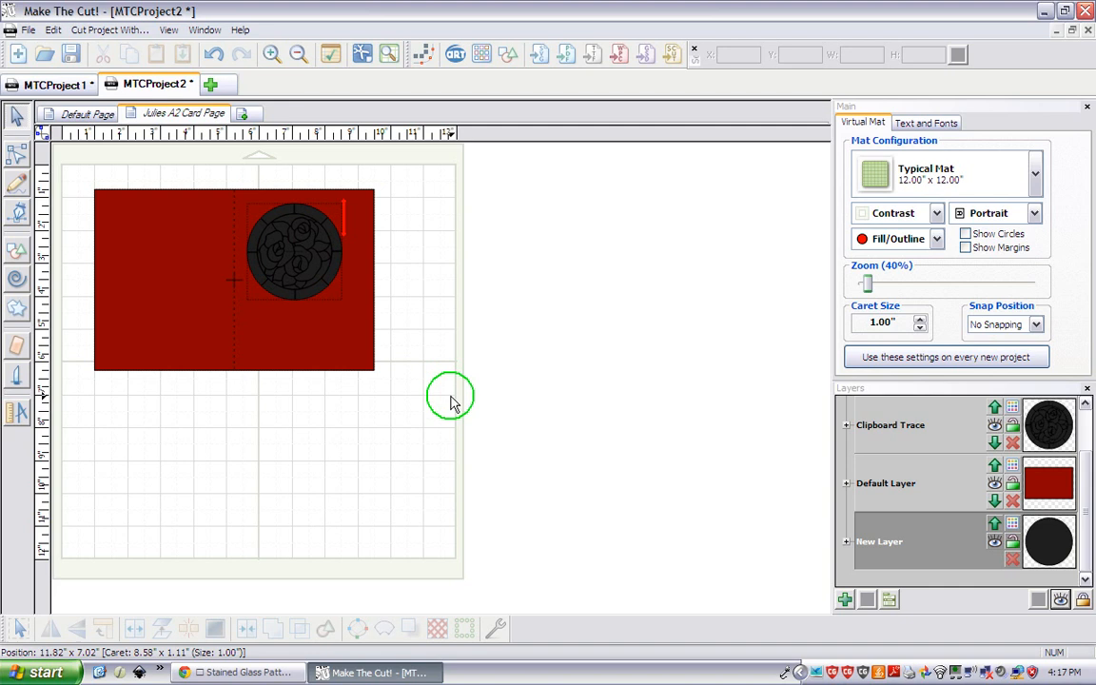
Step: Shift the rose pattern together with the dark red card base slightly downward on the mat, and deselect everything
{"action": "left_click_drag", "start_coordinate": [290, 233], "coordinate": [240, 177]}
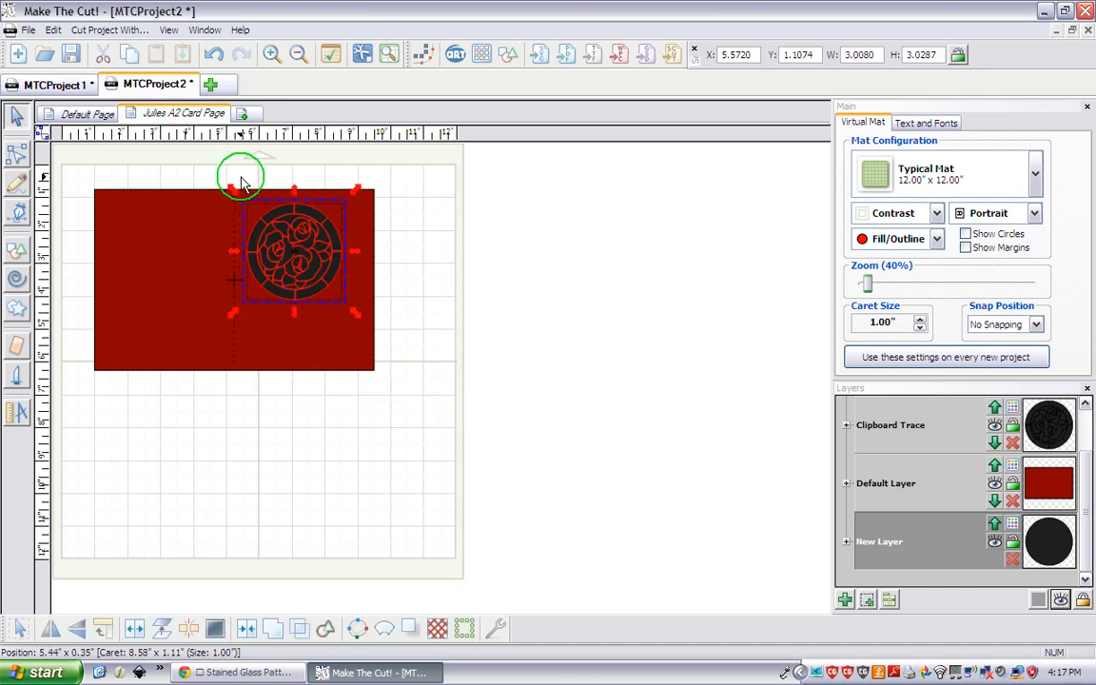
{"action": "left_click", "coordinate": [320, 350]}
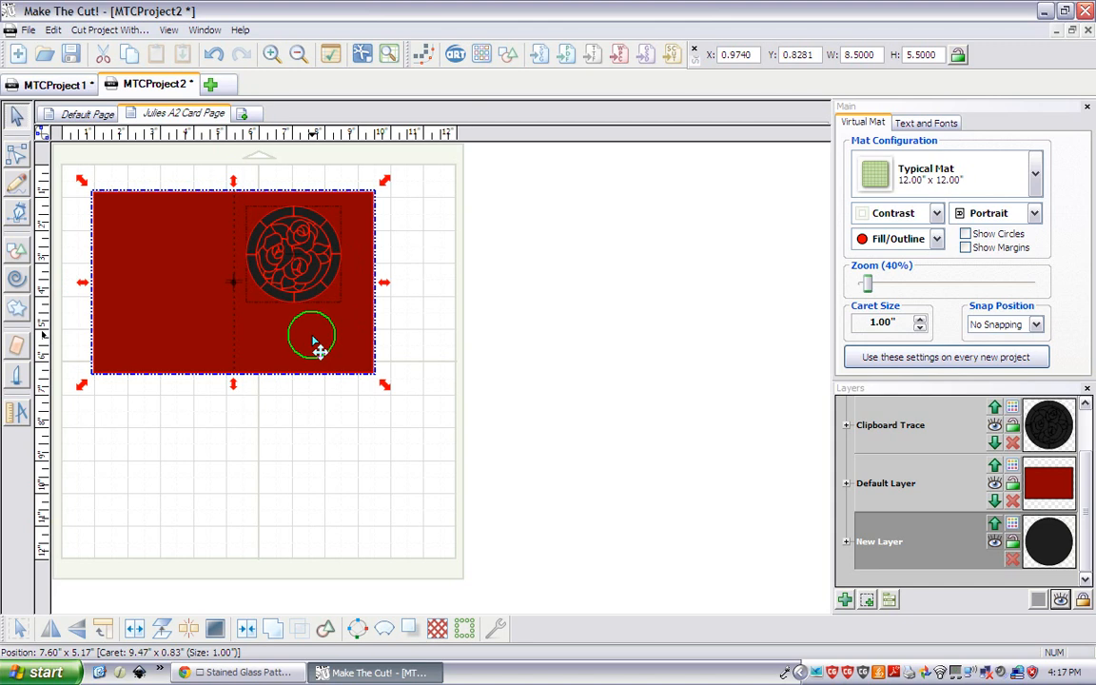
{"action": "left_click", "coordinate": [411, 343]}
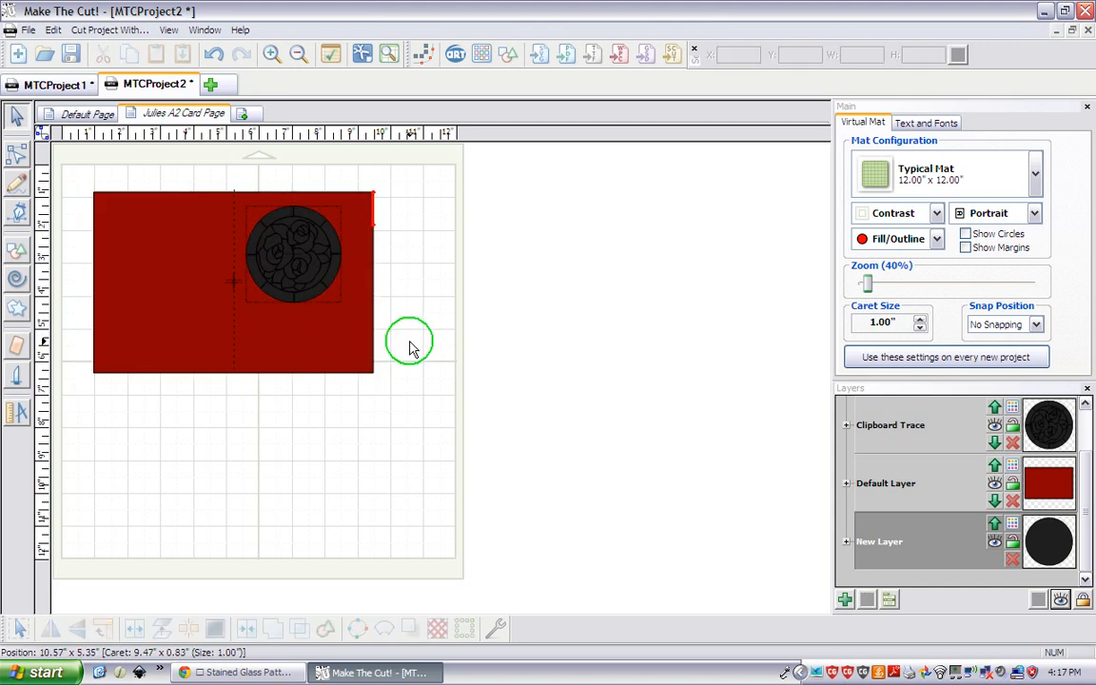
{"action": "left_click_drag", "start_coordinate": [410, 401], "coordinate": [245, 177]}
{"action": "left_click", "coordinate": [425, 308]}
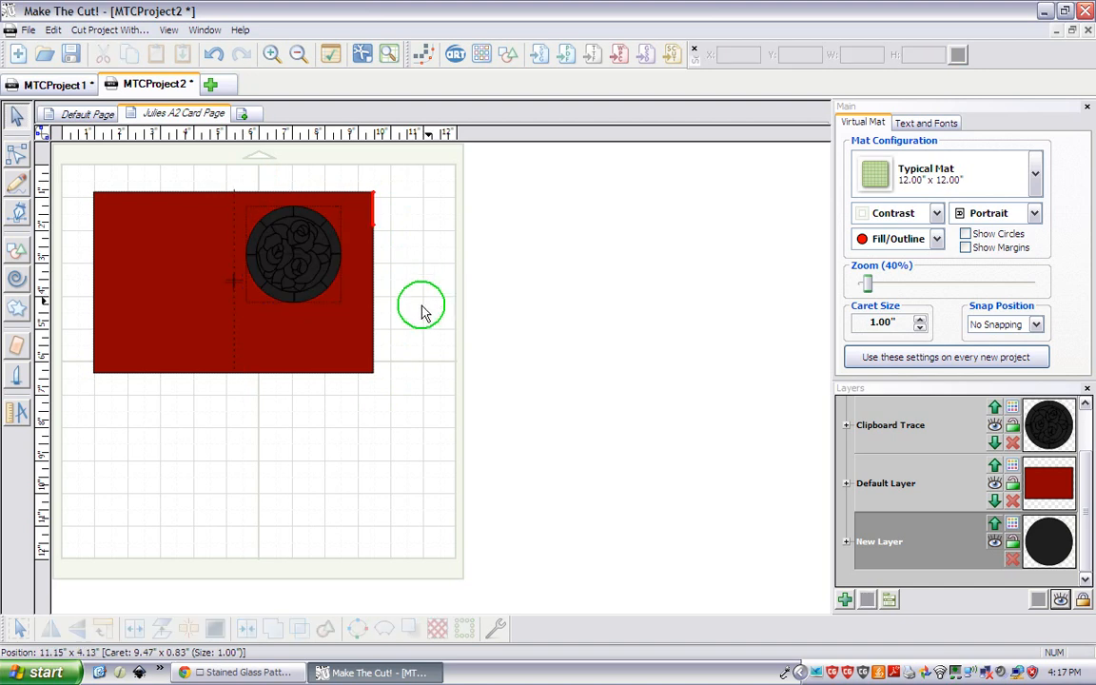
Step: Duplicate the card base, narrow the copy to about 4.2 inches wide, and place it over the card's front half
{"action": "left_click", "coordinate": [192, 340]}
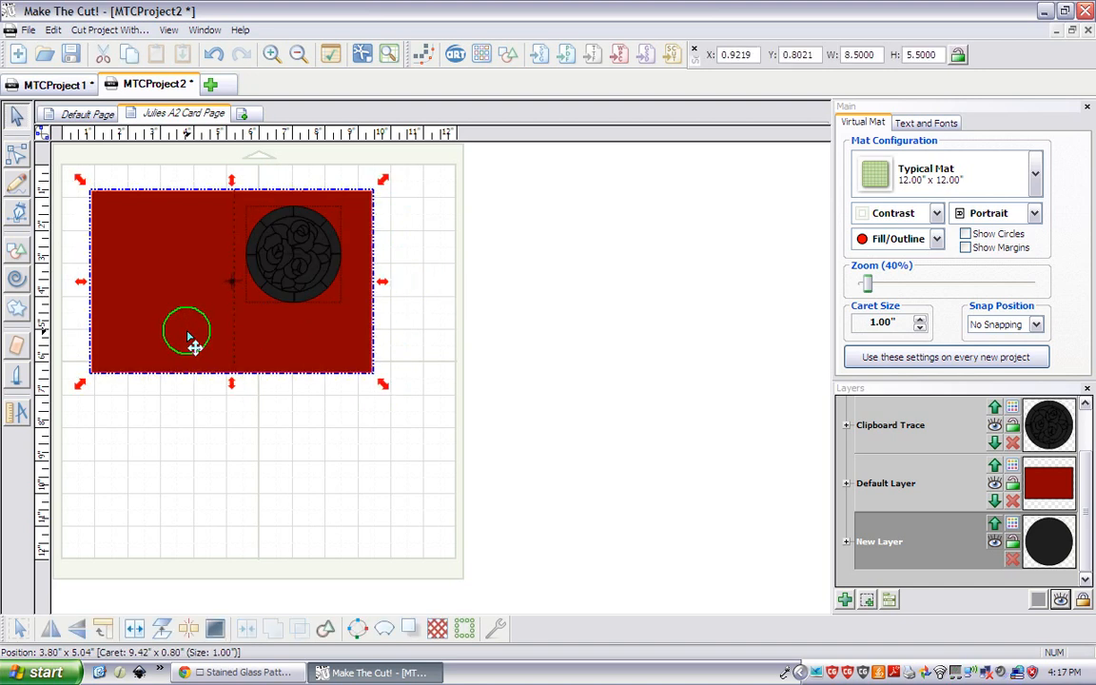
{"action": "left_click_drag", "start_coordinate": [189, 340], "coordinate": [335, 526]}
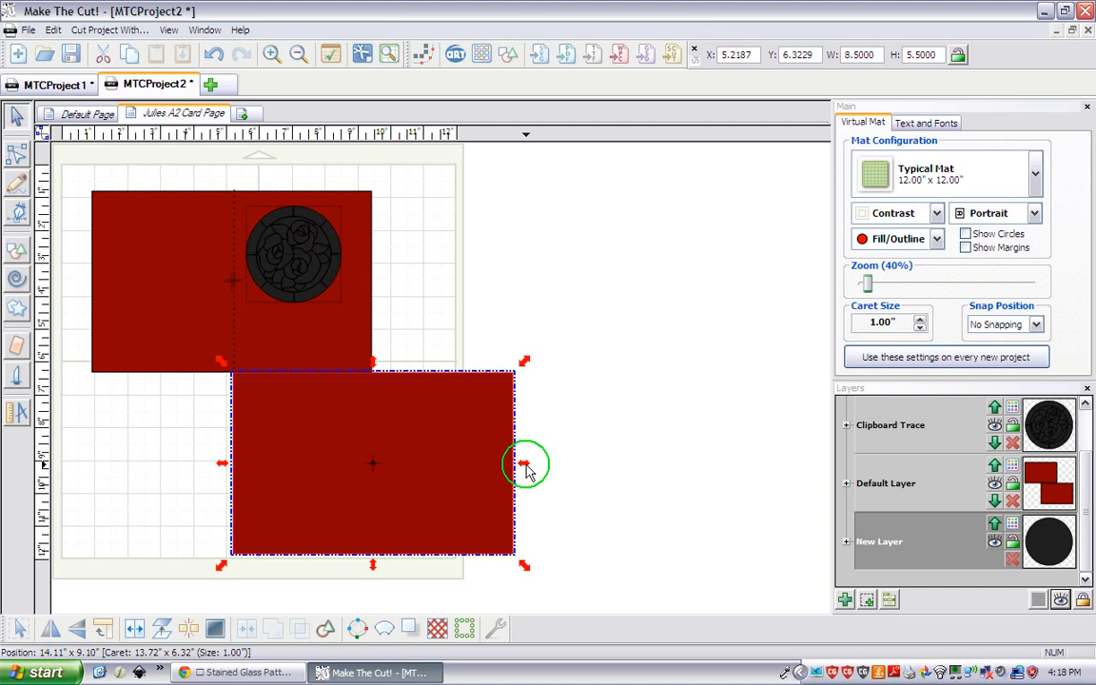
{"action": "left_click_drag", "start_coordinate": [523, 463], "coordinate": [385, 471]}
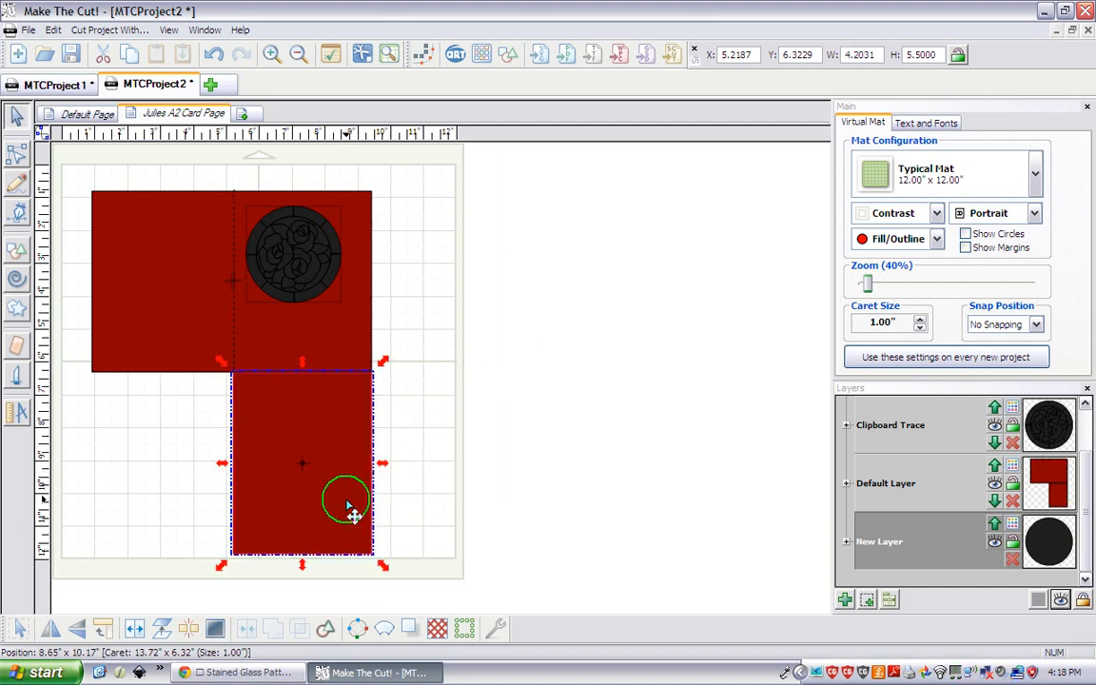
{"action": "left_click_drag", "start_coordinate": [352, 515], "coordinate": [354, 332]}
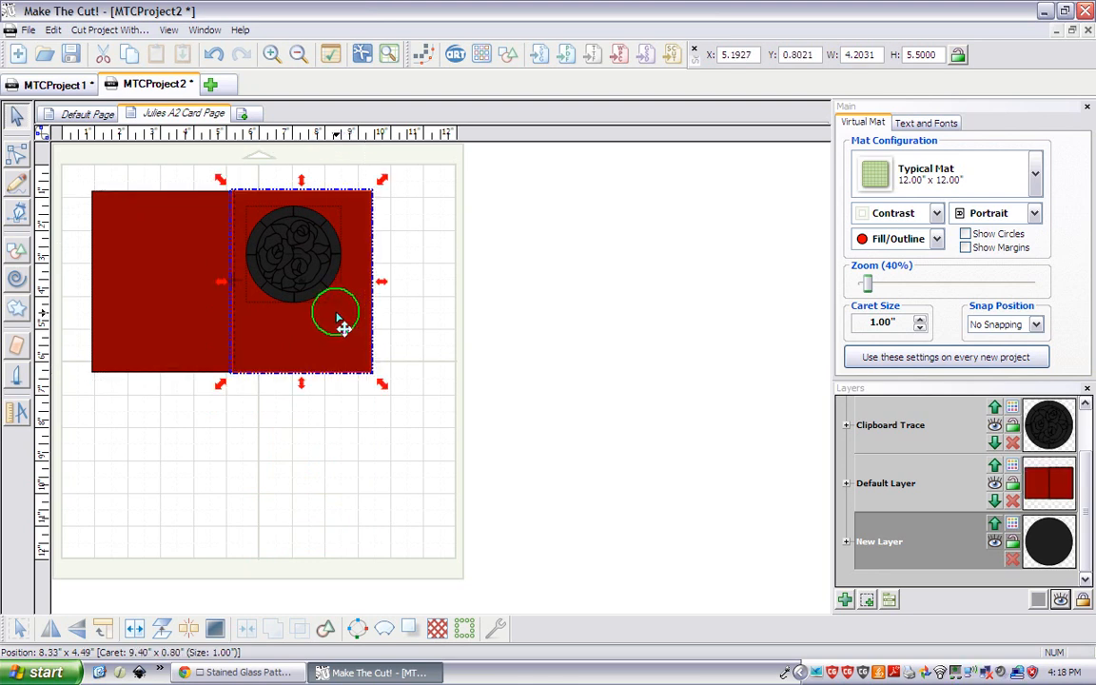
Step: Move the dashed fold line to a new layer of its own and hide that layer
{"action": "left_click_drag", "start_coordinate": [401, 437], "coordinate": [220, 152]}
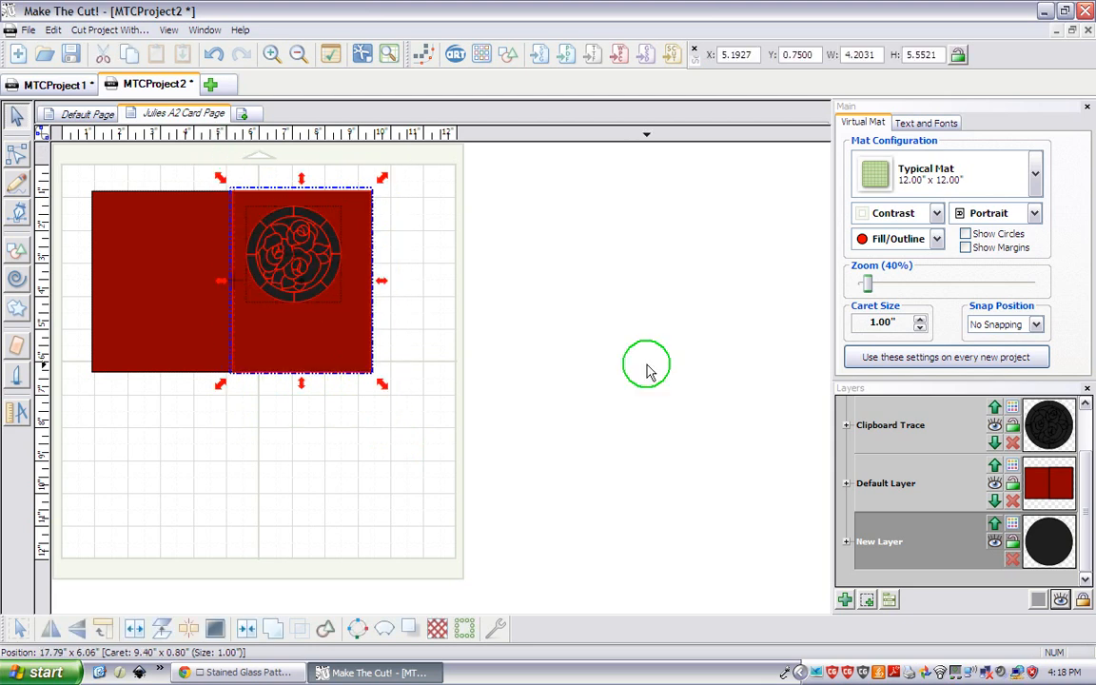
{"action": "left_click", "coordinate": [611, 486]}
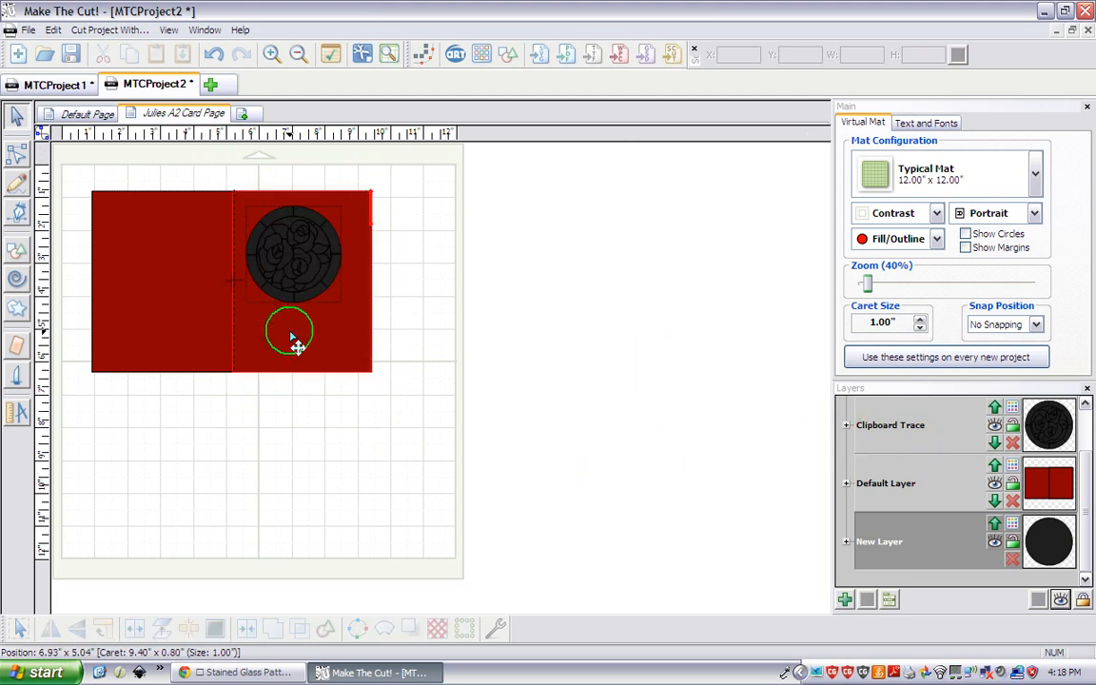
{"action": "left_click_drag", "start_coordinate": [206, 185], "coordinate": [262, 408]}
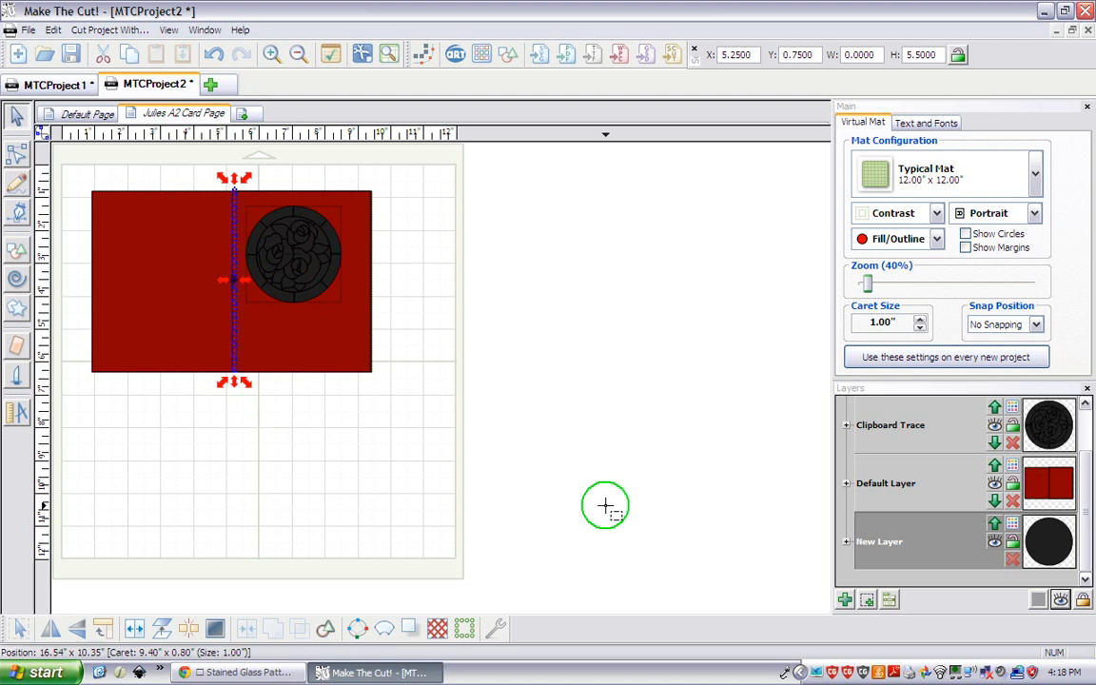
{"action": "left_click", "coordinate": [844, 599]}
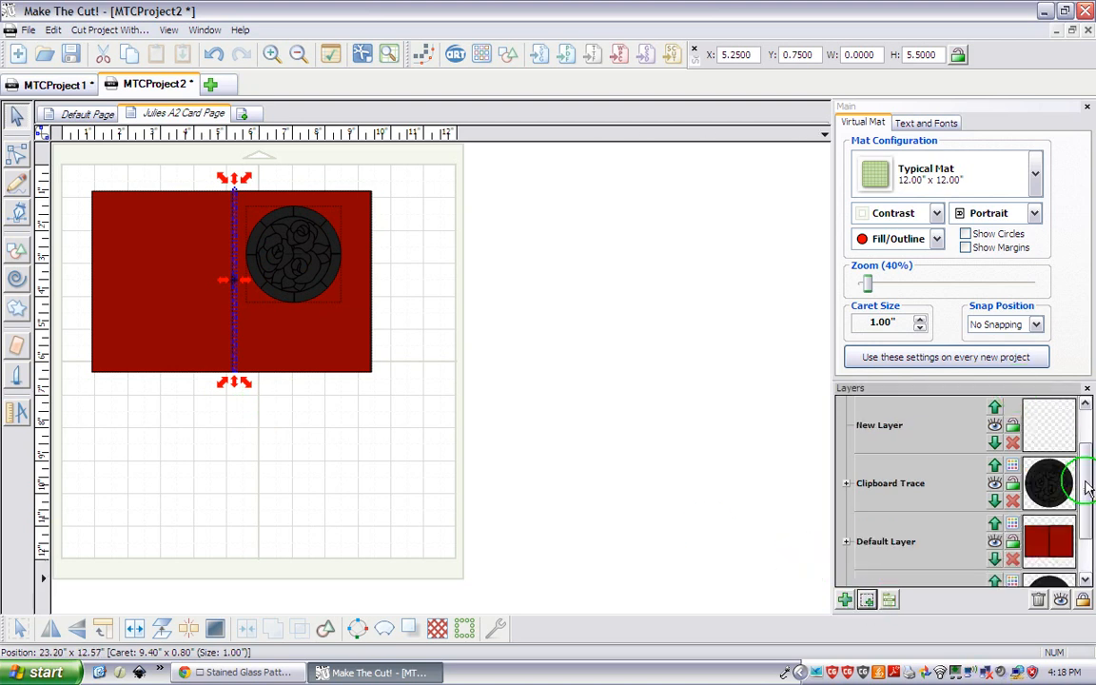
{"action": "left_click_drag", "start_coordinate": [1087, 487], "coordinate": [1083, 398]}
{"action": "left_click", "coordinate": [1006, 438]}
{"action": "left_click", "coordinate": [995, 430]}
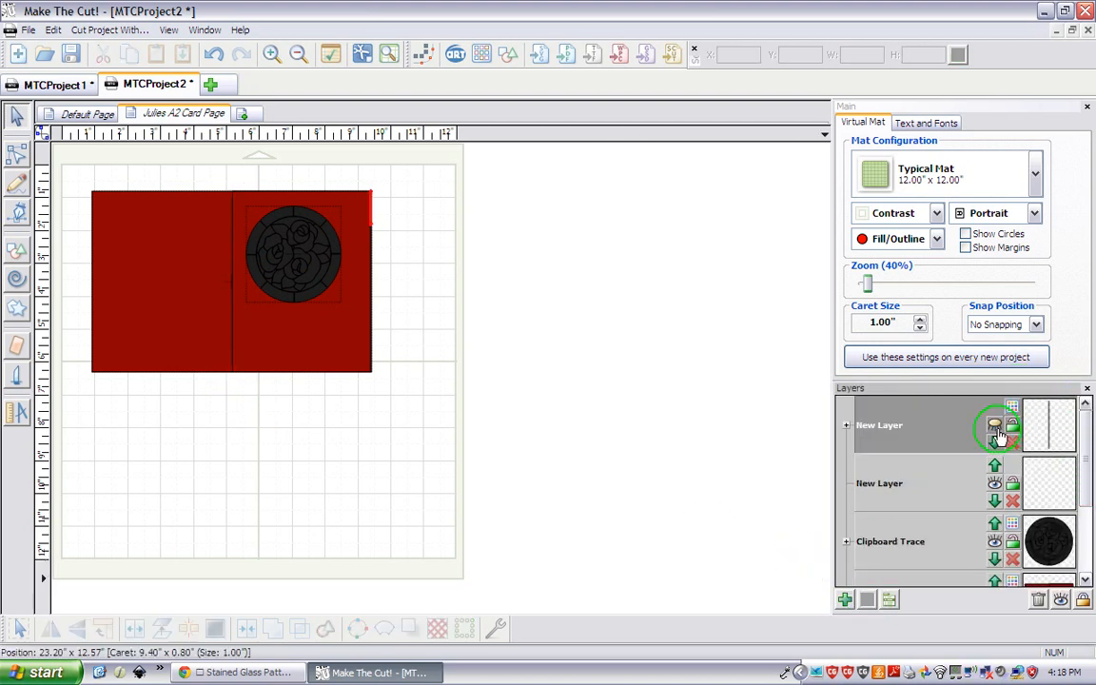
Step: Centre the rose pattern and its solid circle horizontally on the half-width rectangle, and delete that rectangle
{"action": "left_click_drag", "start_coordinate": [428, 427], "coordinate": [190, 138]}
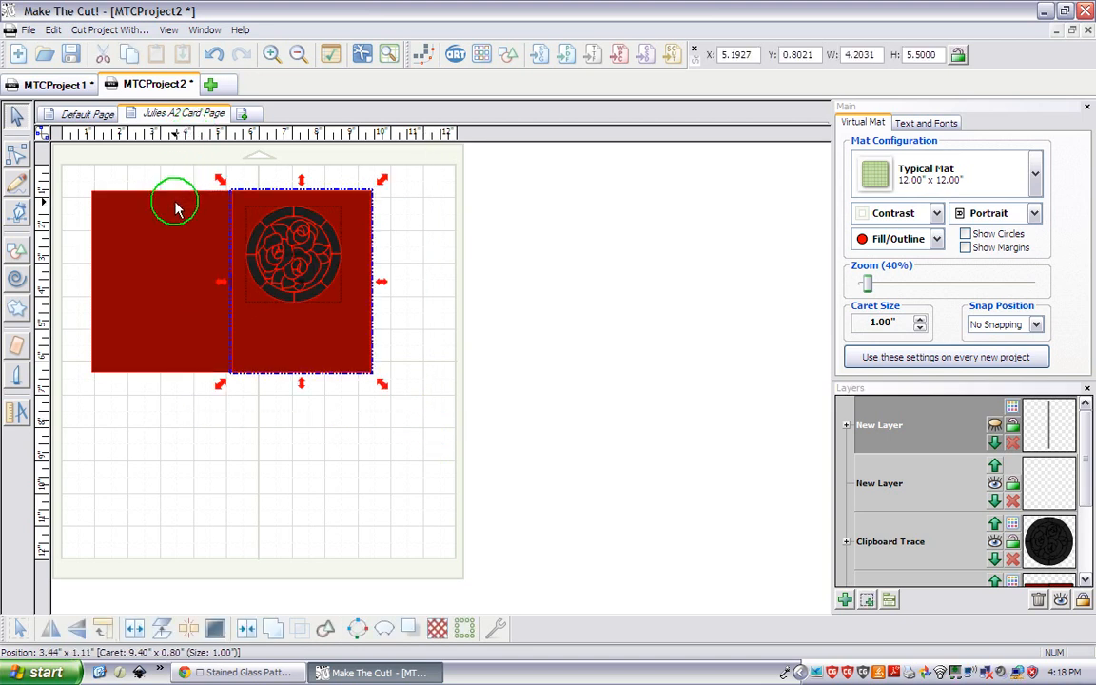
{"action": "key", "text": "h"}
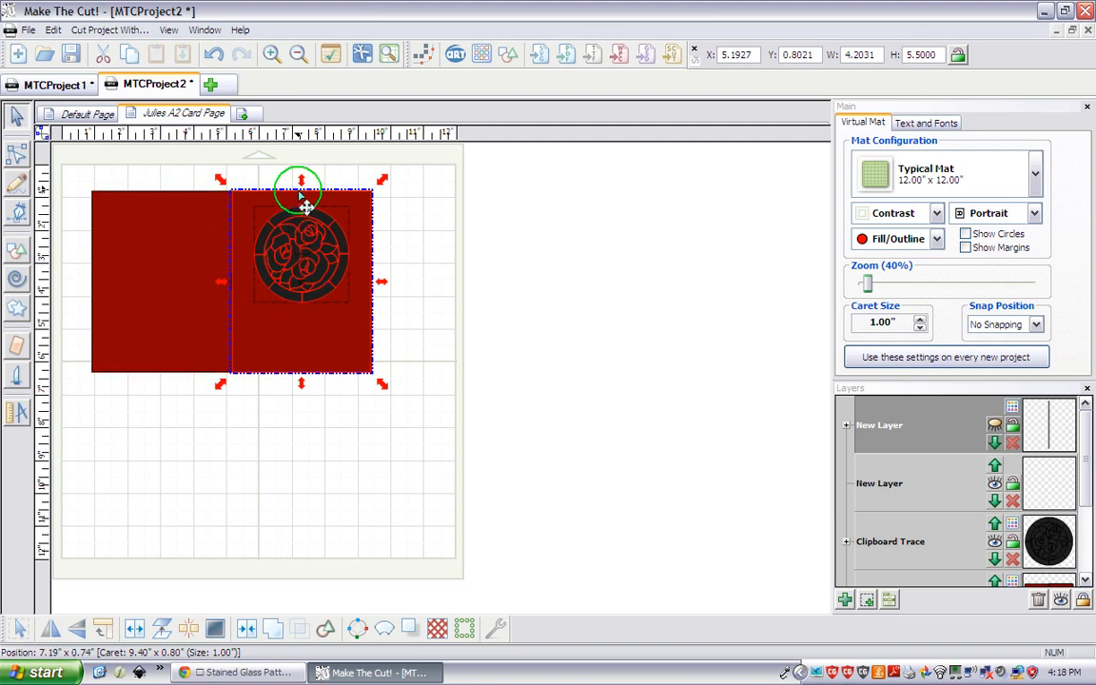
{"action": "left_click", "coordinate": [450, 380]}
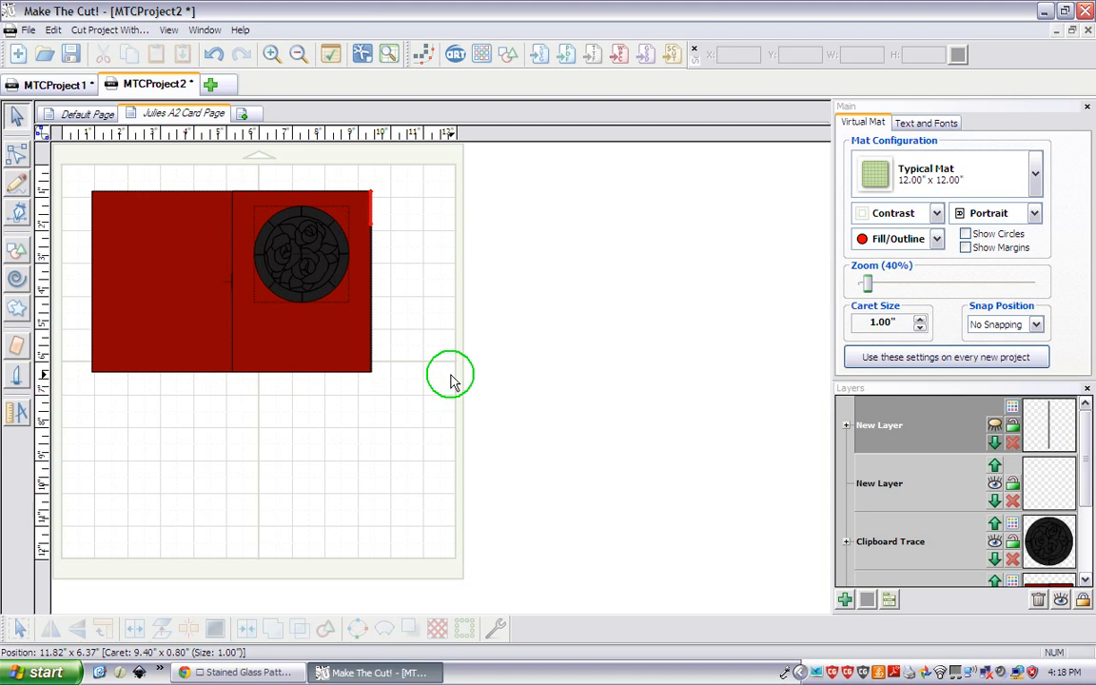
{"action": "left_click", "coordinate": [351, 367]}
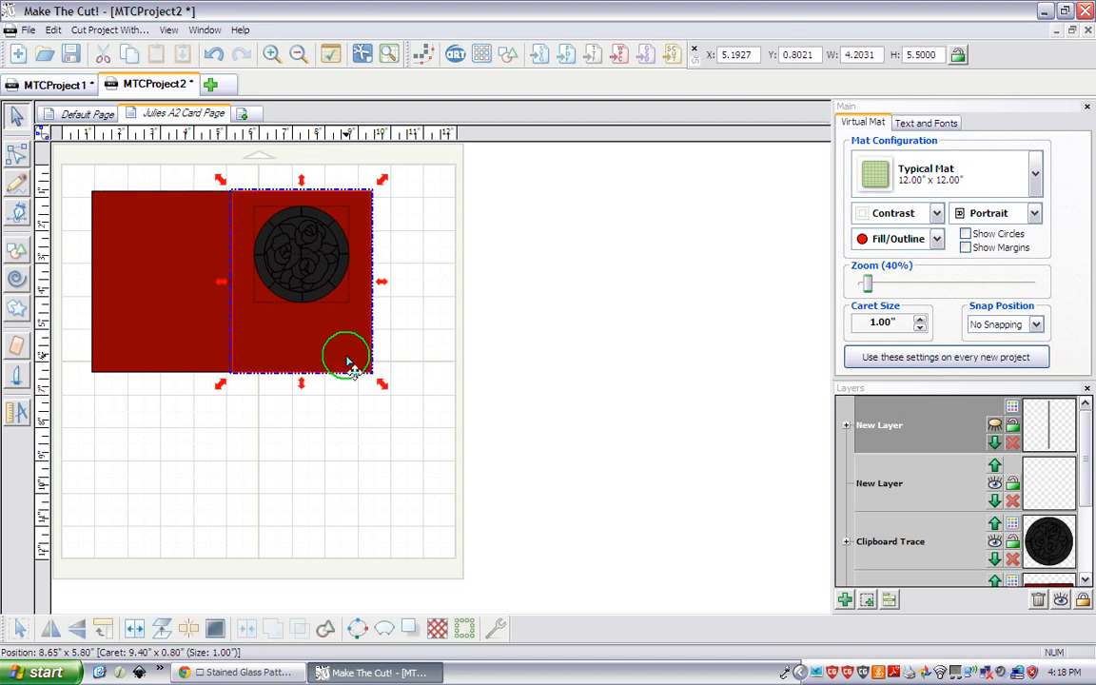
{"action": "key", "text": "Delete"}
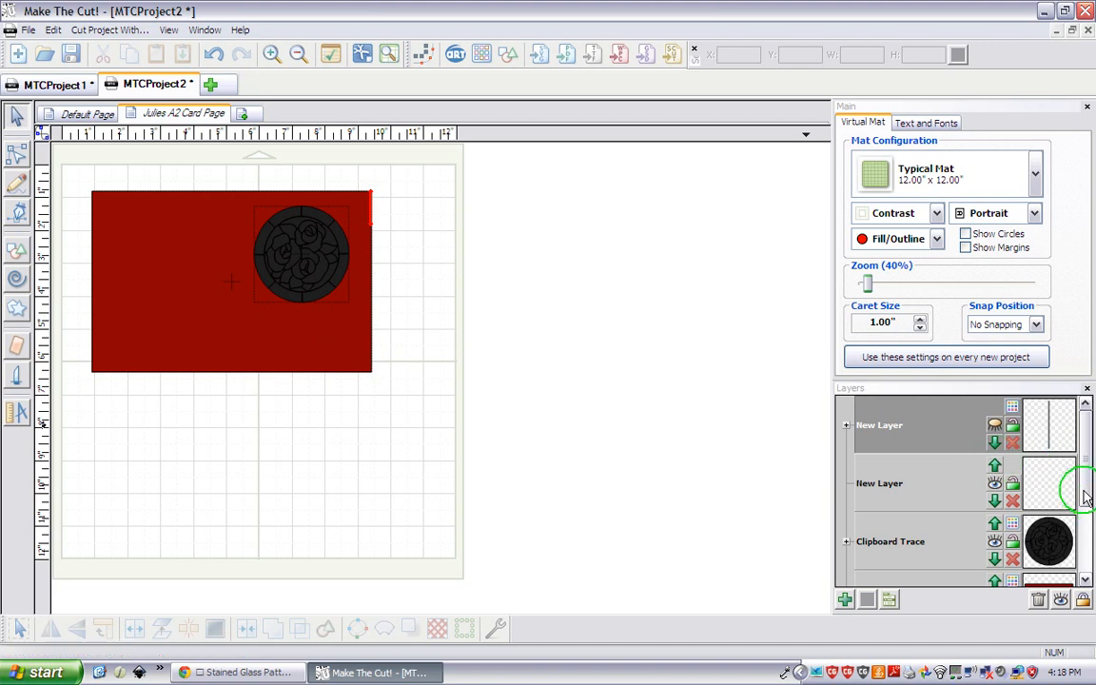
Step: Hide the solid circle's layer and move the card base layer above the rose pattern layer
{"action": "scroll", "coordinate": [1079, 491], "scroll_direction": "down", "scroll_amount": 2}
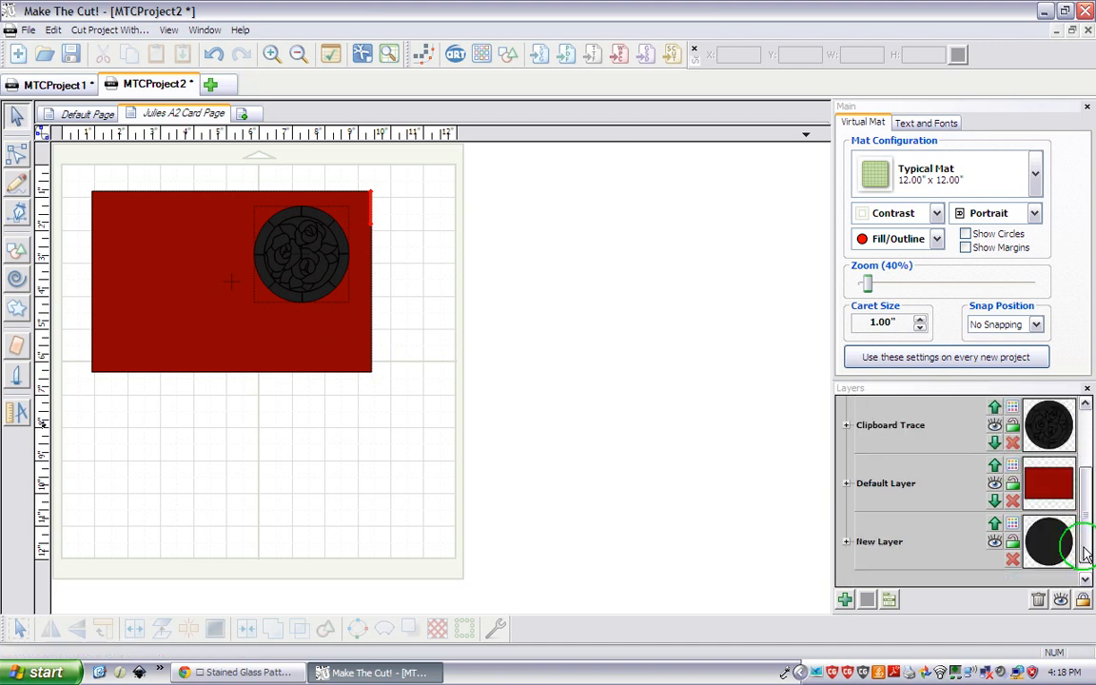
{"action": "left_click", "coordinate": [994, 544]}
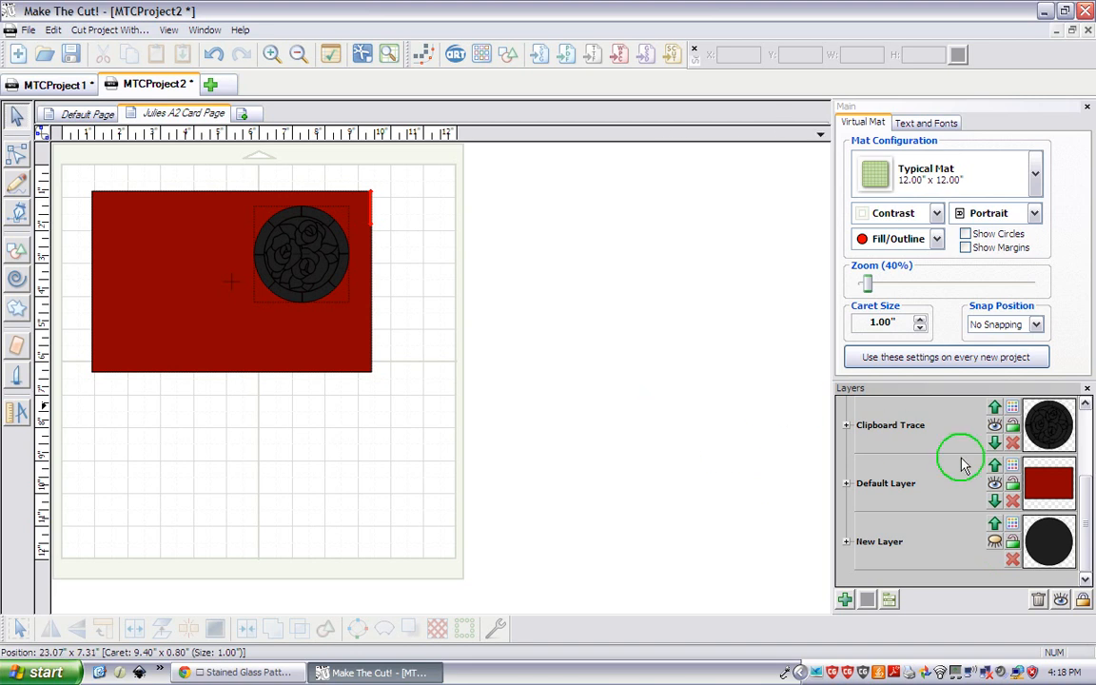
{"action": "left_click", "coordinate": [995, 465]}
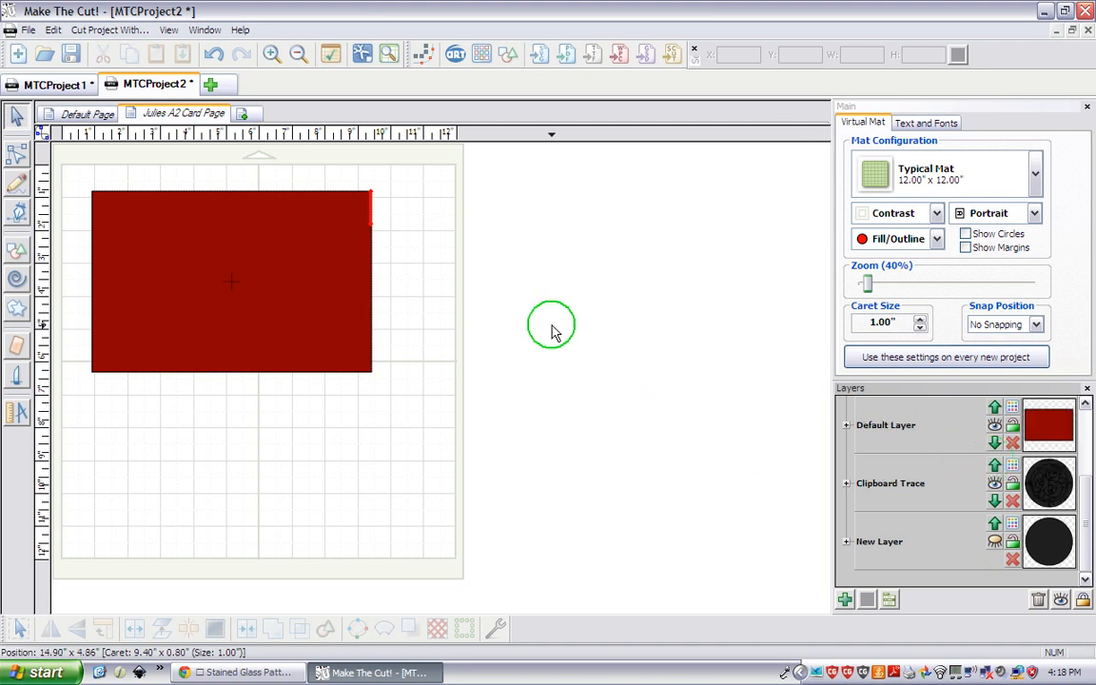
Step: Try to join the rose pattern with the card base into one cut-out shape, and undo the join
{"action": "left_click_drag", "start_coordinate": [453, 393], "coordinate": [65, 166]}
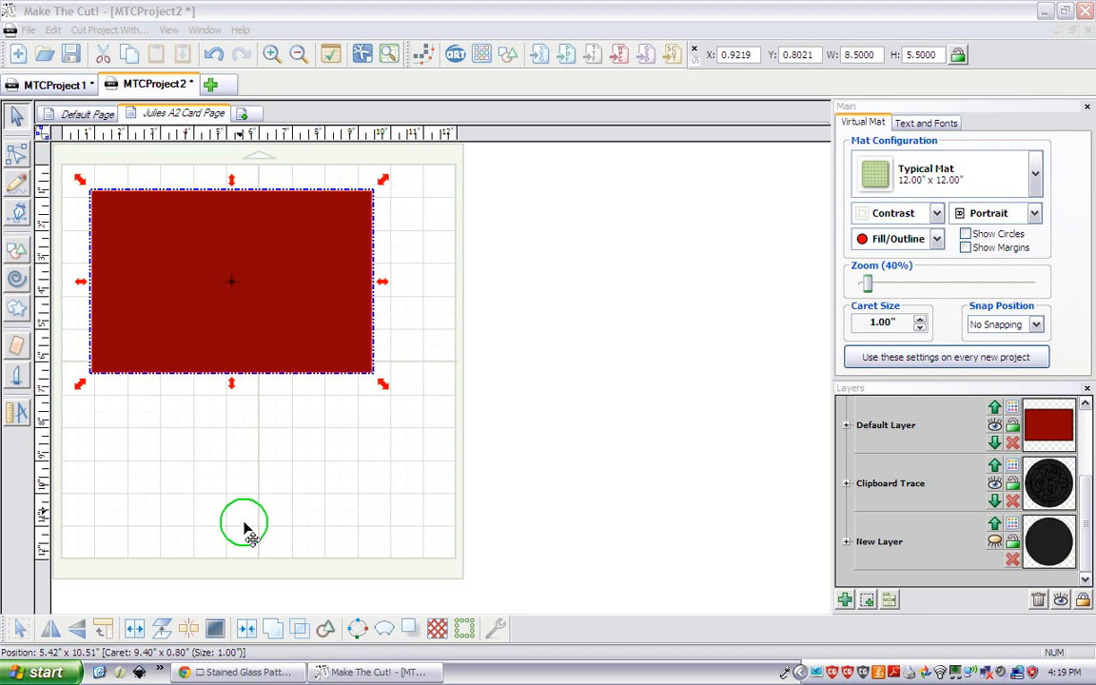
{"action": "left_click", "coordinate": [245, 628]}
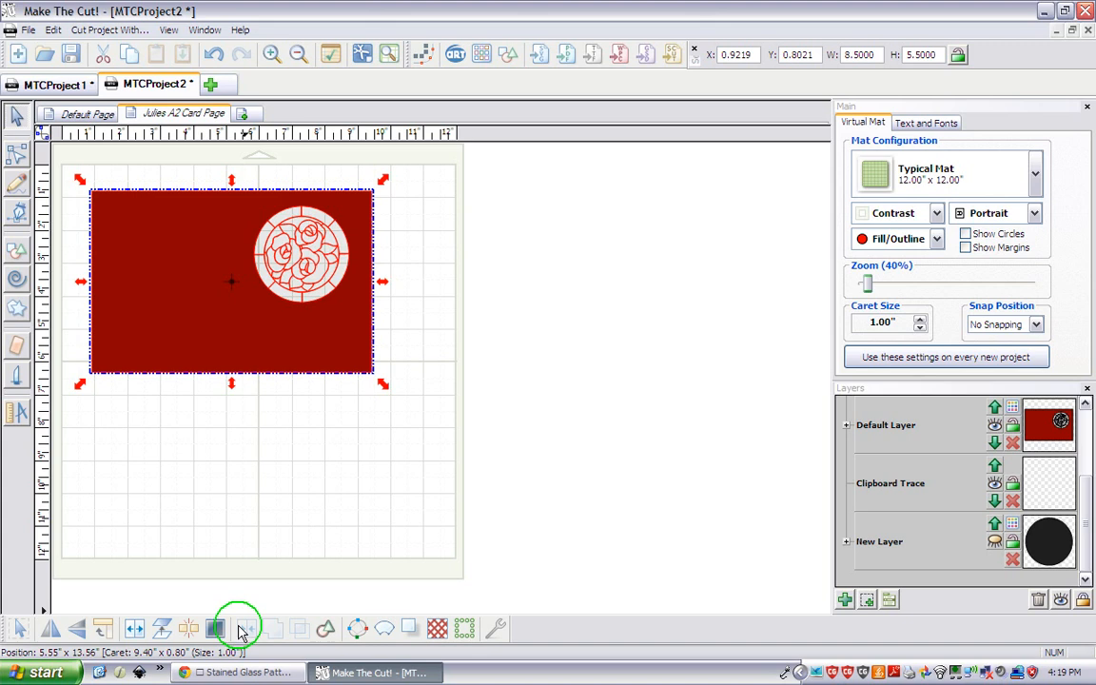
{"action": "left_click", "coordinate": [195, 630]}
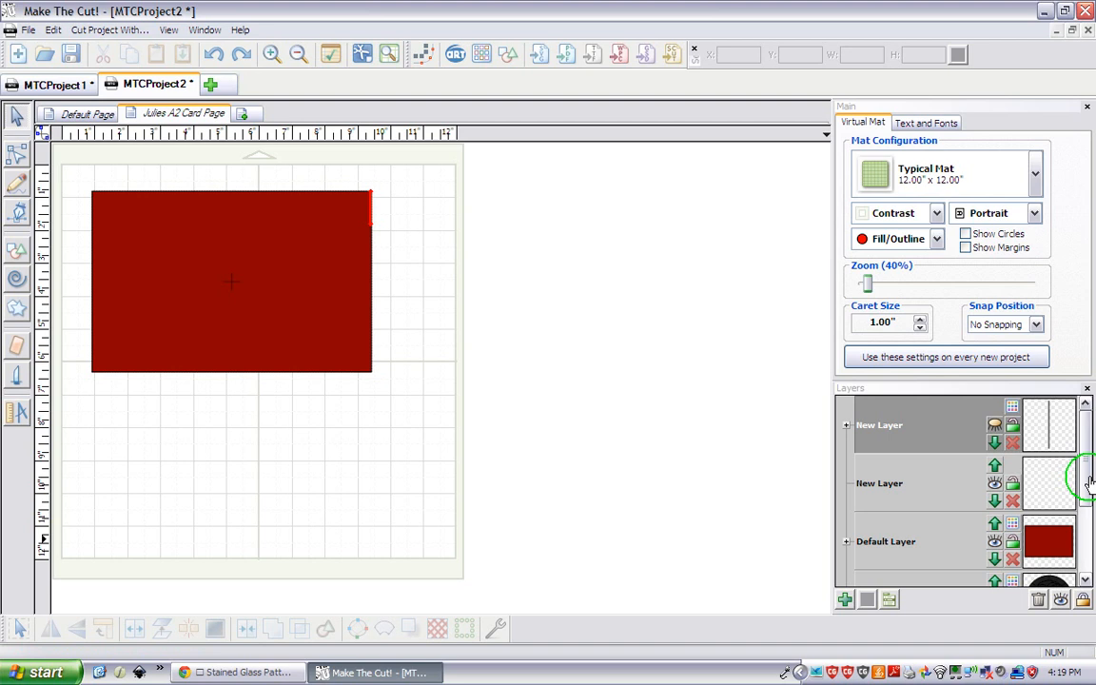
Step: Hide the card base layer and select the rose pattern on its own
{"action": "left_click_drag", "start_coordinate": [1087, 477], "coordinate": [1092, 517]}
{"action": "left_click", "coordinate": [995, 486]}
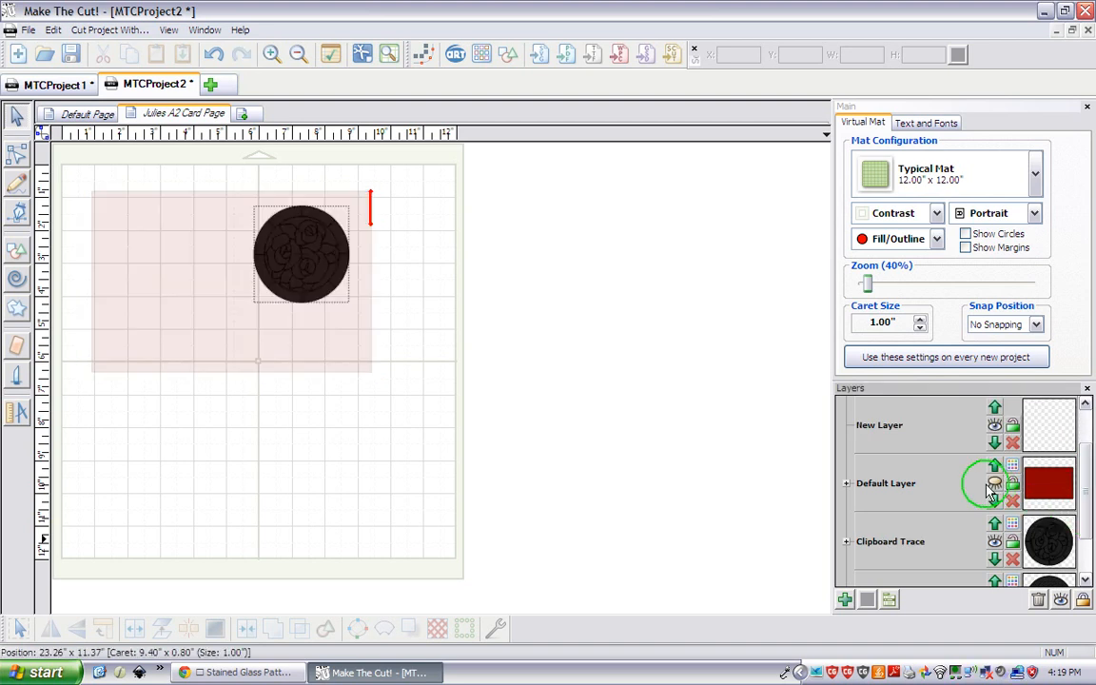
{"action": "left_click_drag", "start_coordinate": [399, 312], "coordinate": [235, 181]}
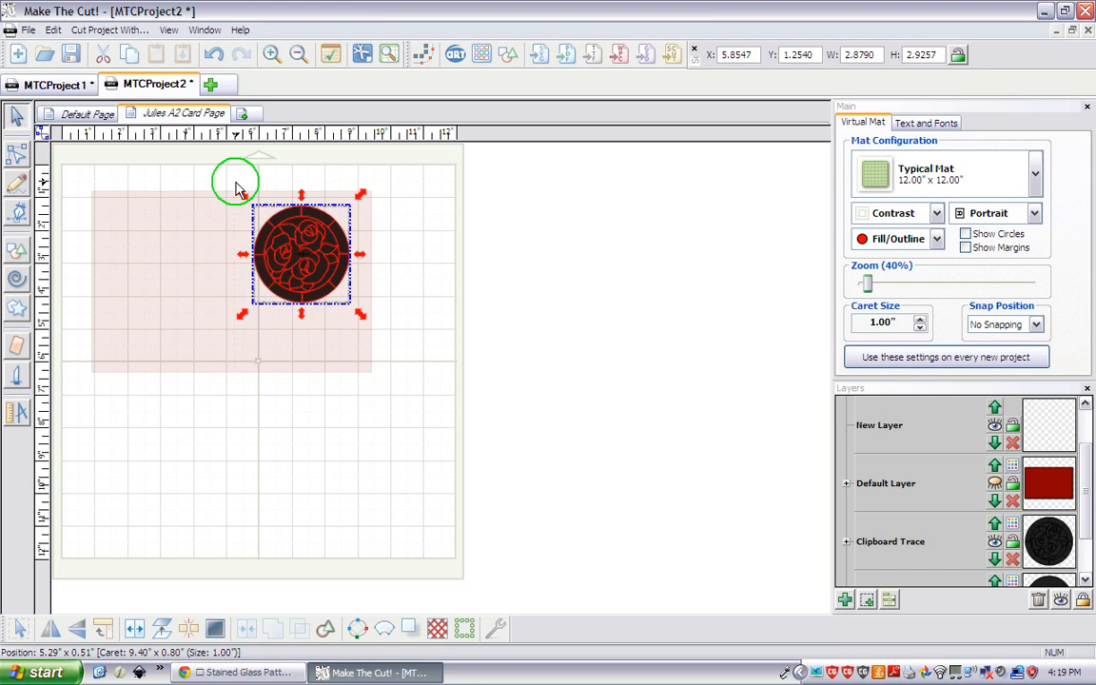
Step: Generate a shadow layer from the rose pattern with a shadow width of -.03 in. and rounded corner joins
{"action": "scroll", "coordinate": [236, 182], "scroll_direction": "up", "scroll_amount": 5}
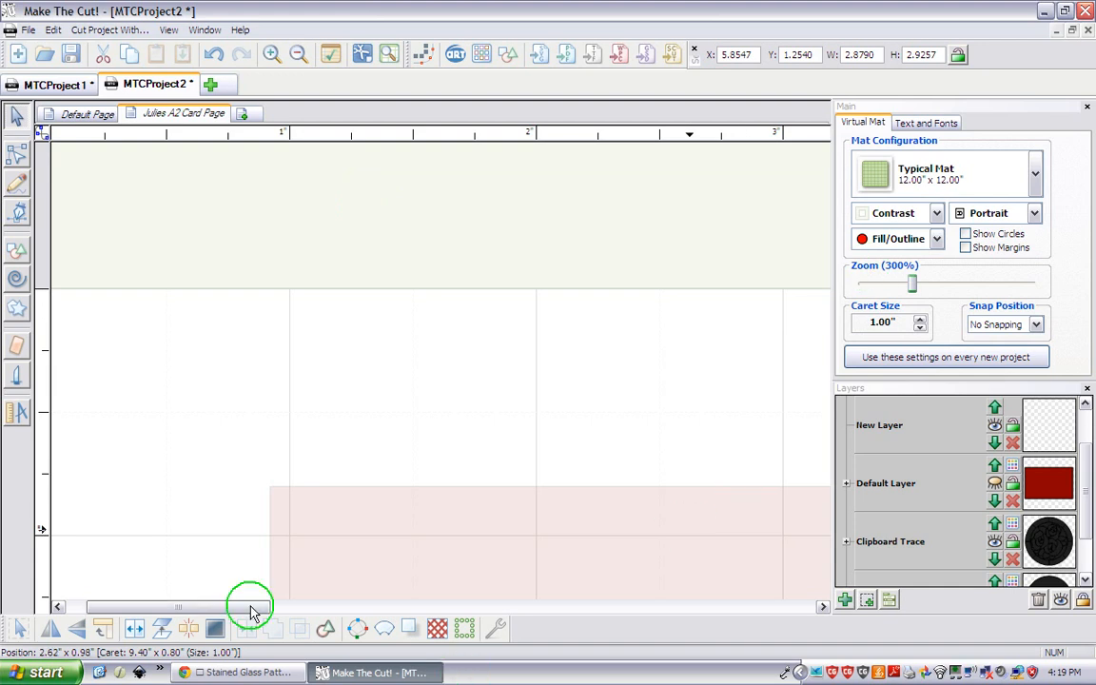
{"action": "left_click_drag", "start_coordinate": [248, 609], "coordinate": [585, 639]}
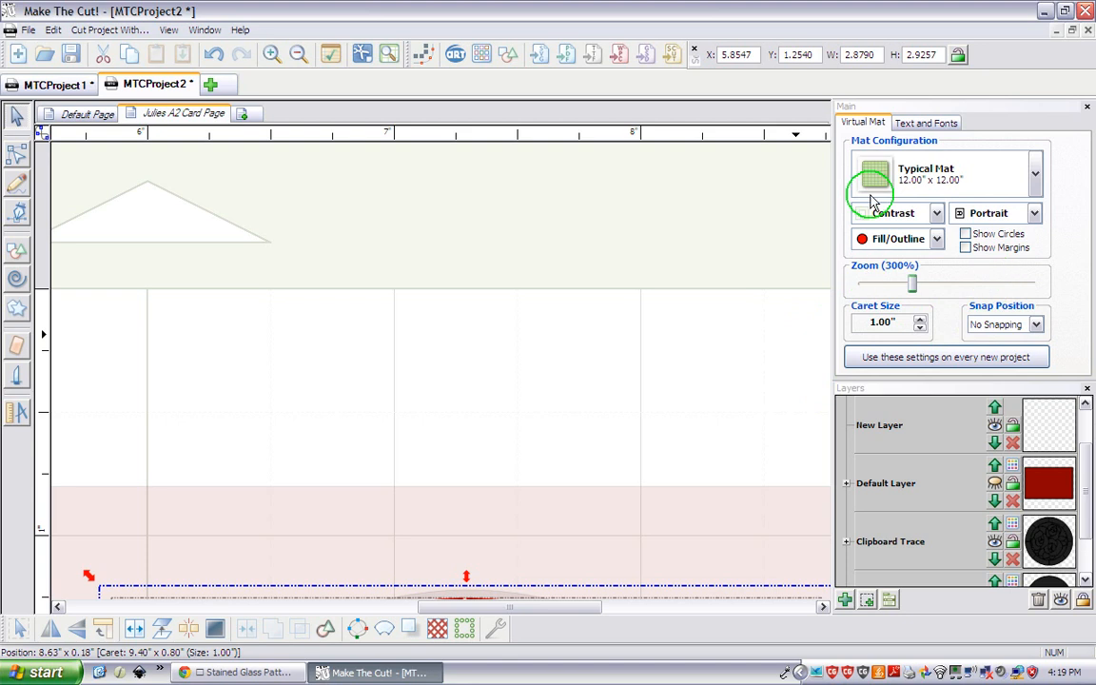
{"action": "left_click_drag", "start_coordinate": [918, 110], "coordinate": [972, 118]}
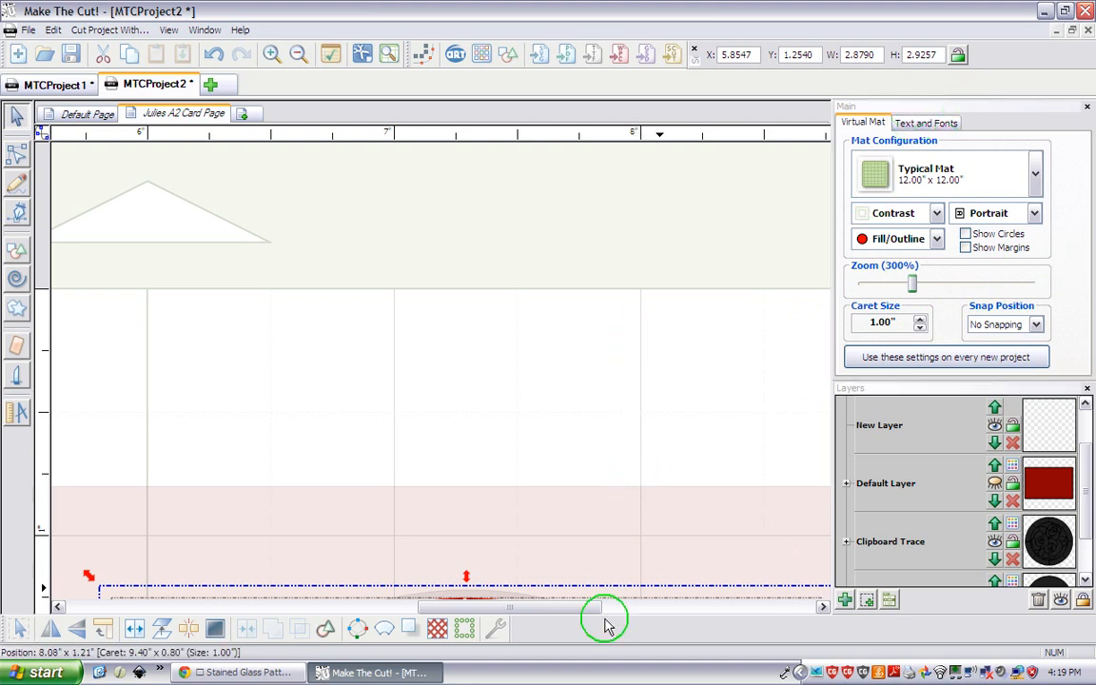
{"action": "scroll", "coordinate": [599, 611], "scroll_direction": "down", "scroll_amount": 2}
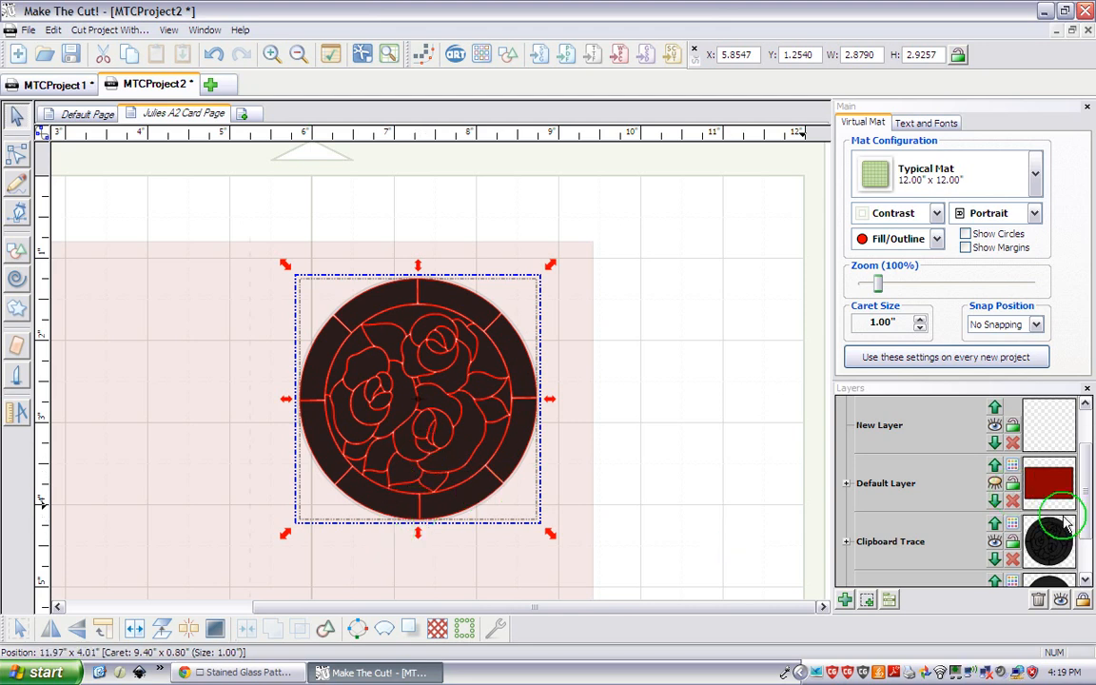
{"action": "left_click_drag", "start_coordinate": [1090, 536], "coordinate": [1090, 555]}
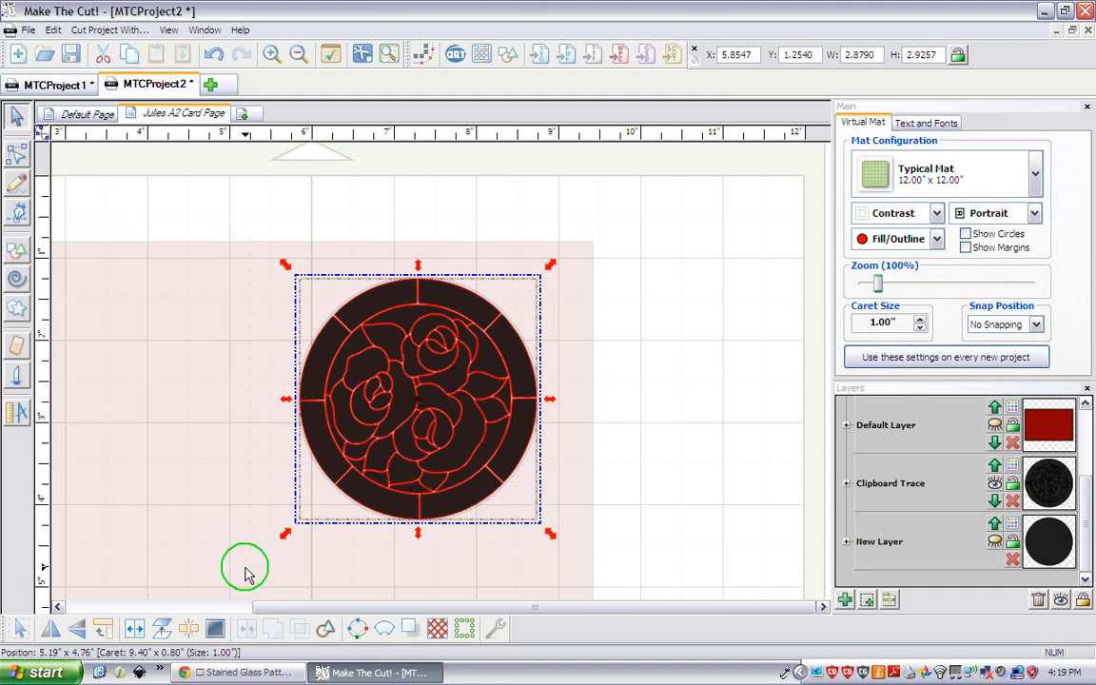
{"action": "left_click", "coordinate": [407, 630]}
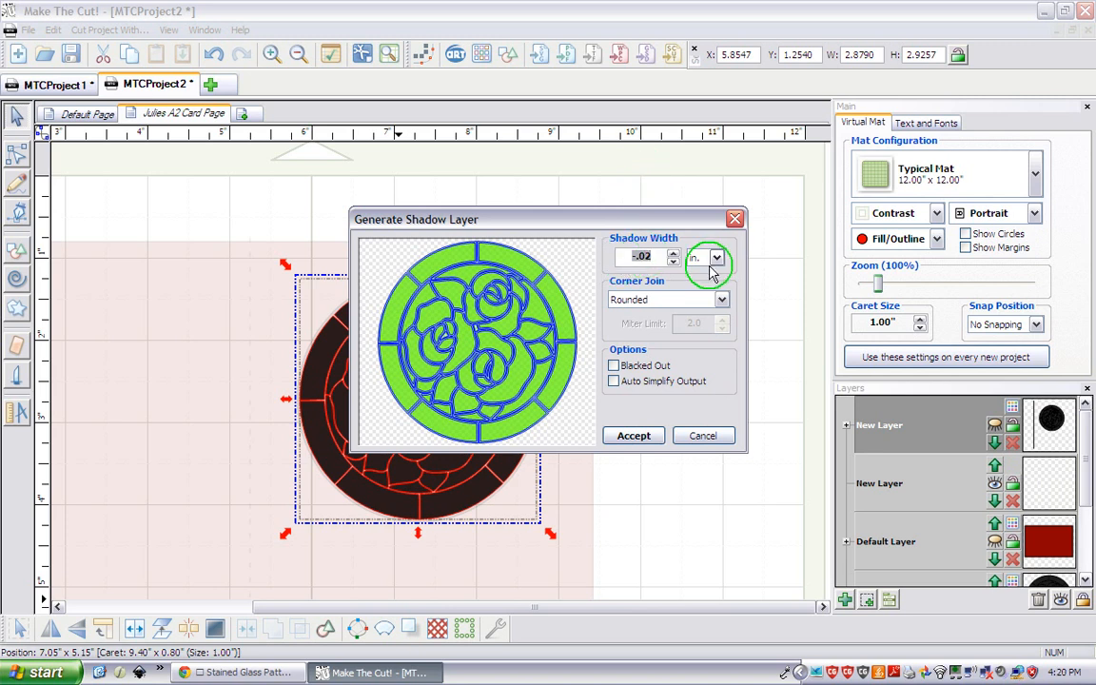
{"action": "left_click", "coordinate": [659, 257]}
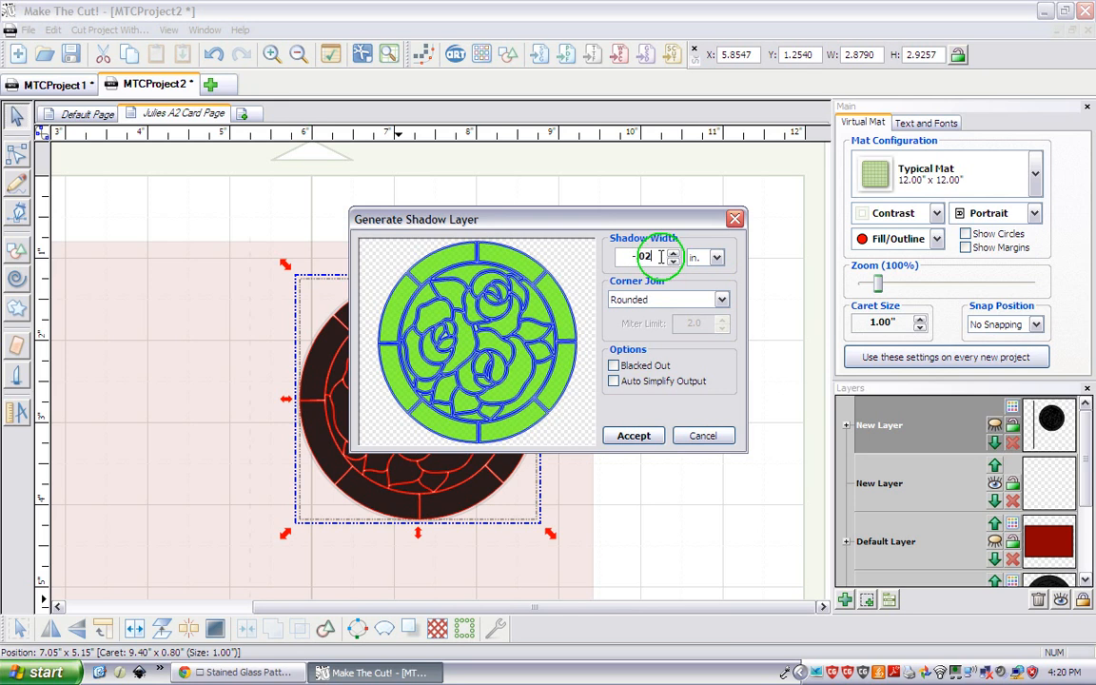
{"action": "key", "text": "BackSpace"}
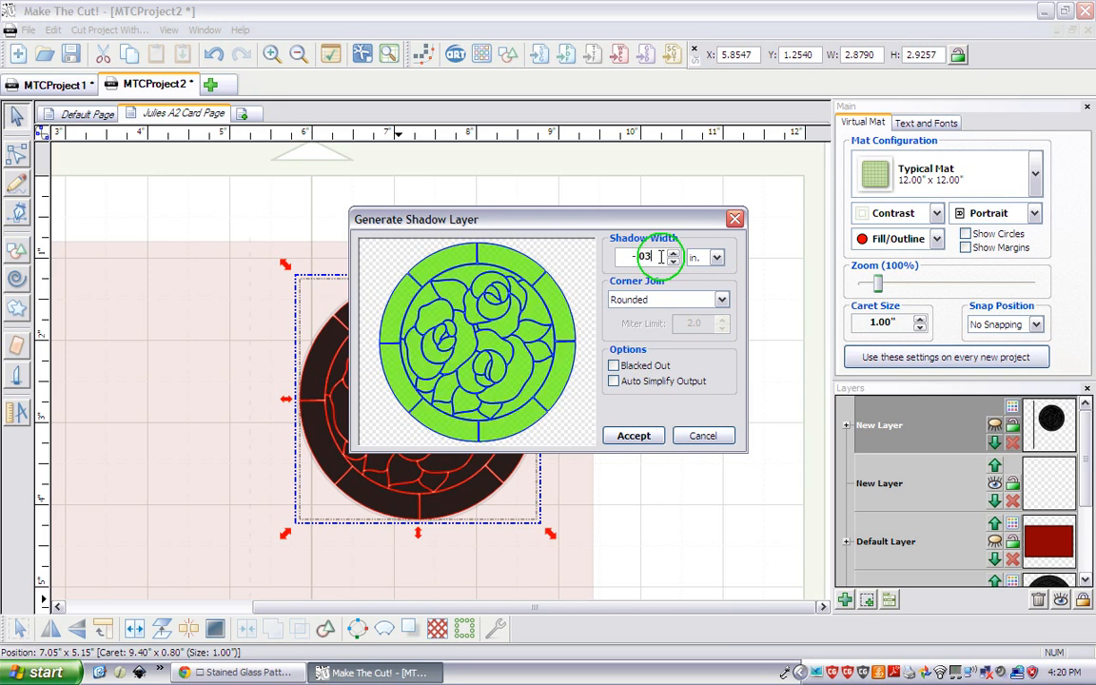
{"action": "type", "text": "3"}
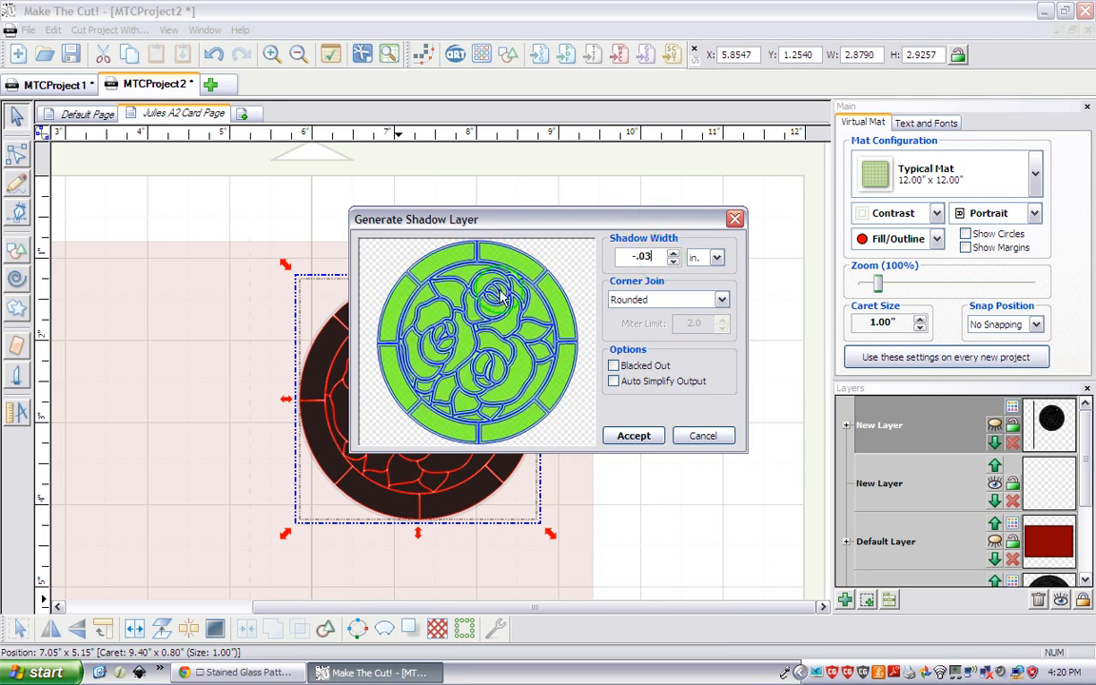
{"action": "mouse_move", "coordinate": [492, 228]}
{"action": "left_mouse_down"}
{"action": "mouse_move", "coordinate": [581, 226]}
{"action": "mouse_move", "coordinate": [498, 235]}
{"action": "left_mouse_up"}
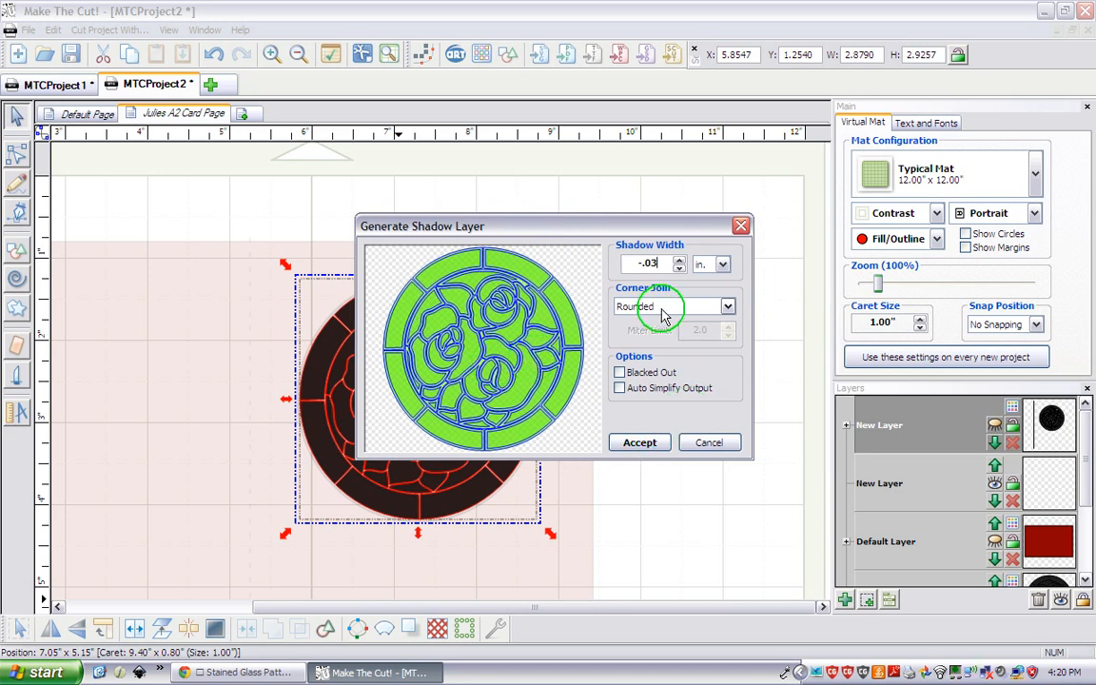
{"action": "left_click", "coordinate": [641, 445]}
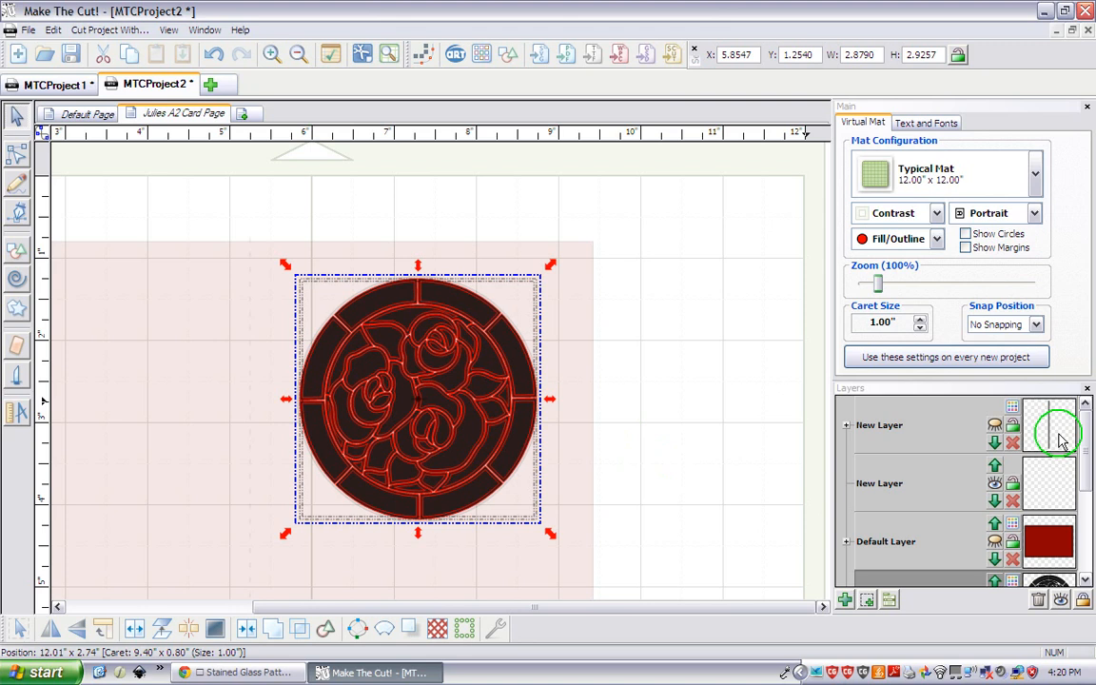
Step: Delete the original Clipboard Trace layer, keeping the shadow version of the rose pattern
{"action": "left_click", "coordinate": [1086, 487]}
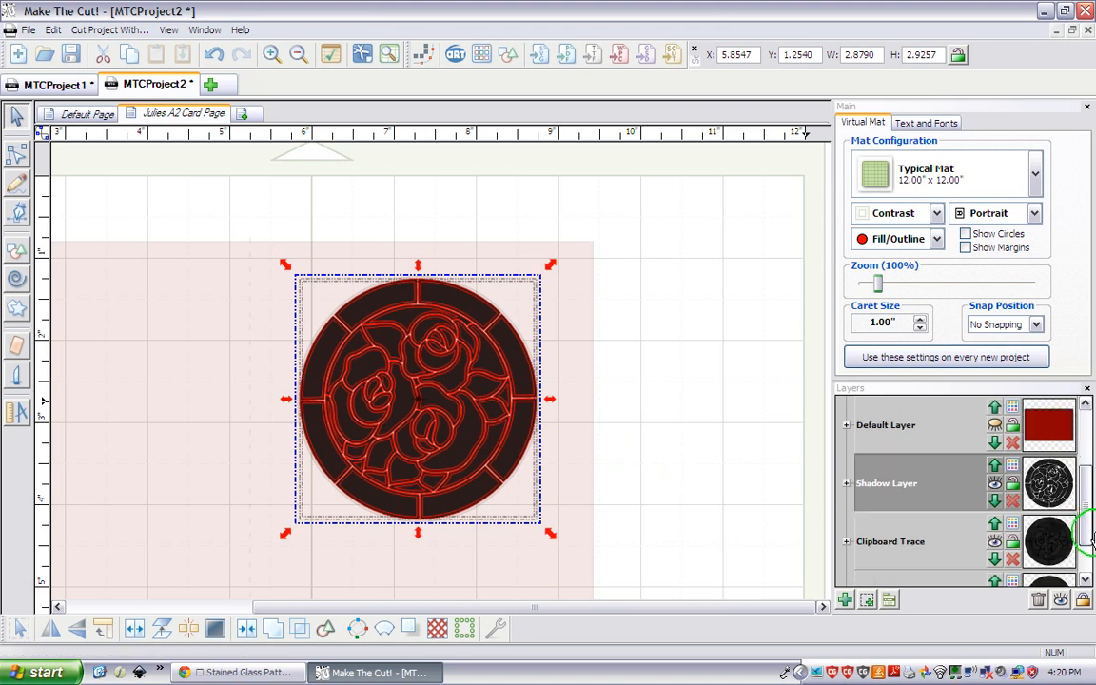
{"action": "left_click", "coordinate": [1013, 561]}
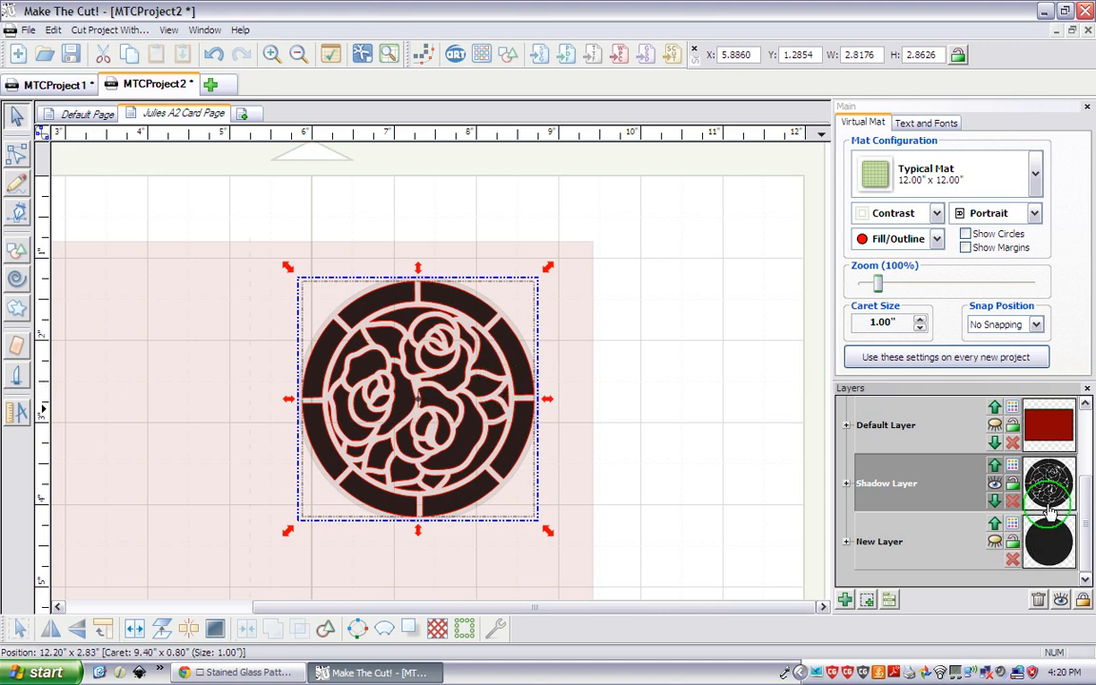
Step: Show the card base, join it with the rose shadow into one cut-out shape, and delete the empty layers
{"action": "left_click", "coordinate": [993, 424]}
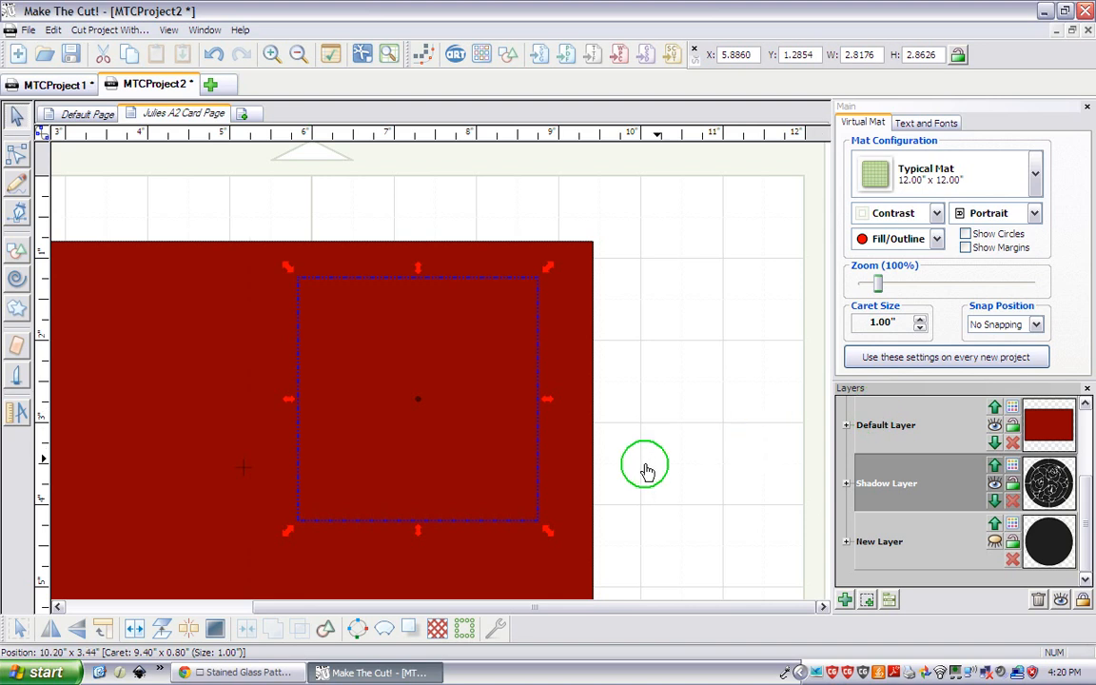
{"action": "left_click", "coordinate": [583, 469]}
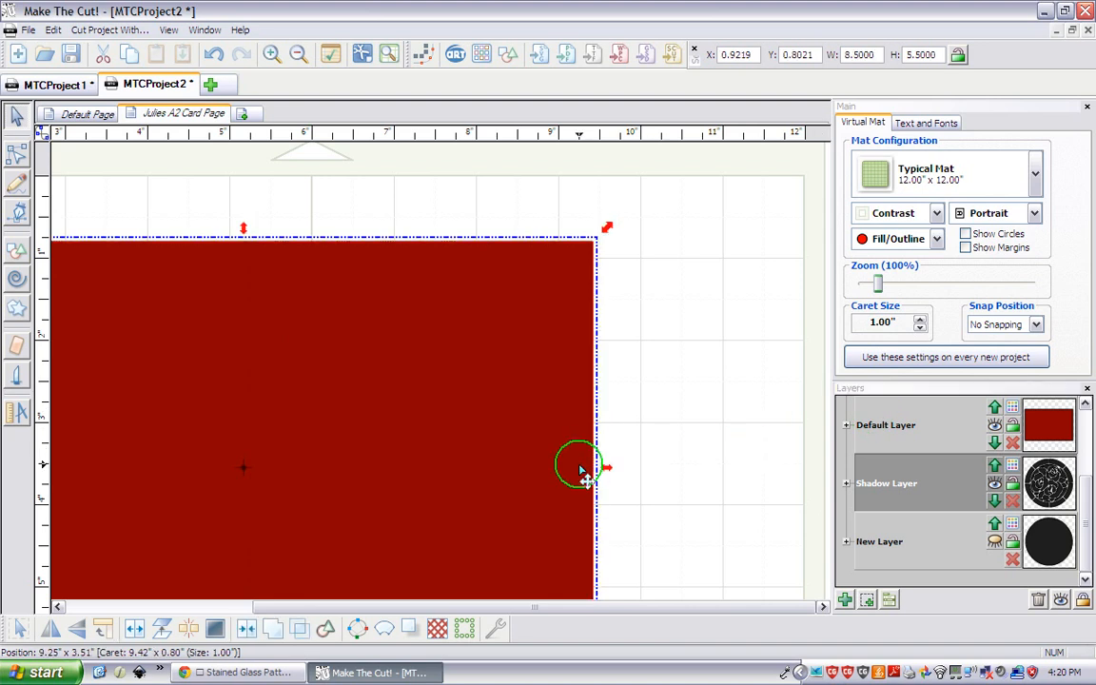
{"action": "left_click", "coordinate": [247, 632]}
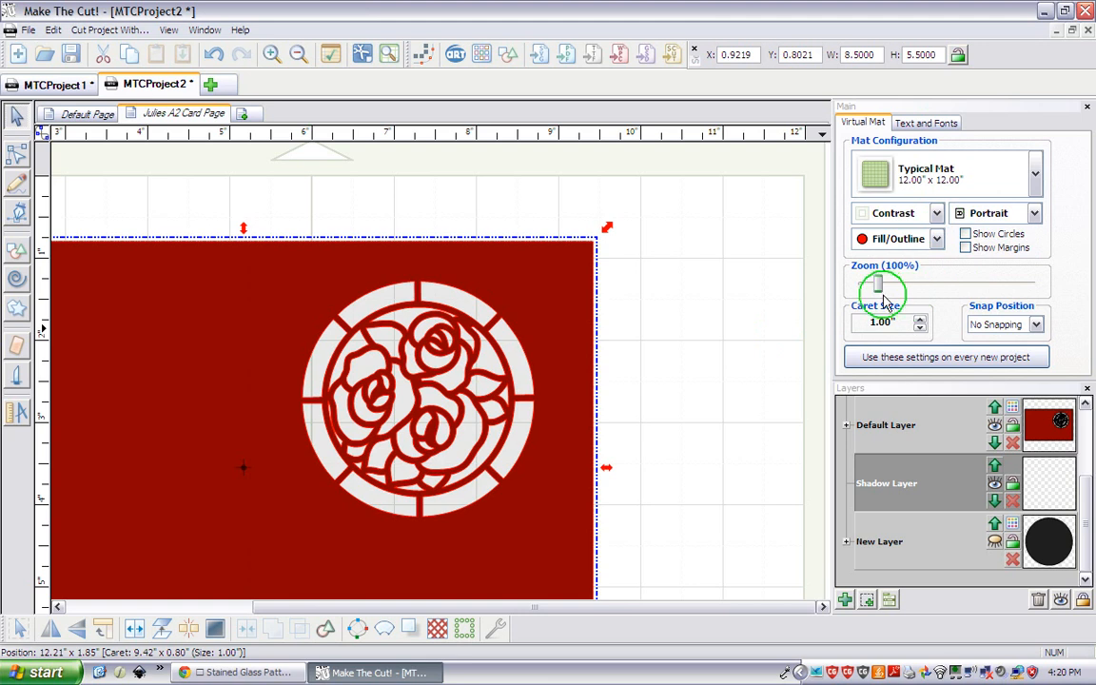
{"action": "left_click_drag", "start_coordinate": [881, 296], "coordinate": [875, 300]}
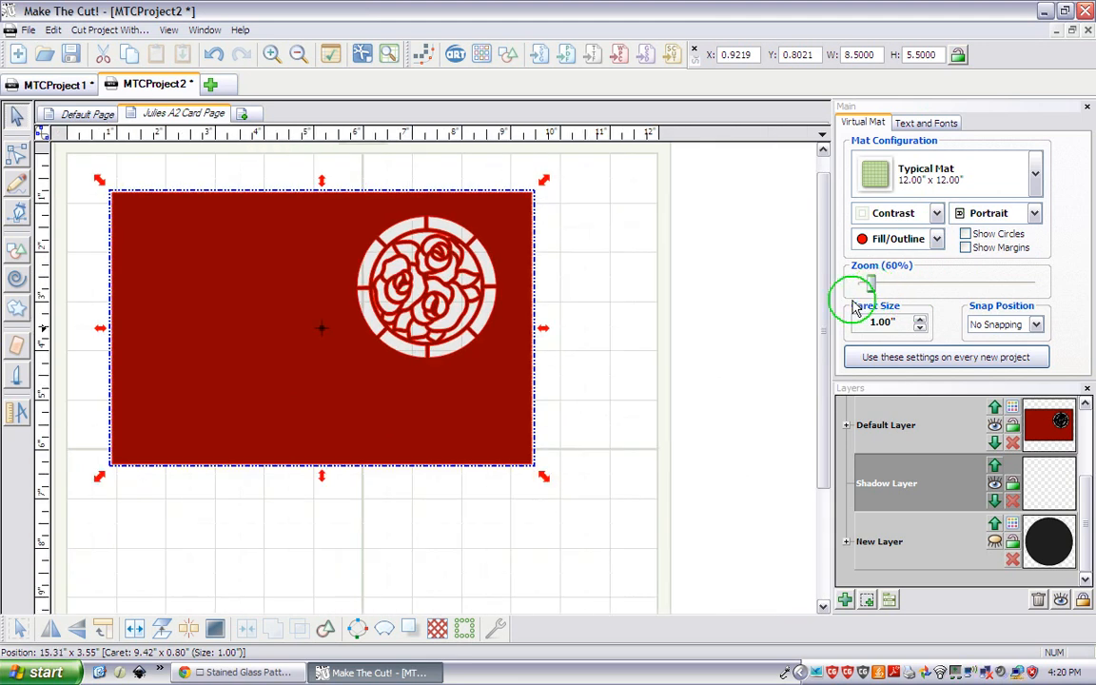
{"action": "left_click", "coordinate": [1039, 604]}
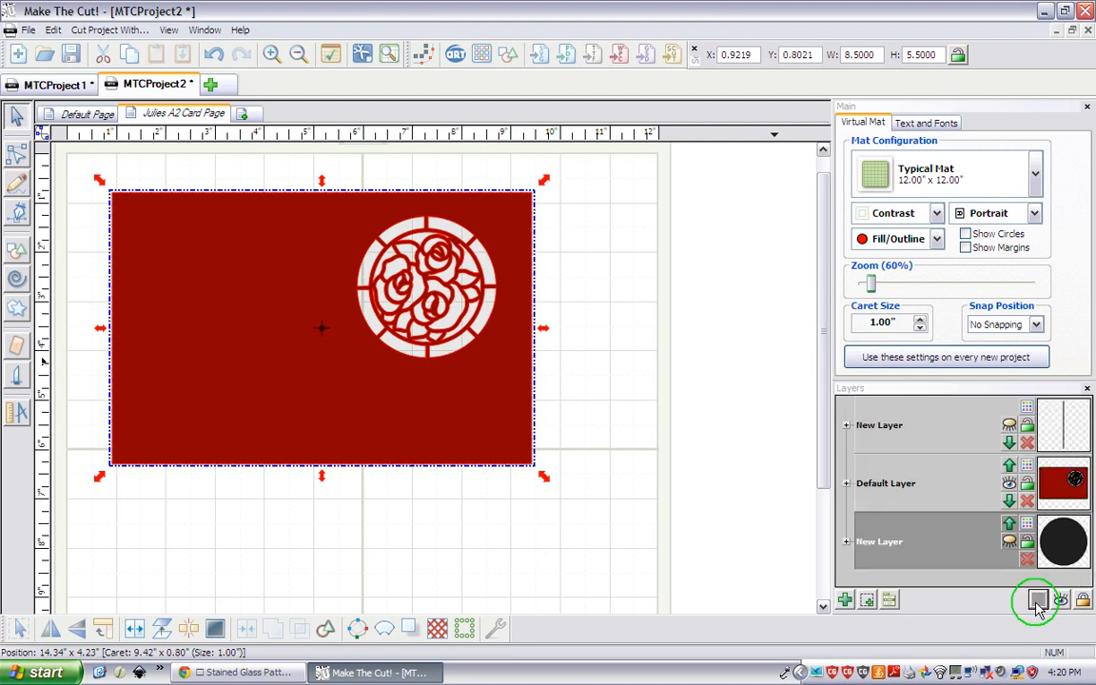
Step: Show the fold line layer and the backing circle layer, and color the circle pale pink
{"action": "left_click", "coordinate": [1010, 425]}
{"action": "left_click", "coordinate": [1009, 541]}
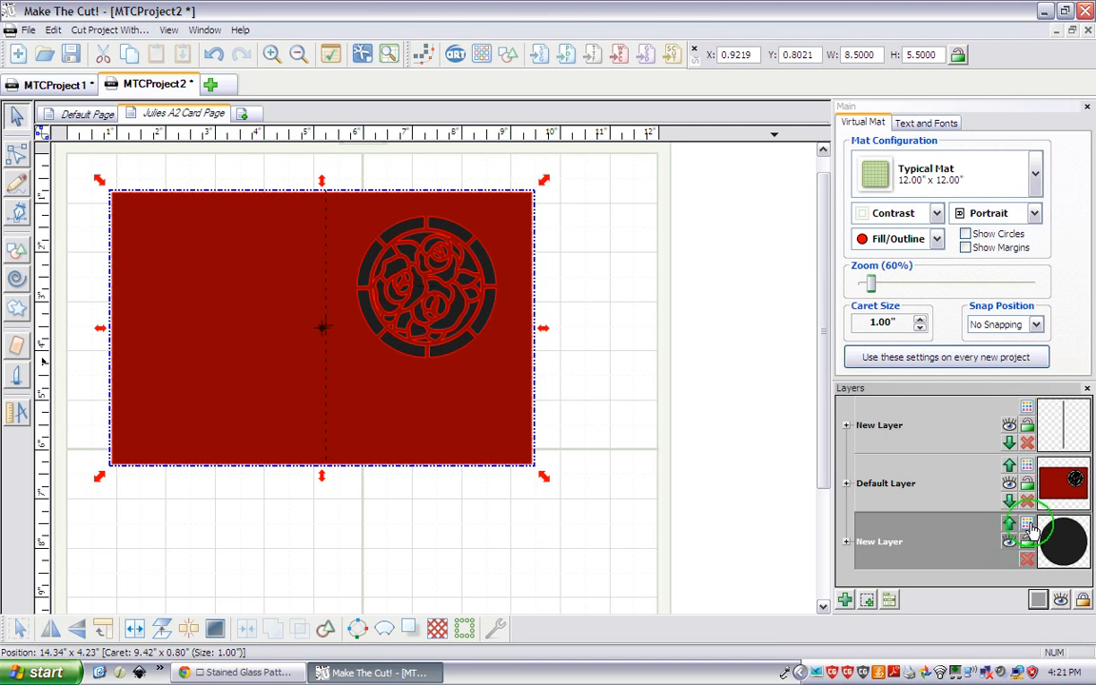
{"action": "left_click", "coordinate": [1008, 543]}
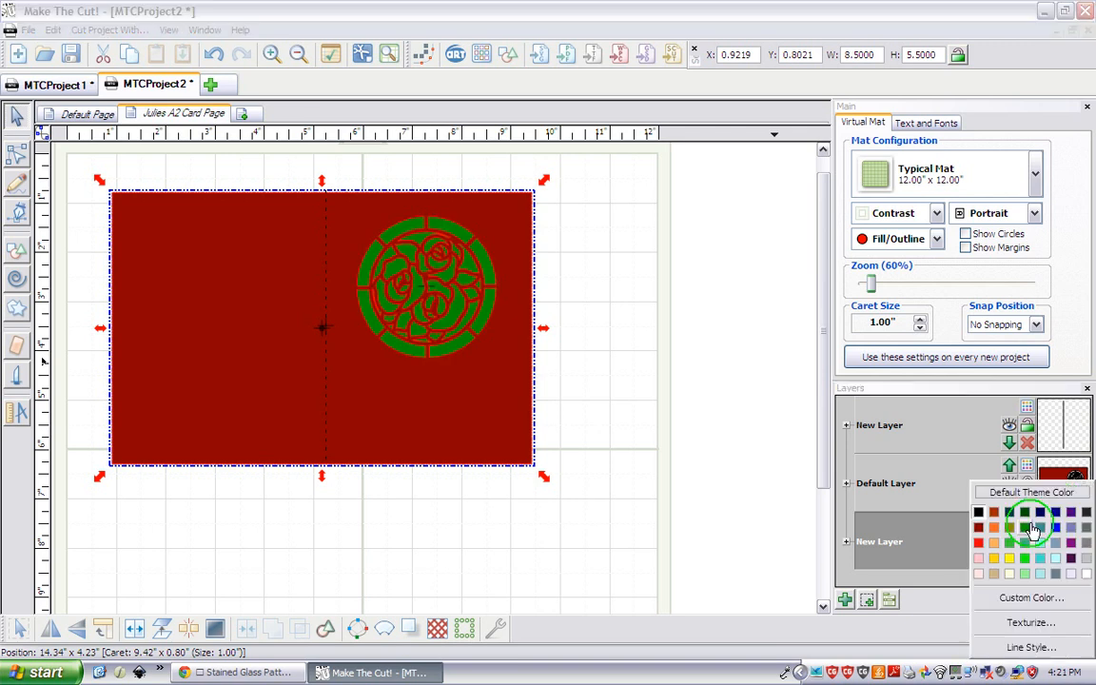
{"action": "left_click", "coordinate": [979, 575]}
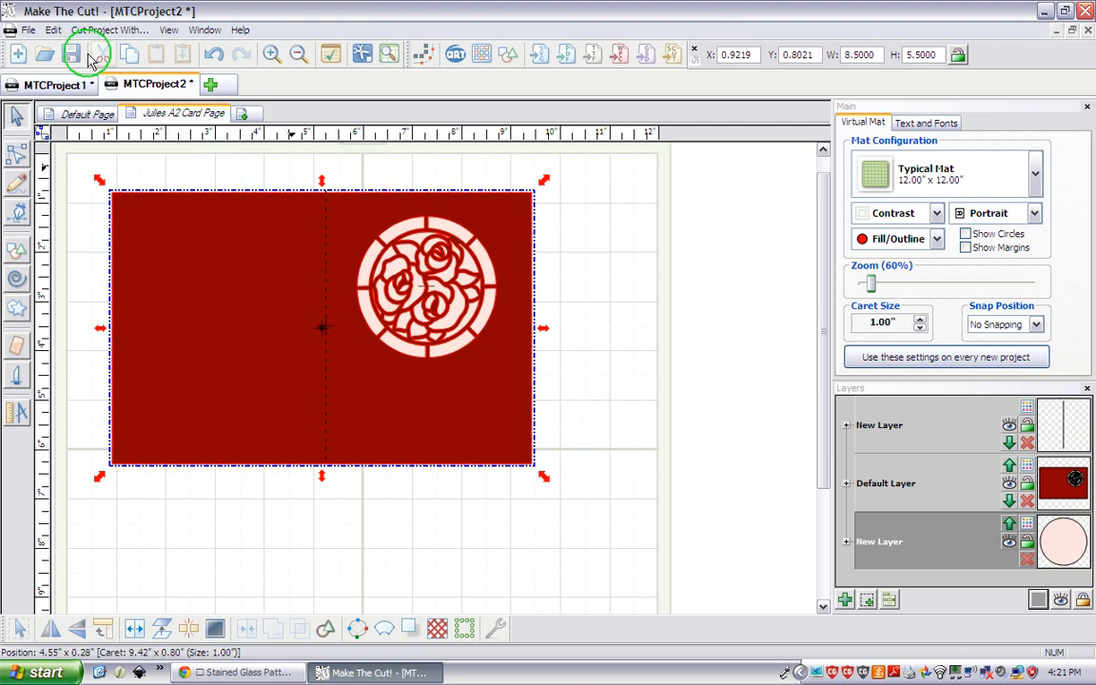
Step: Save the project to the Desktop as a Make The Cut project named StainedGlassRosesCard_JF
{"action": "left_click", "coordinate": [28, 30]}
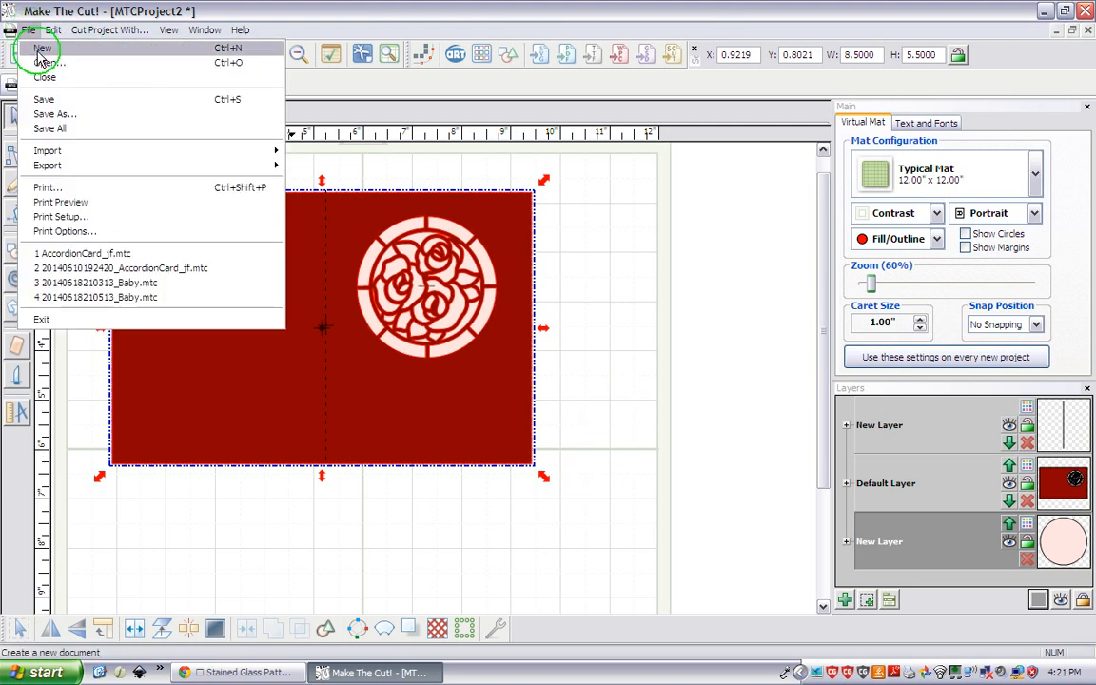
{"action": "left_click", "coordinate": [59, 115]}
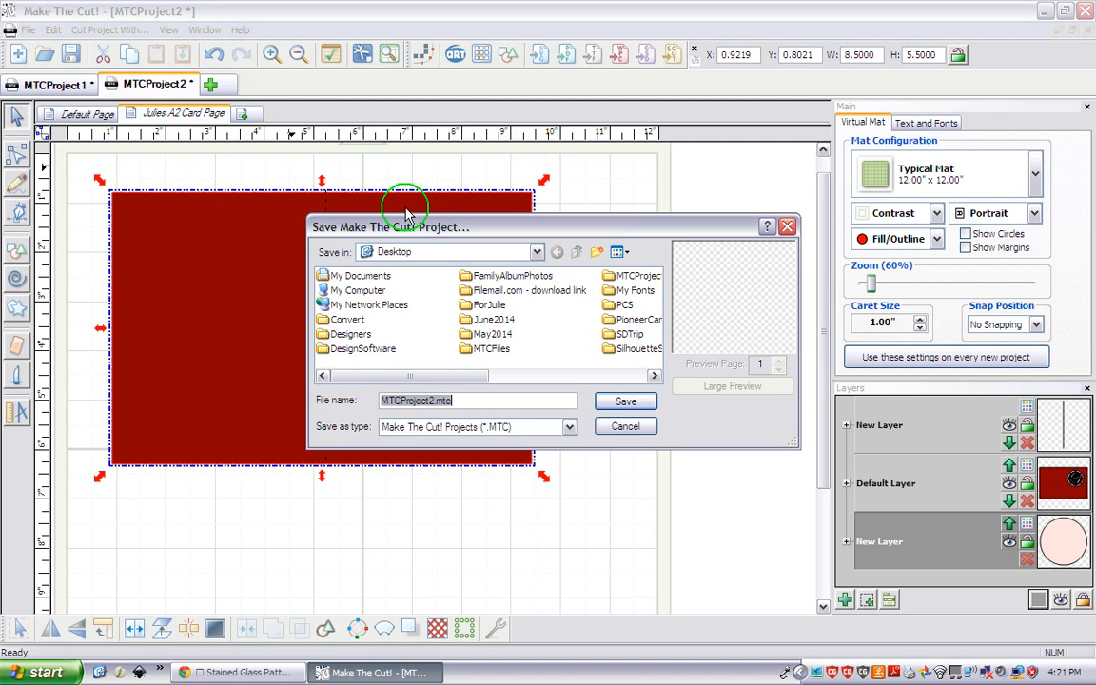
{"action": "type", "text": "Stain"}
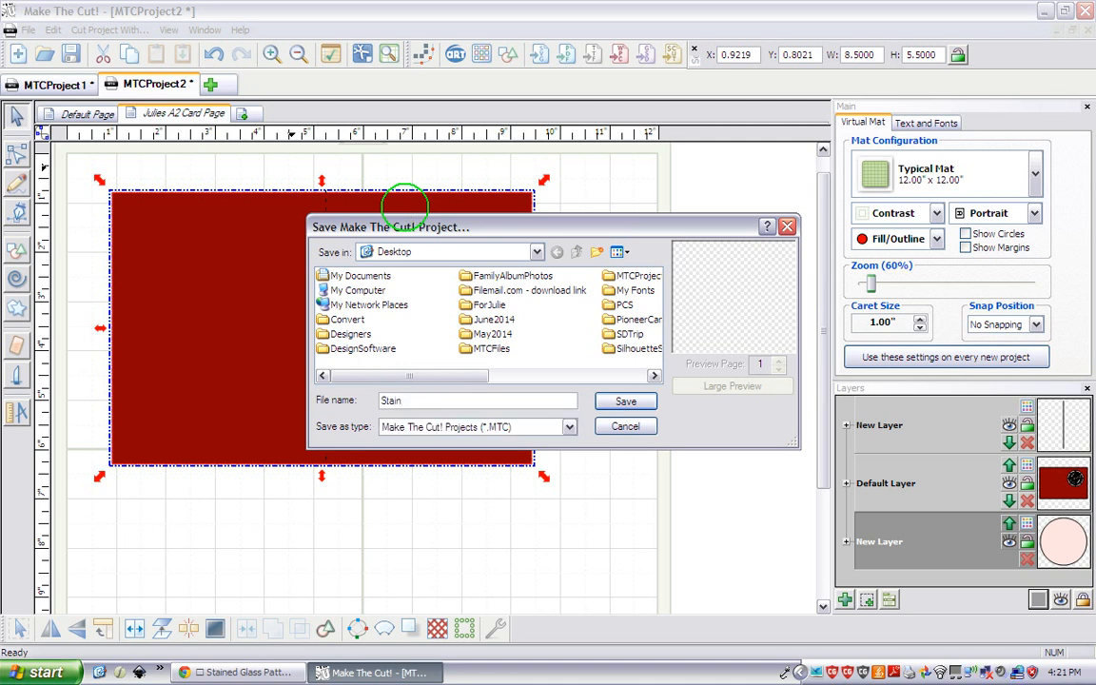
{"action": "type", "text": "edGlass"}
{"action": "type", "text": "Car"}
{"action": "key", "text": "BackSpace"}
{"action": "key", "text": "BackSpace"}
{"action": "type", "text": "RosesCard_"}
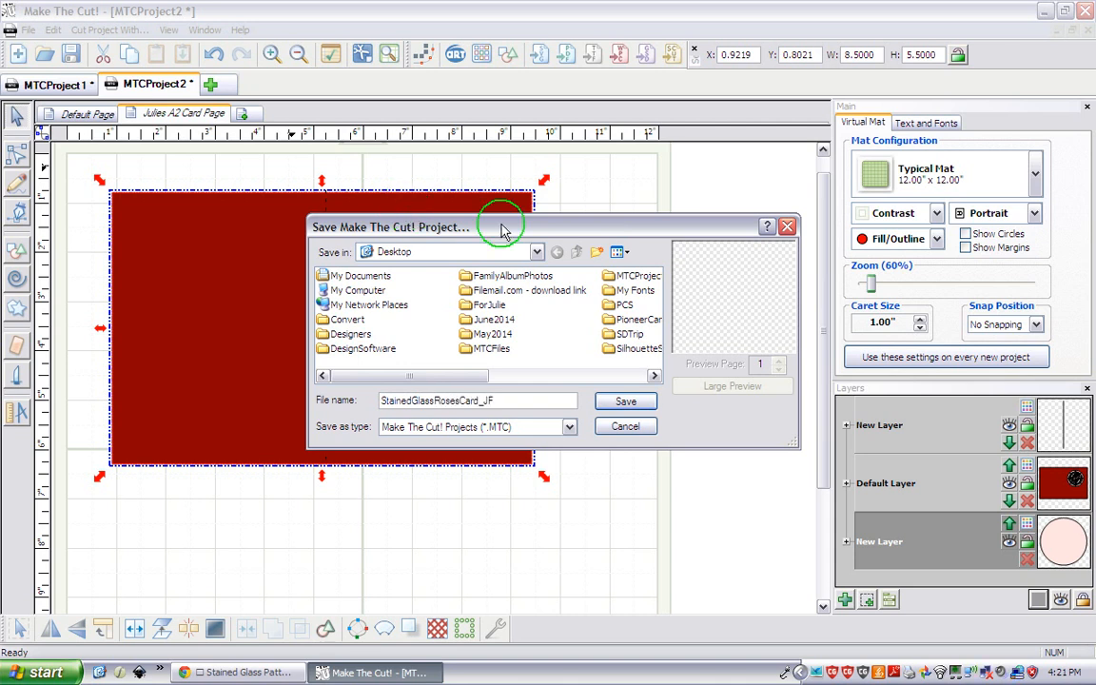
{"action": "left_click", "coordinate": [620, 400]}
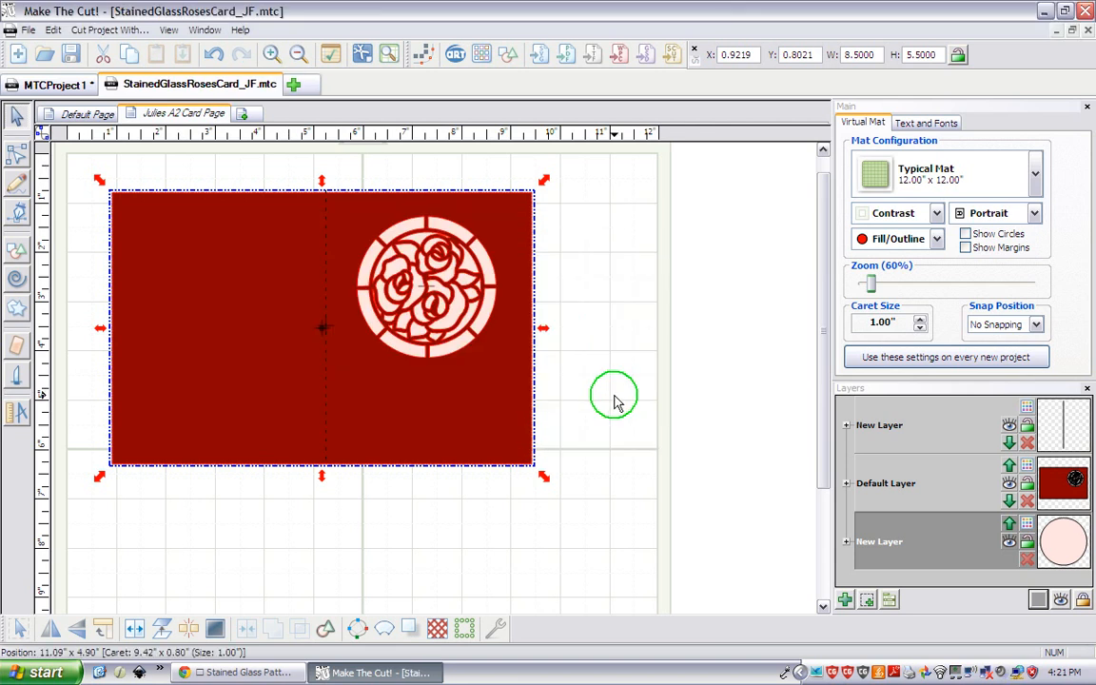
Step: Hide the card's layers one after another, view the pale pink circle on its own, and show all layers again
{"action": "left_click", "coordinate": [1011, 546]}
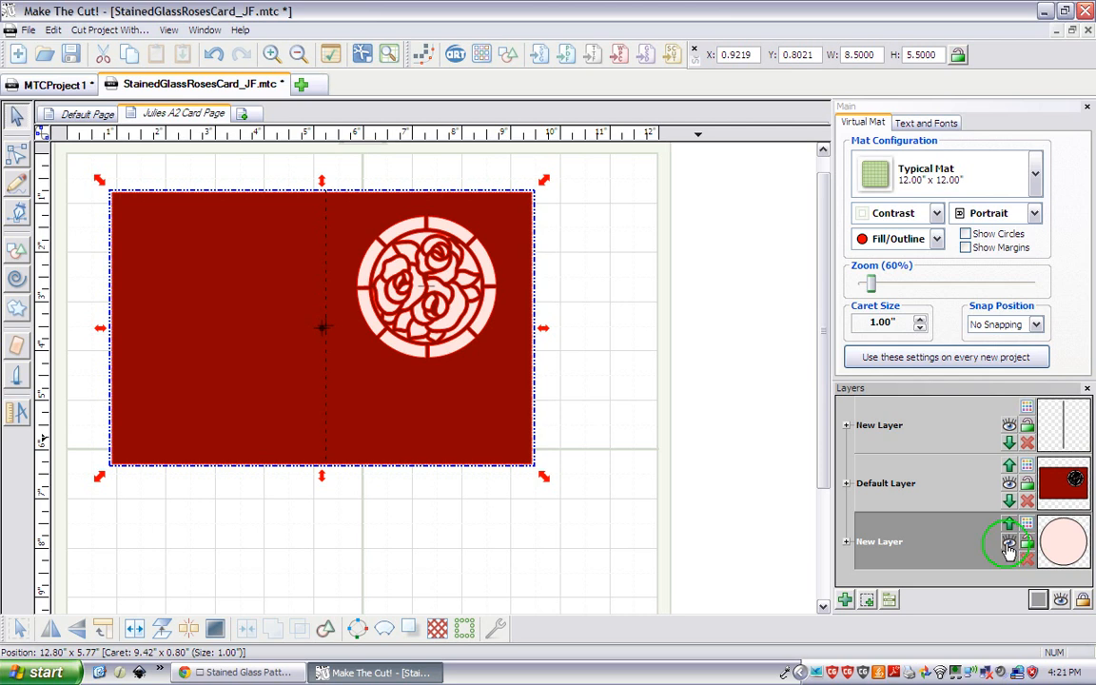
{"action": "left_click", "coordinate": [1010, 544]}
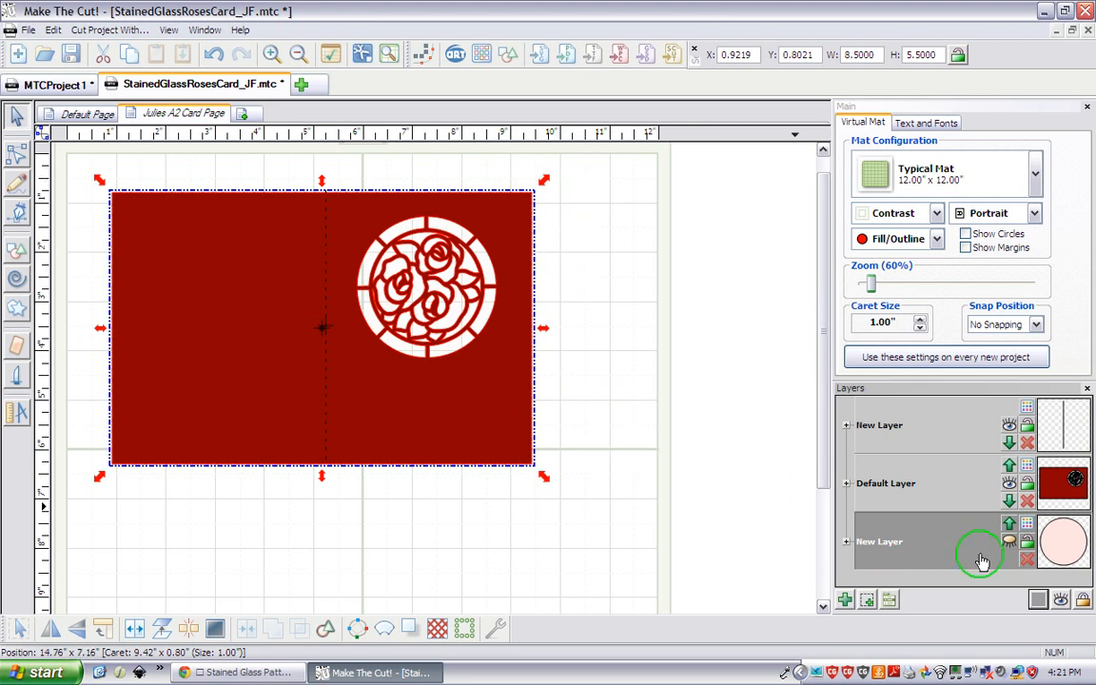
{"action": "left_click", "coordinate": [1010, 485]}
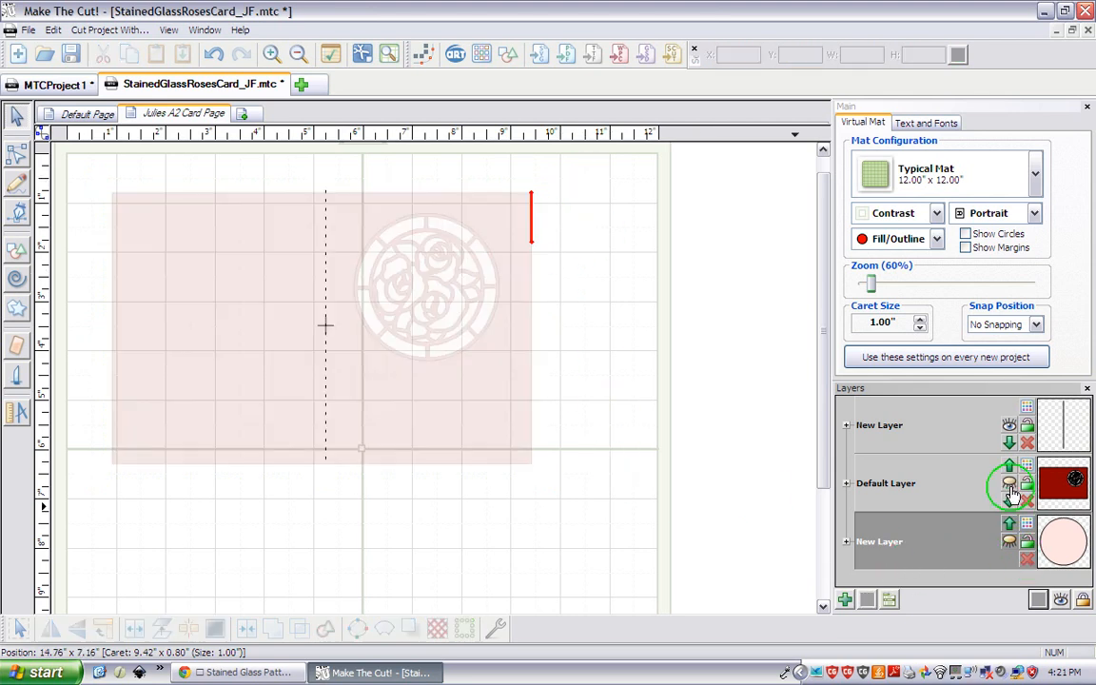
{"action": "left_click", "coordinate": [1010, 427]}
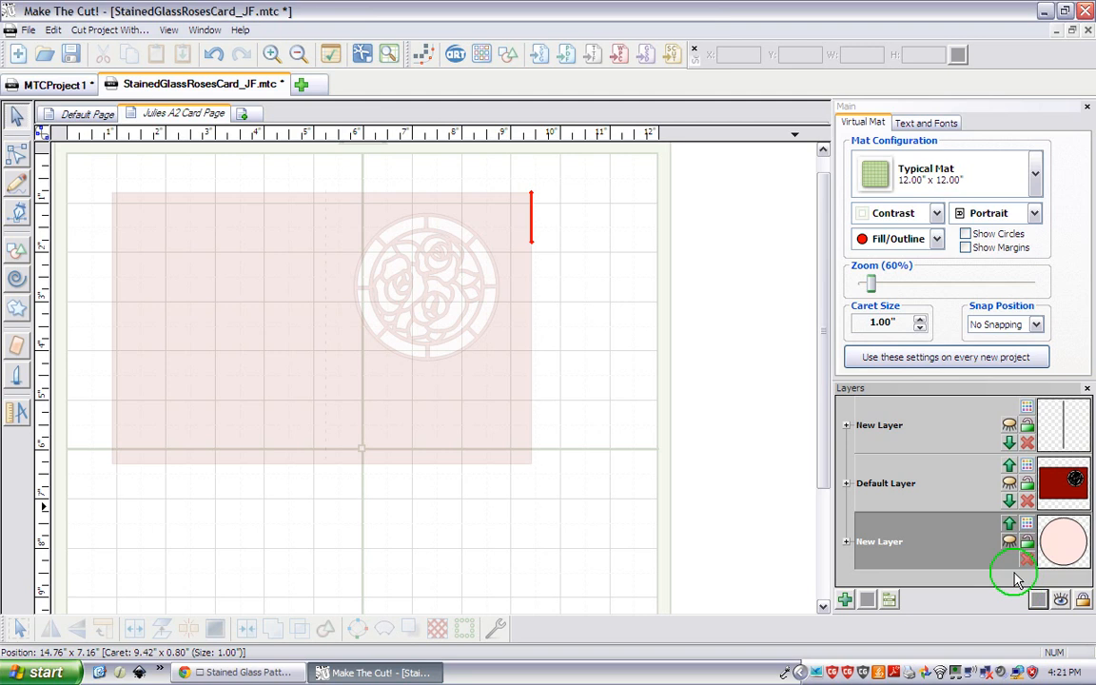
{"action": "left_click", "coordinate": [1010, 543]}
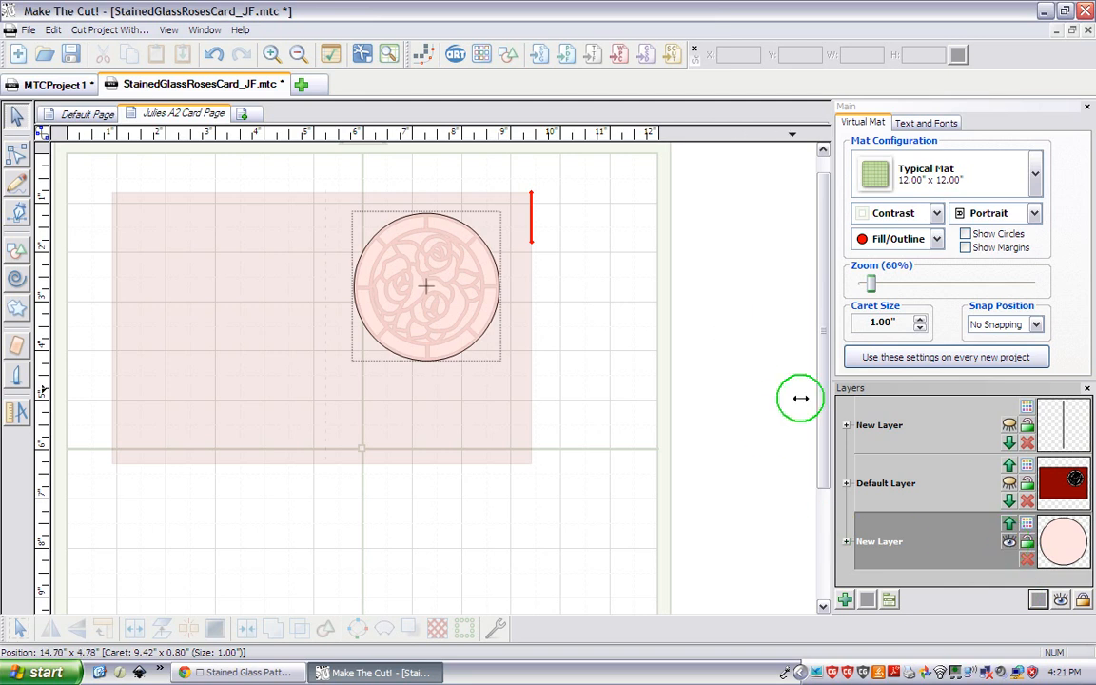
{"action": "left_click", "coordinate": [1062, 603]}
{"action": "left_click", "coordinate": [981, 610]}
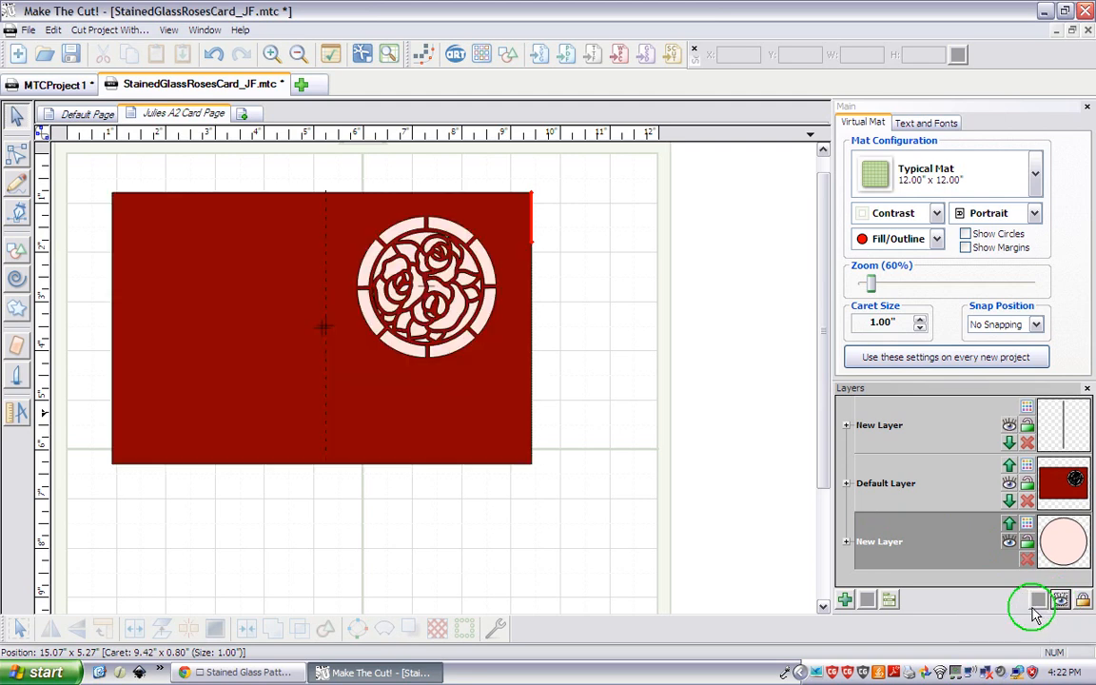